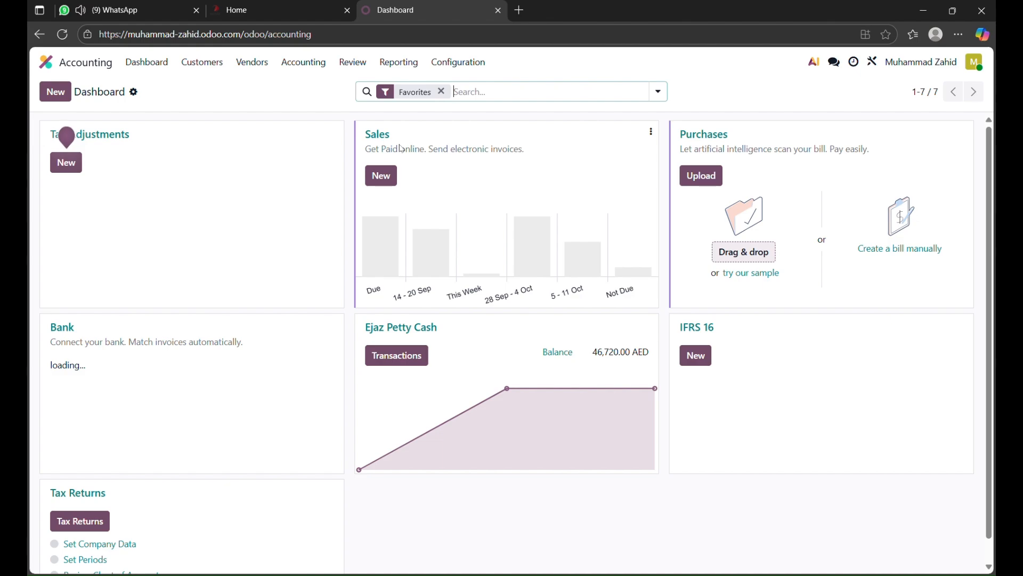
- Open the chart of accounts and search for the existing petty cash account by its holder's name
click(196, 10)
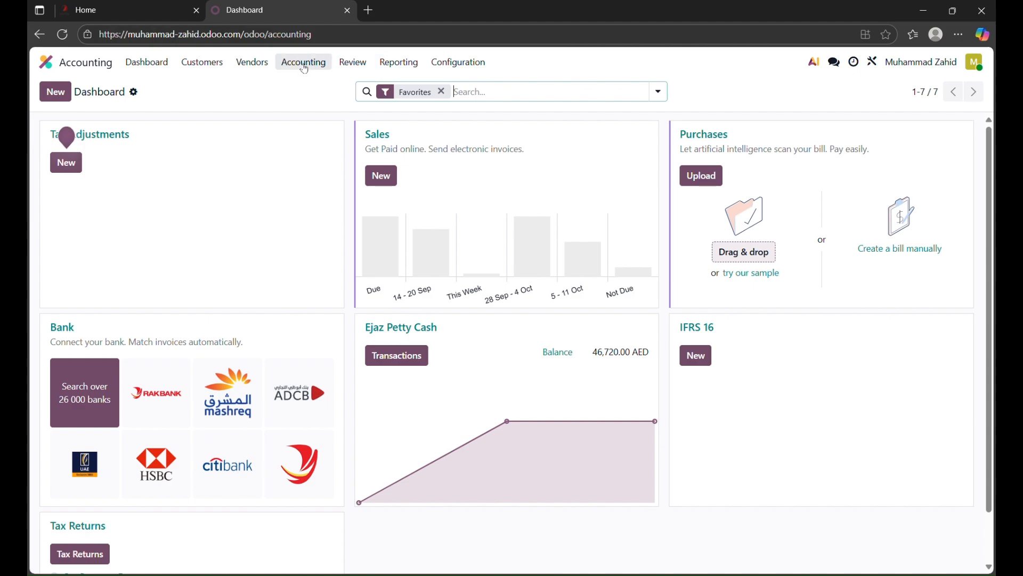
click(460, 66)
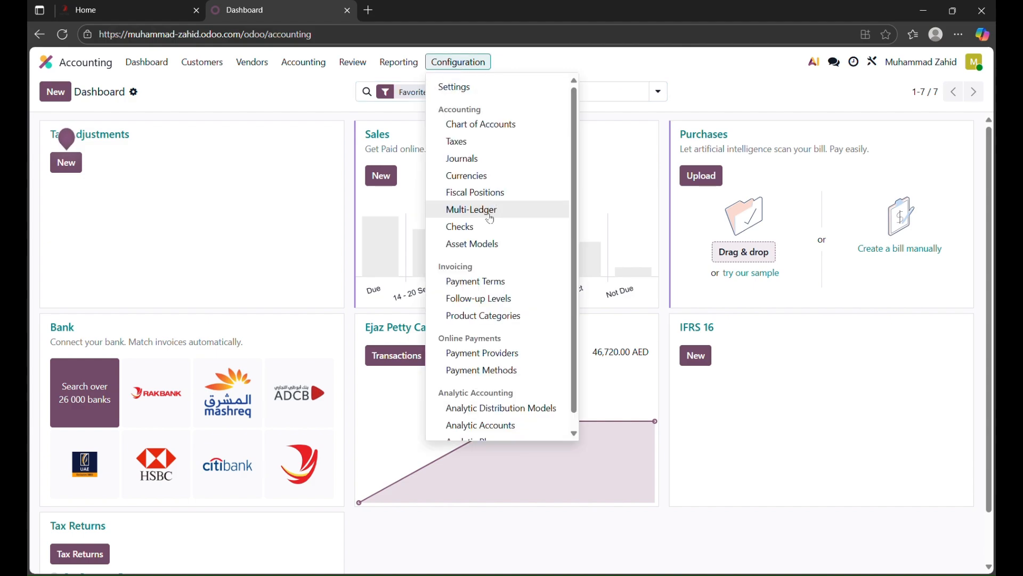
click(488, 128)
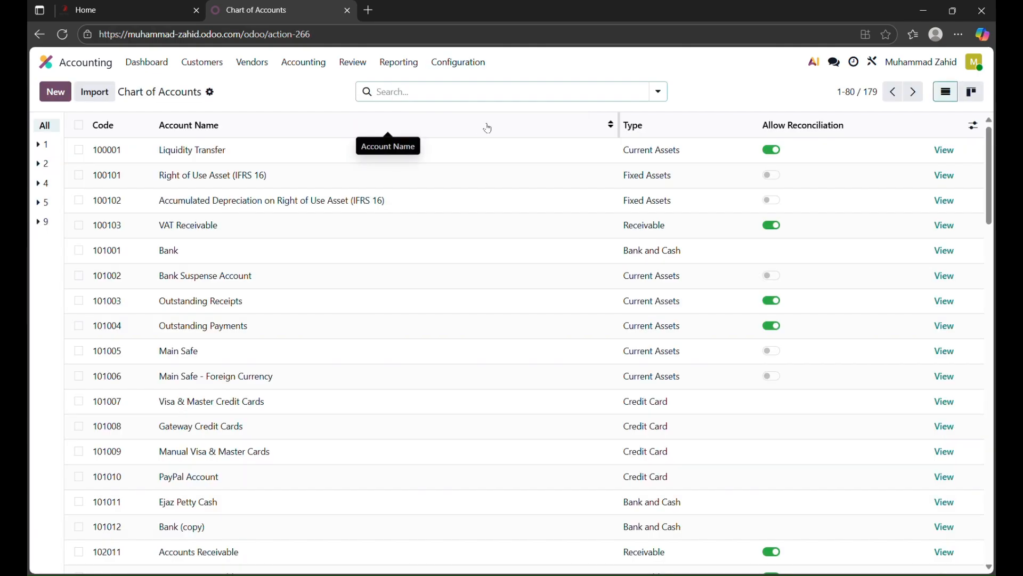
click(414, 101)
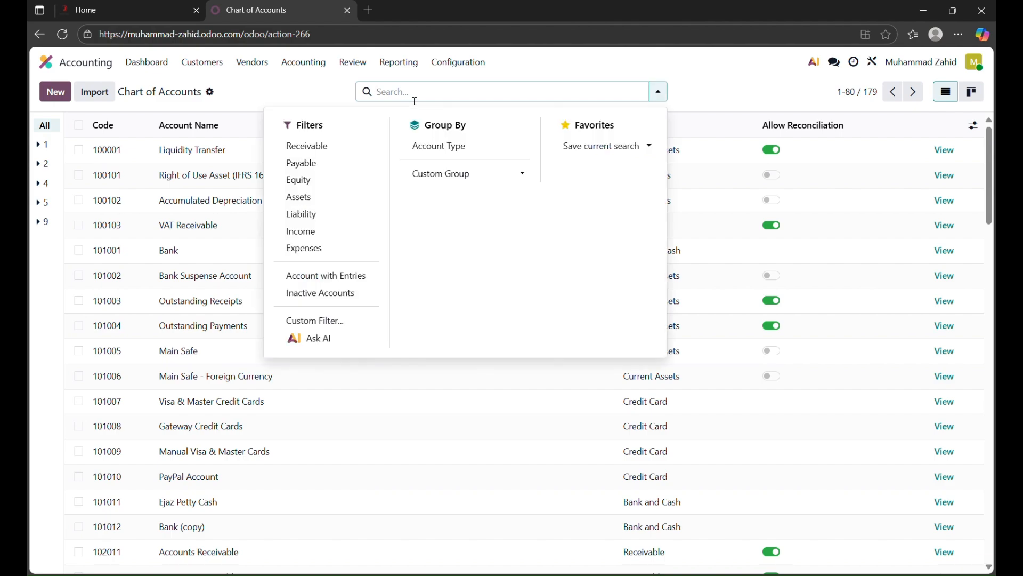
text(EJA)
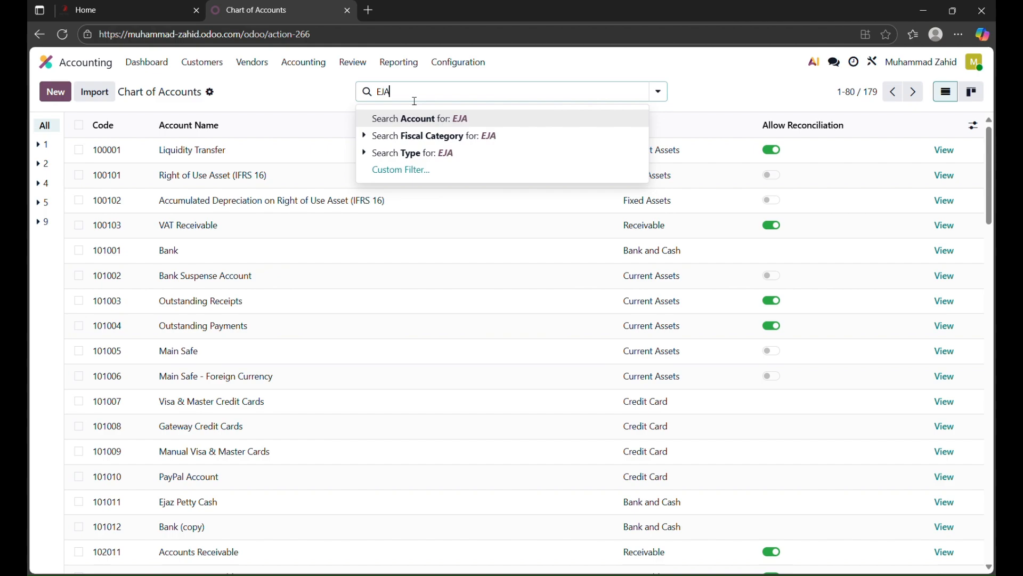
text(Z PETTY)
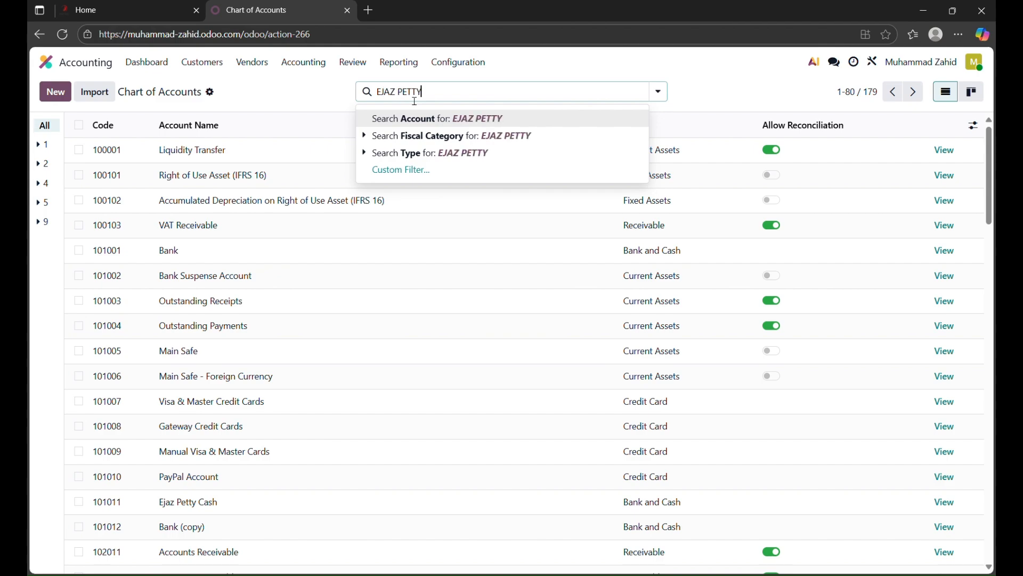
key(Return)
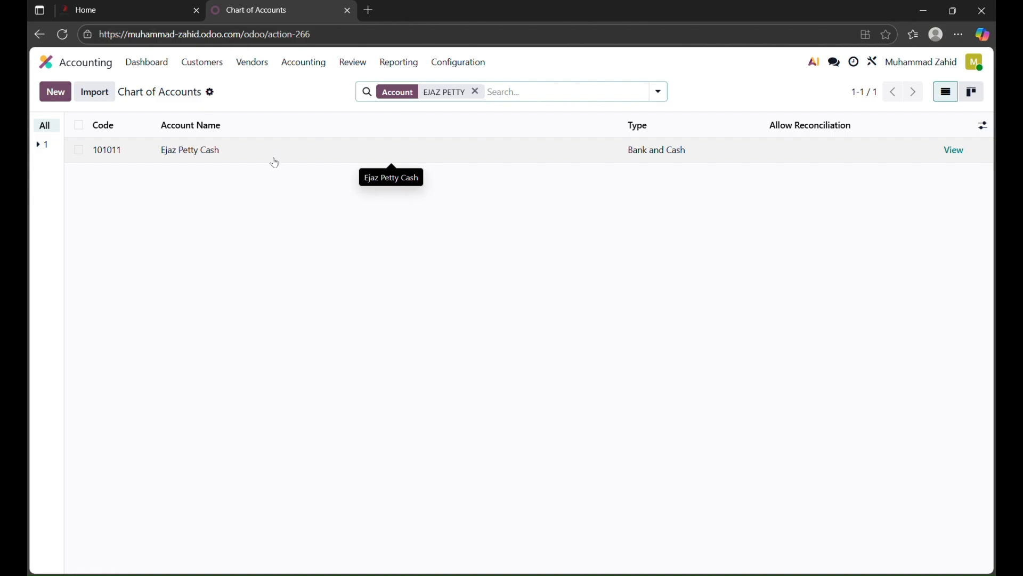
- Replace the petty cash filter in the chart of accounts with a search for BANK
click(476, 92)
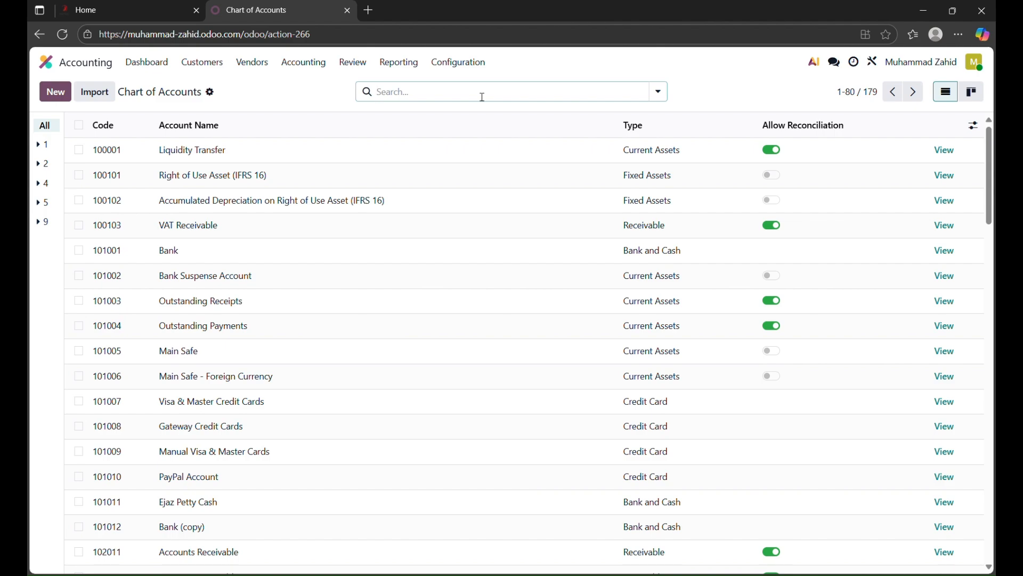
text(B)
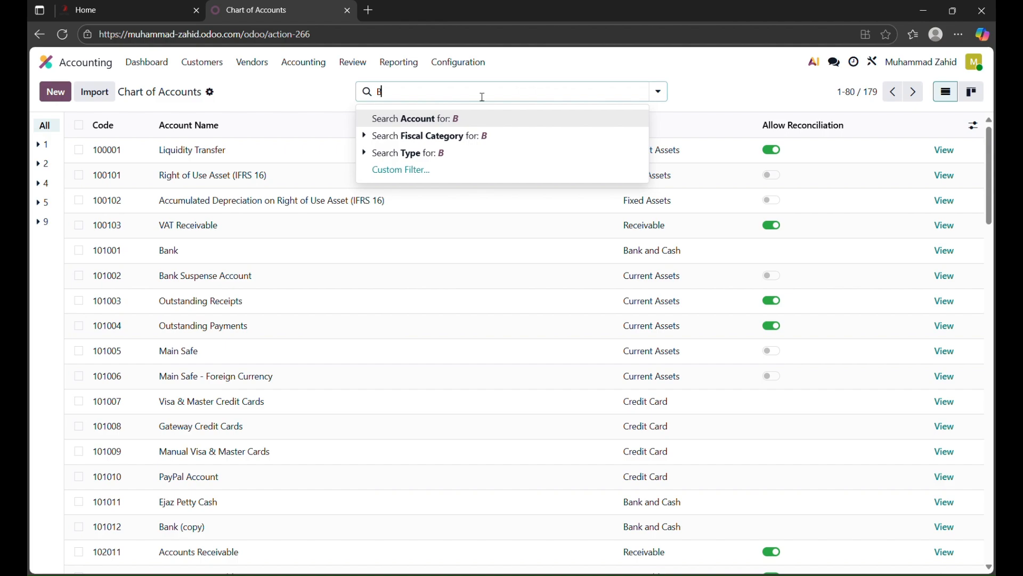
text(ANK)
key(Return)
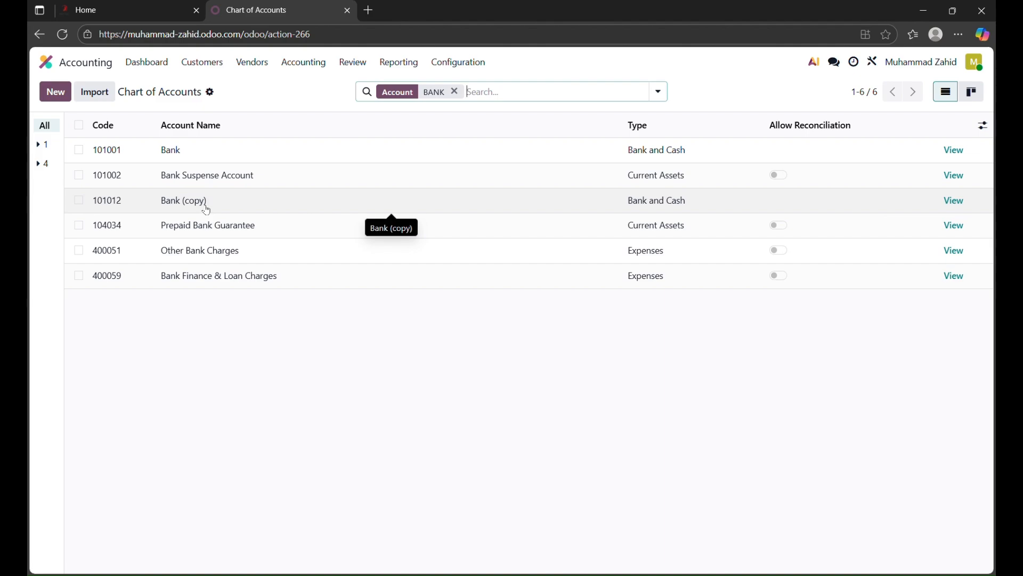
click(80, 152)
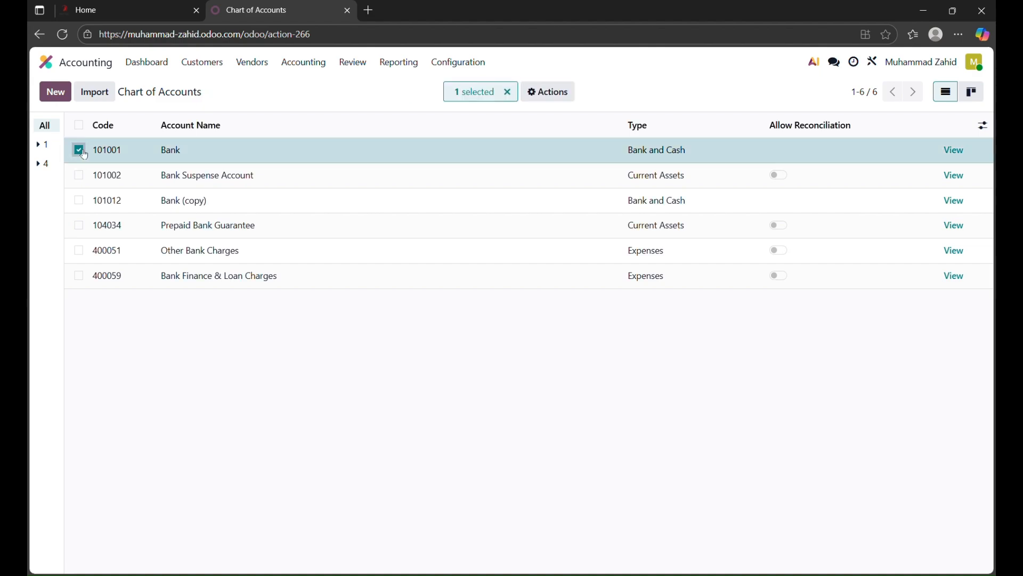
click(548, 94)
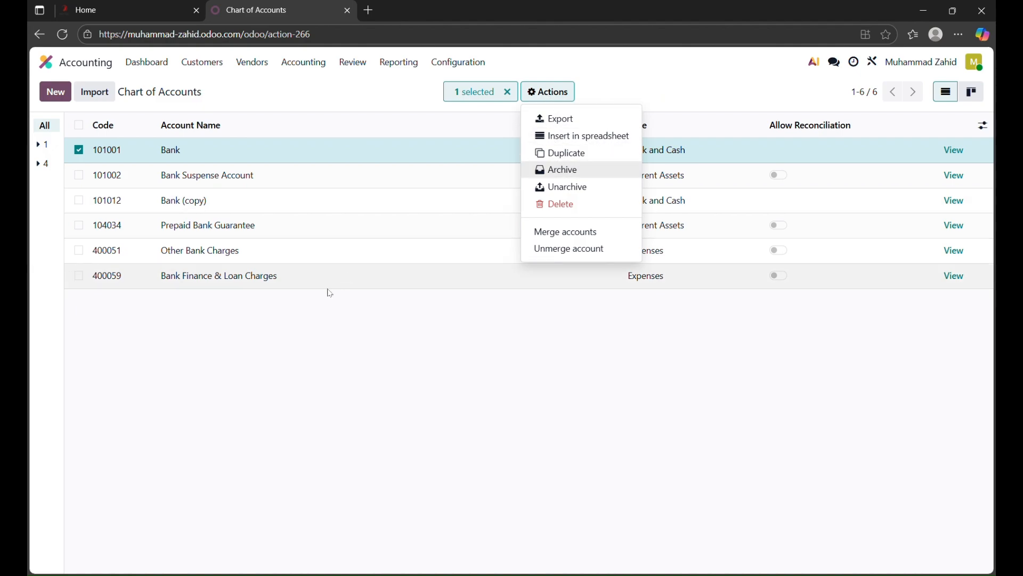
click(266, 334)
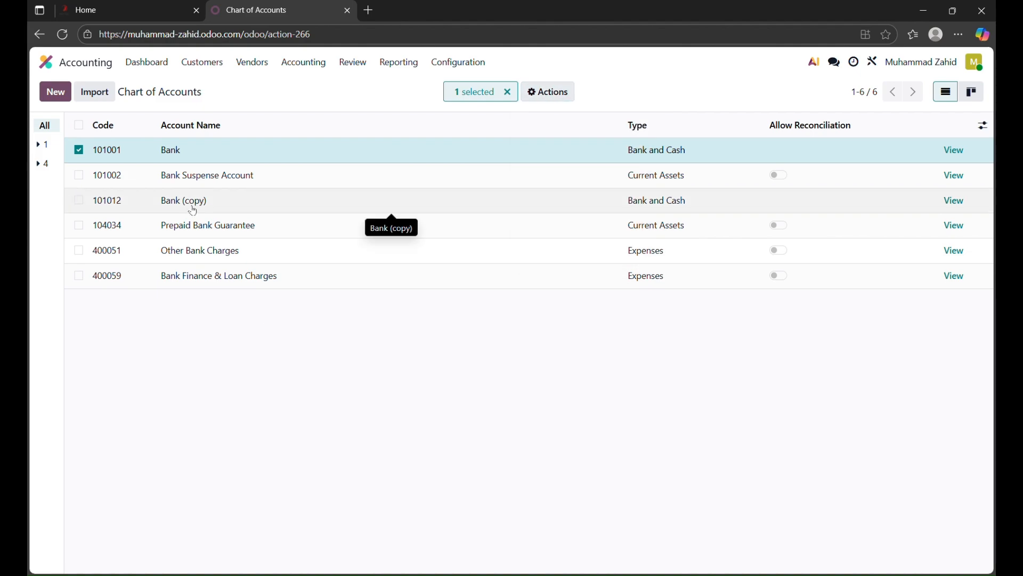
click(198, 209)
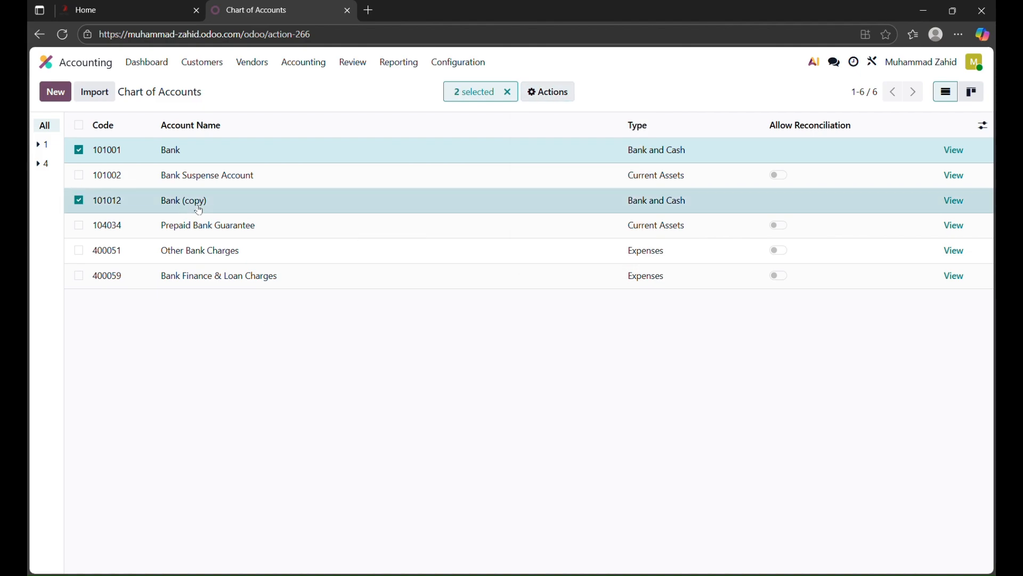
click(78, 150)
click(79, 201)
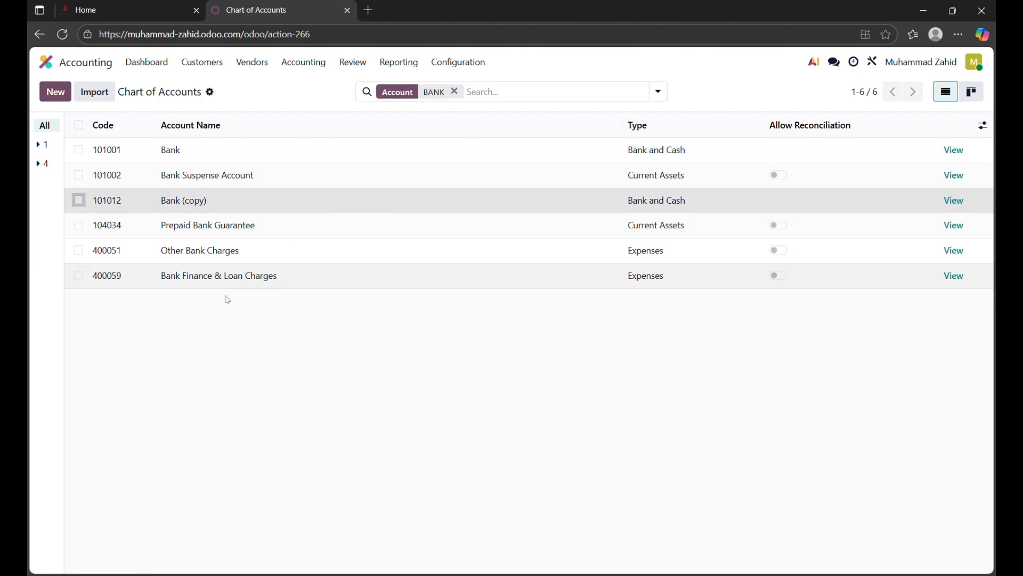
- Rename the Bank (copy) account to the new holder's first name followed by Petty Cash, and save it
click(202, 201)
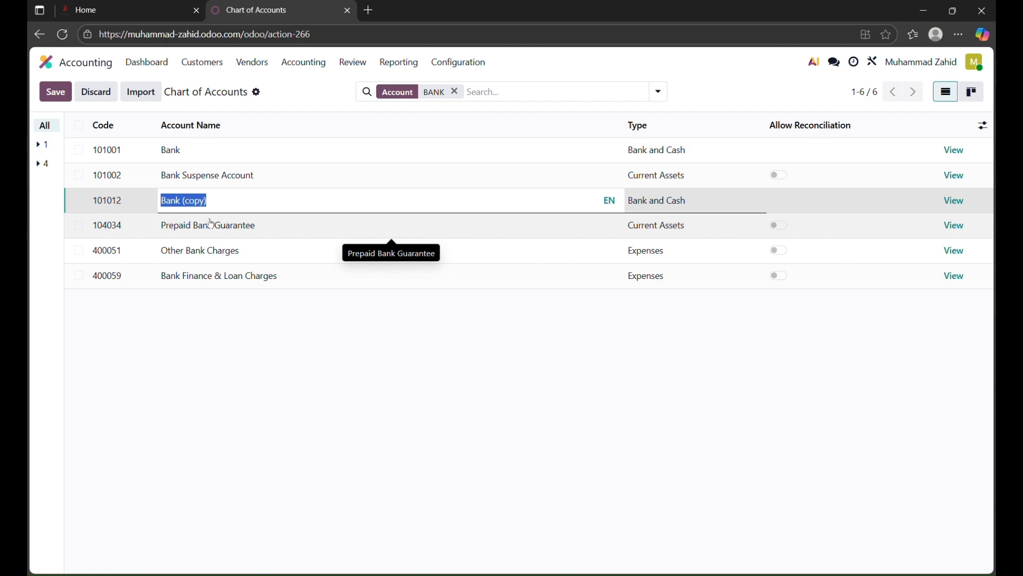
text(S)
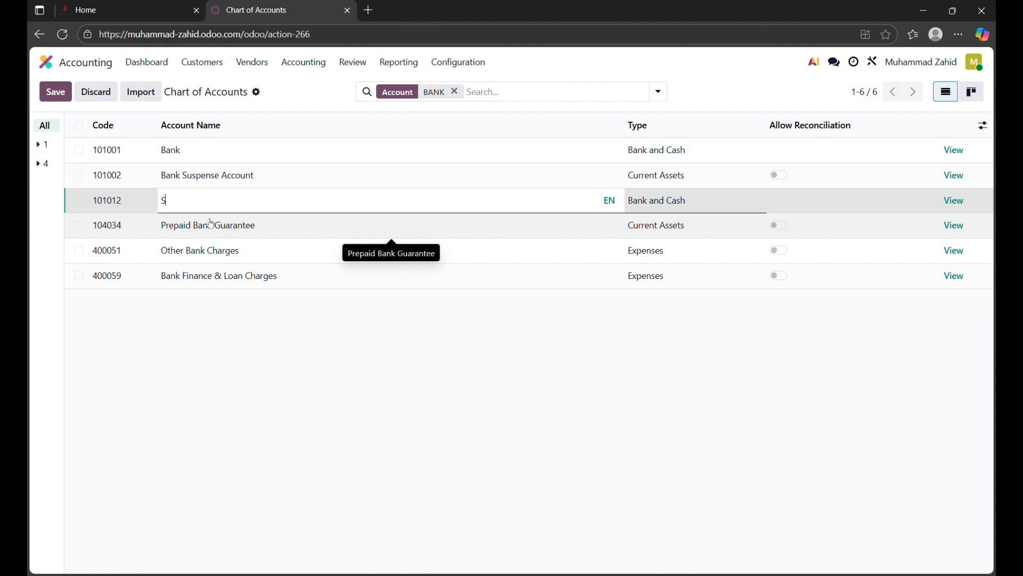
text(aim Petty Cash)
click(57, 94)
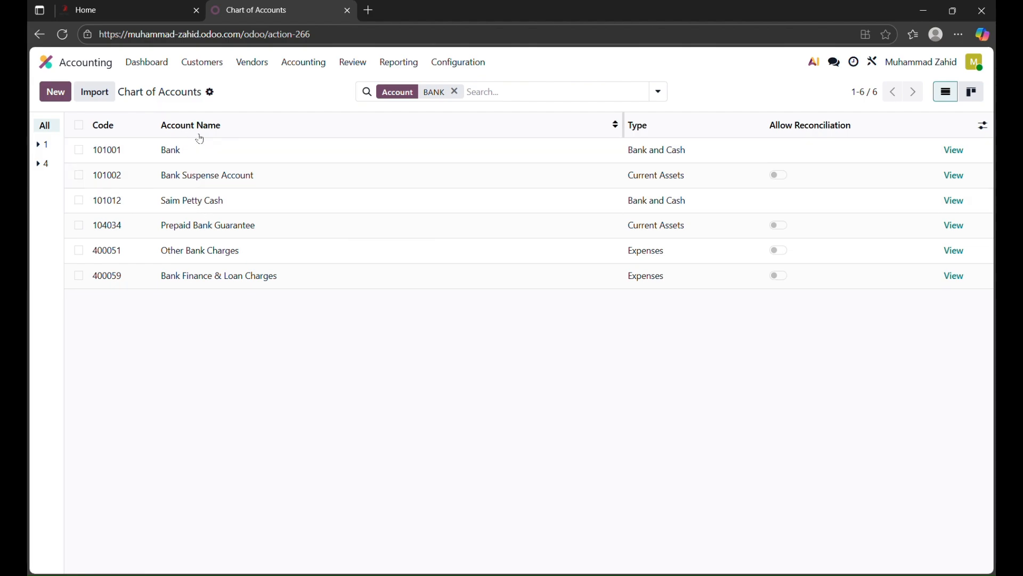
- Open the existing petty cash journal from the journals list and examine its journal entry, incoming and outgoing payment accounts
click(461, 68)
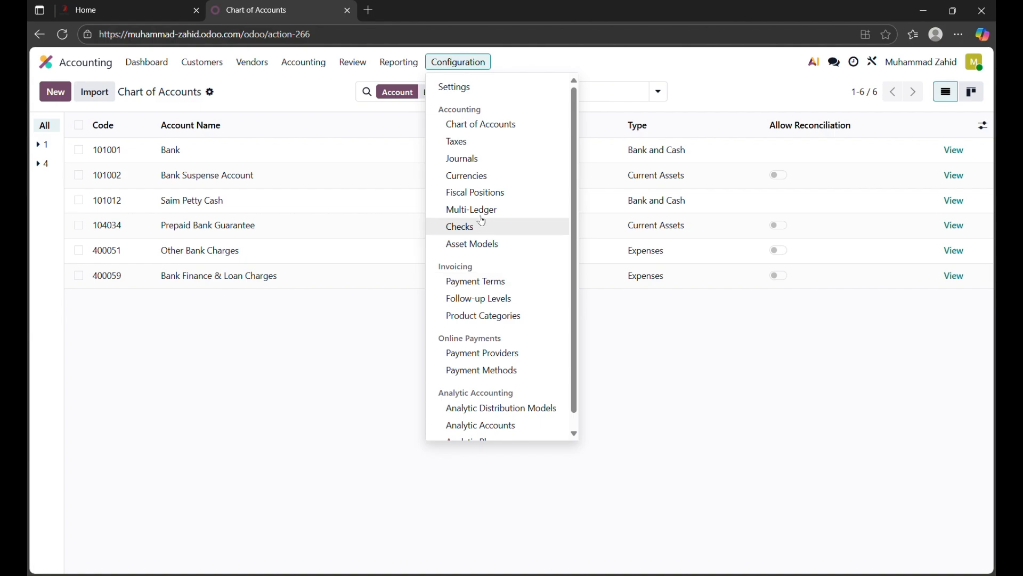
click(463, 163)
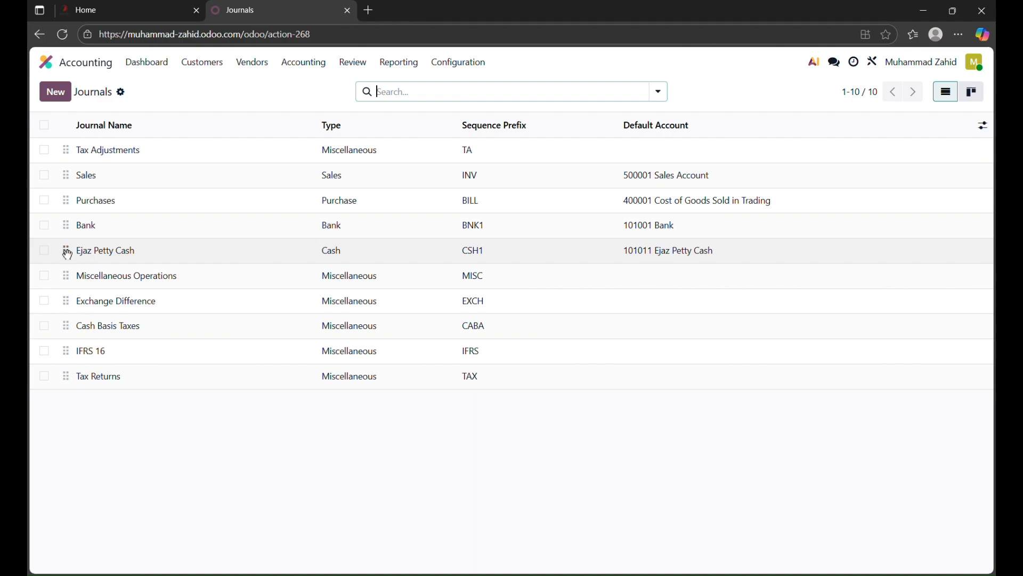
click(101, 254)
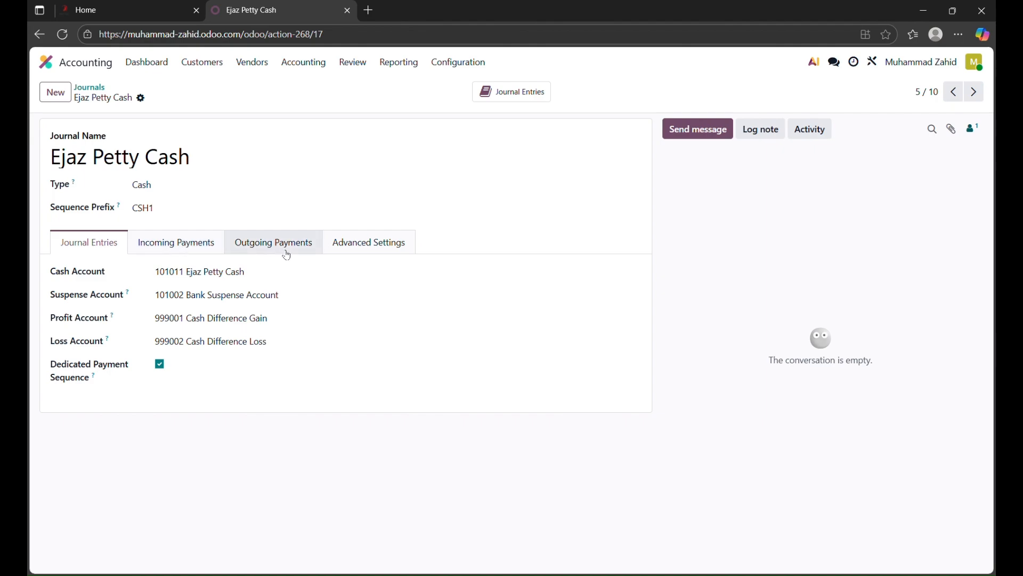
click(183, 245)
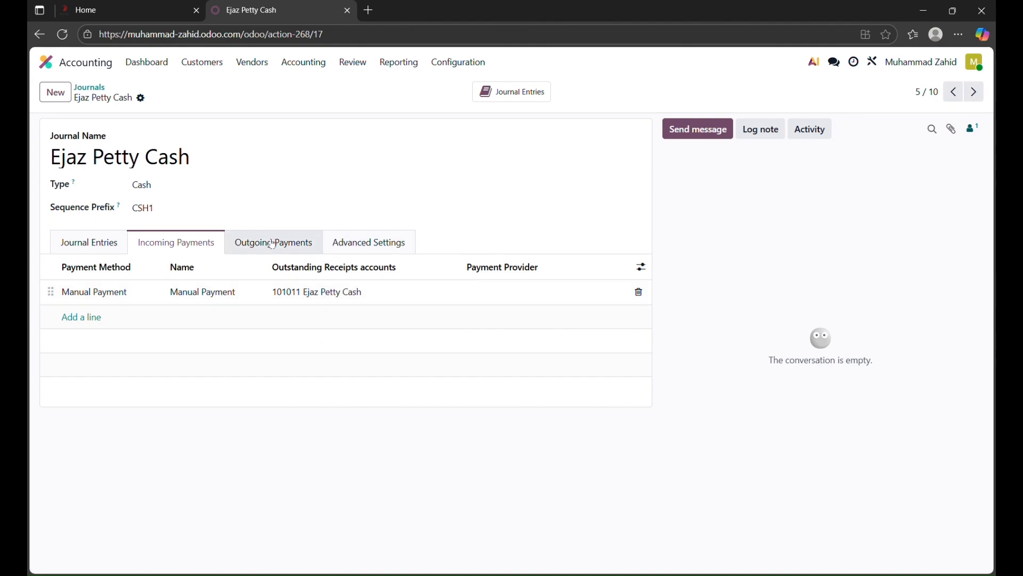
click(305, 242)
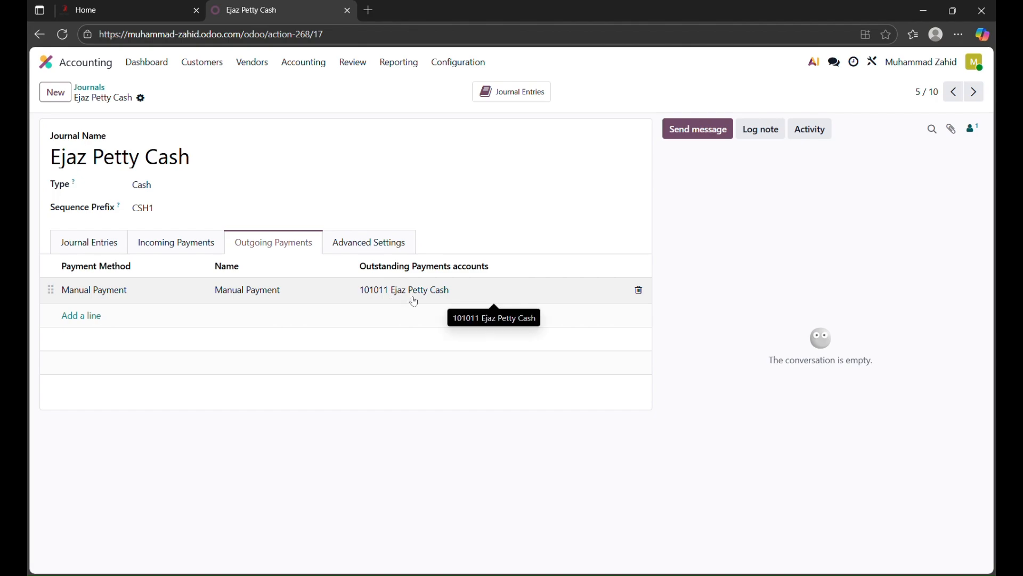
- Create a new journal named with the new holder's first name and Petty Cash, with type Cash
click(58, 93)
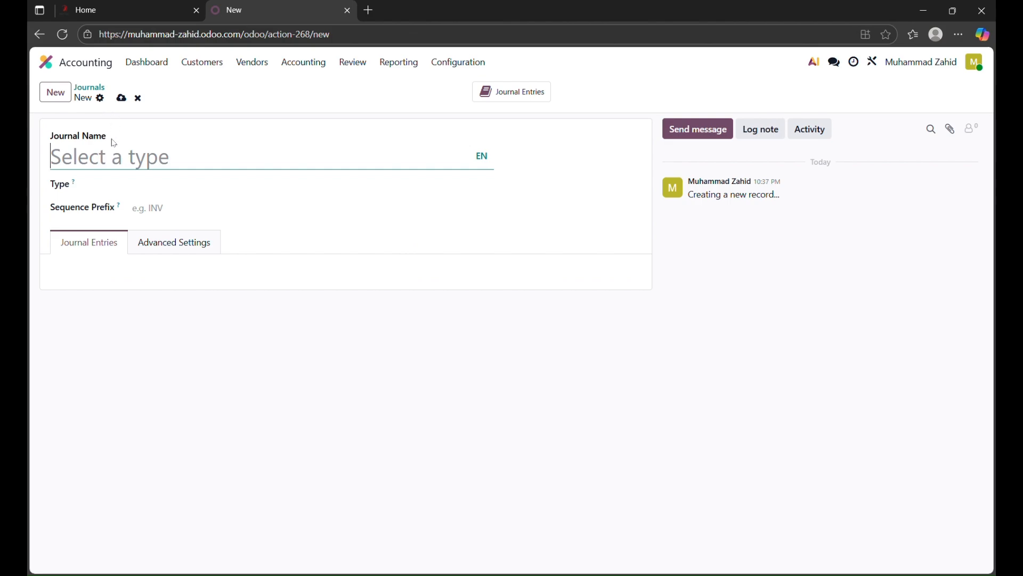
text(Saim)
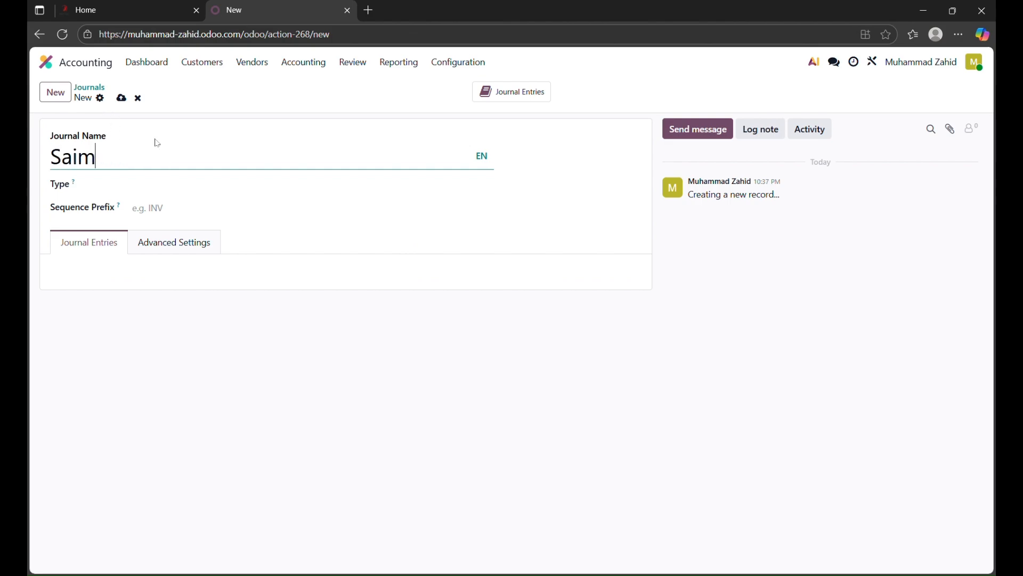
text( Petty Cash)
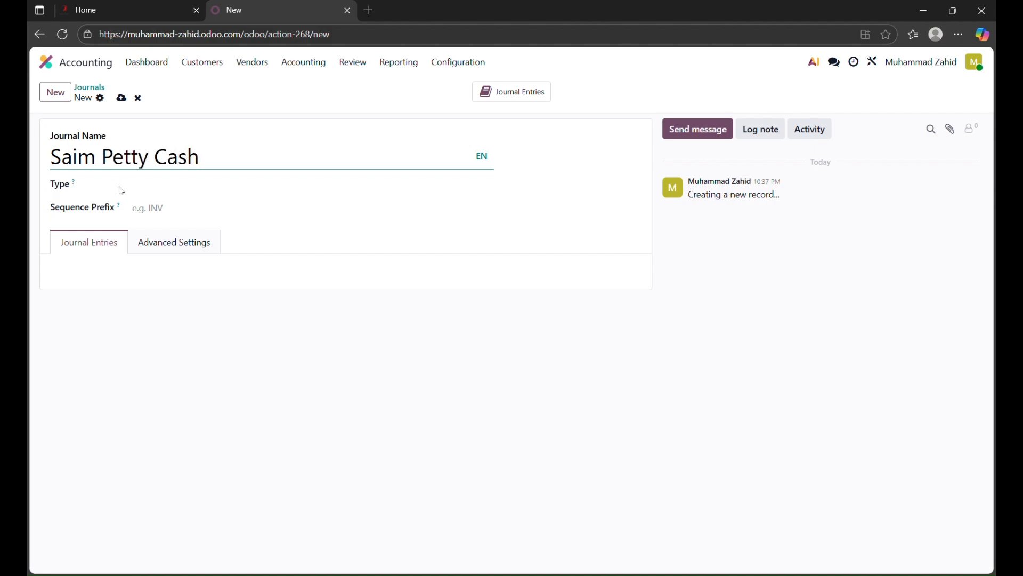
click(142, 190)
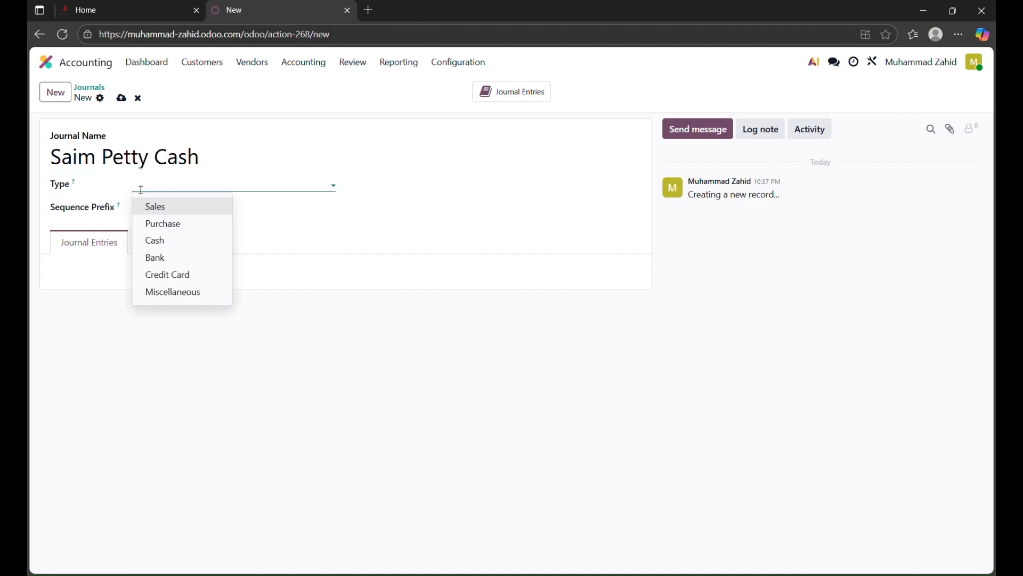
text(Cash)
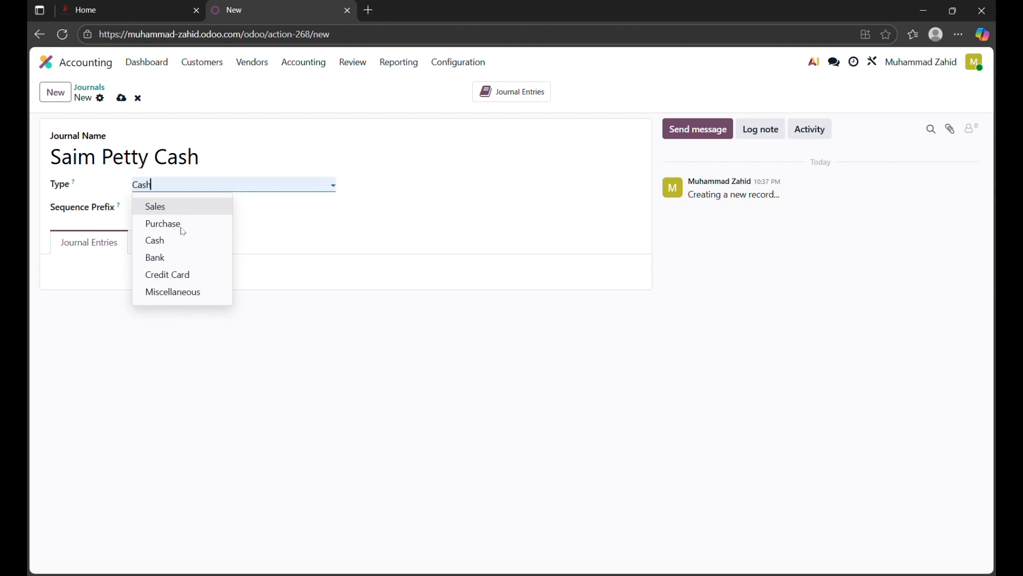
click(169, 212)
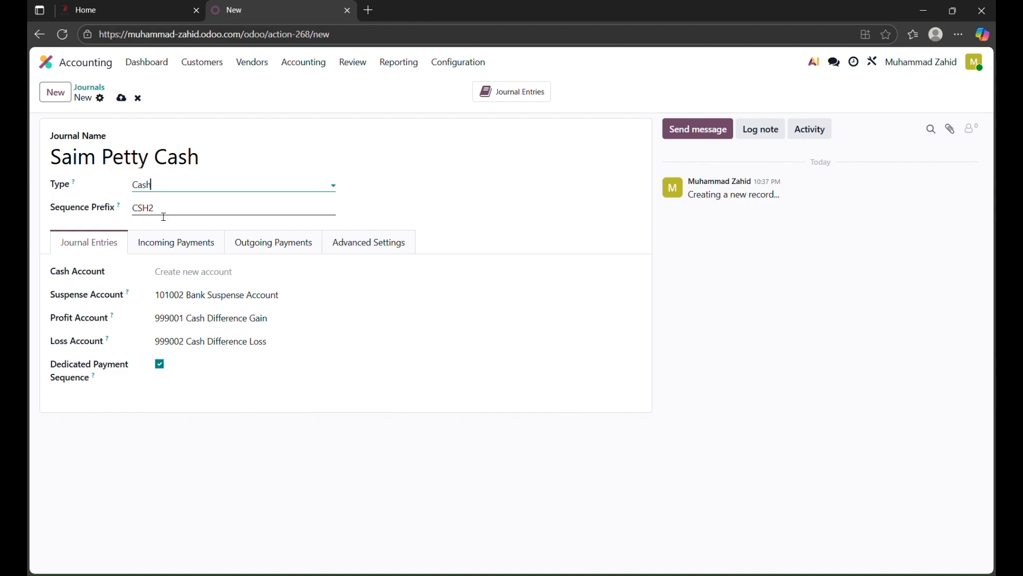
- Keep the sequence prefix CSH2 and set the journal's cash account to the new holder's petty cash account
click(165, 214)
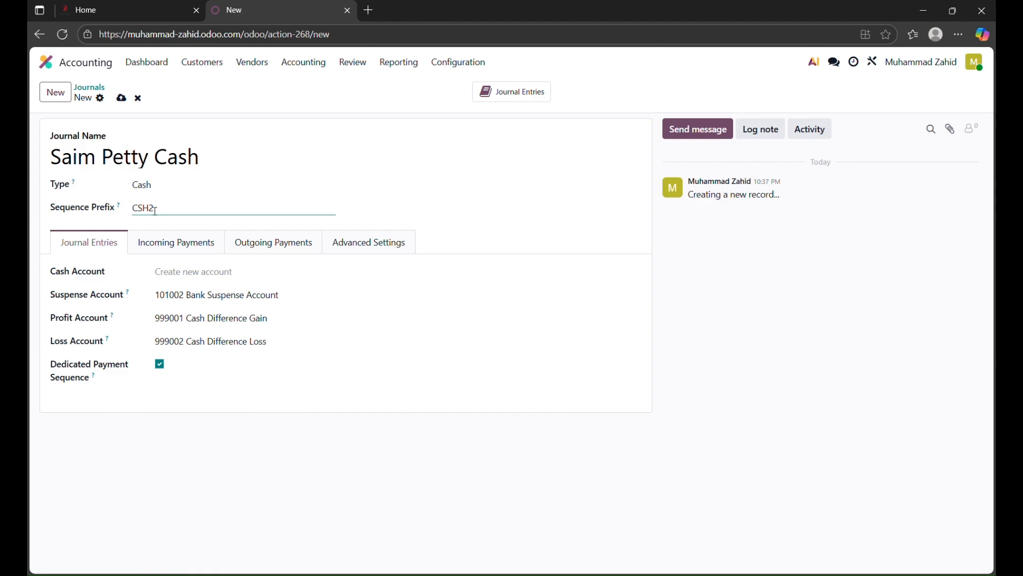
drag(156, 209, 133, 209)
click(190, 279)
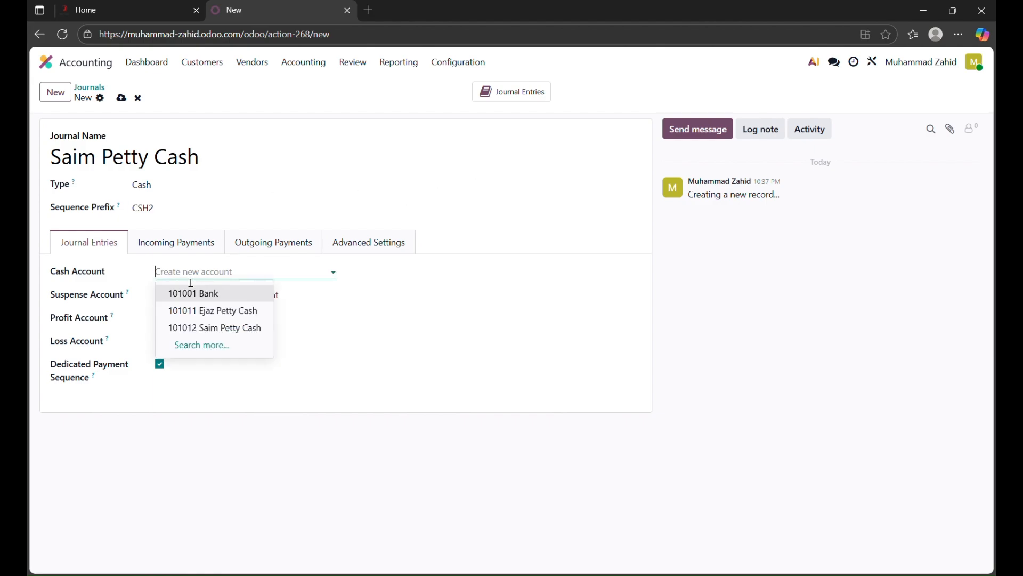
text(s)
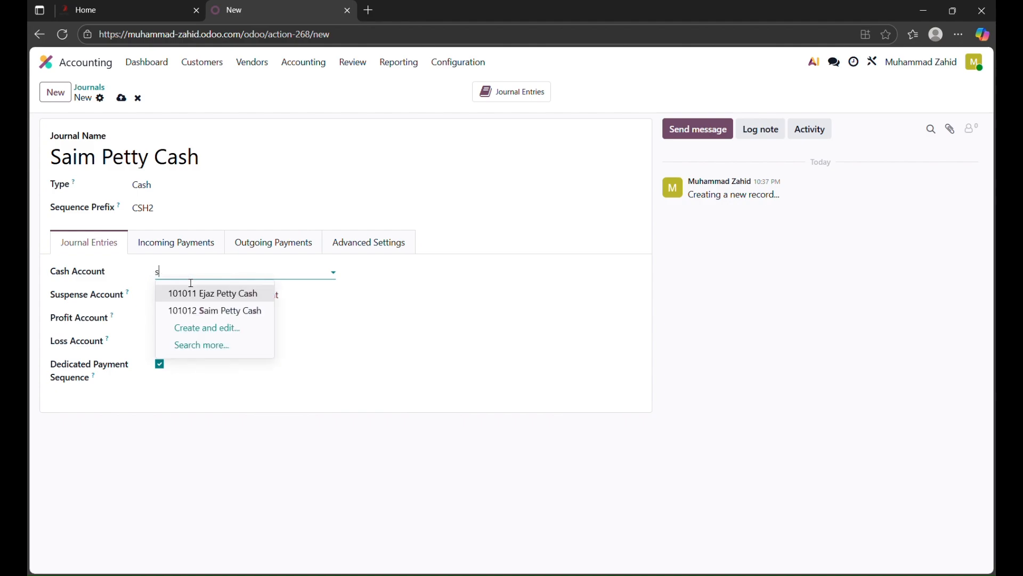
text(aim)
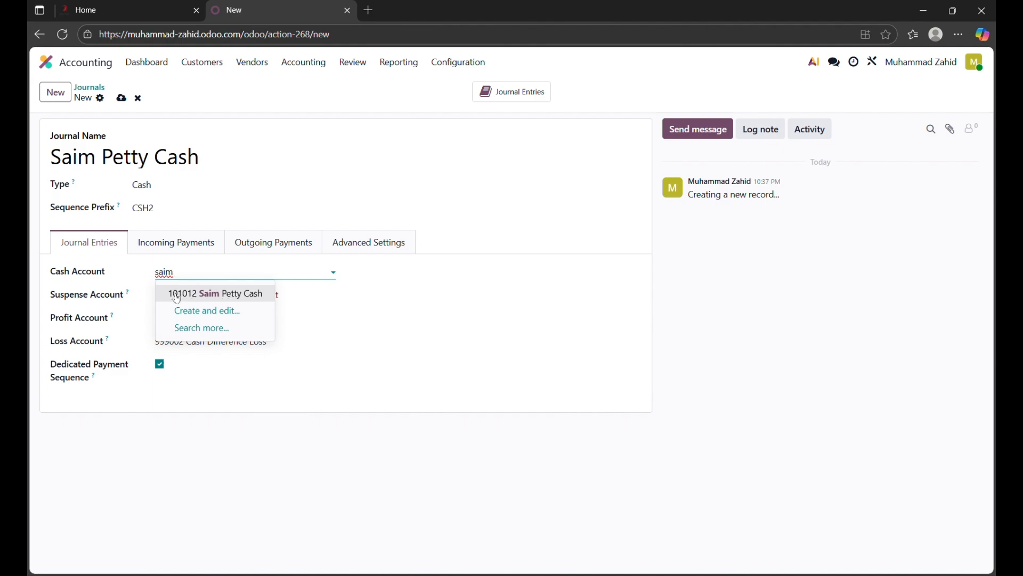
click(219, 298)
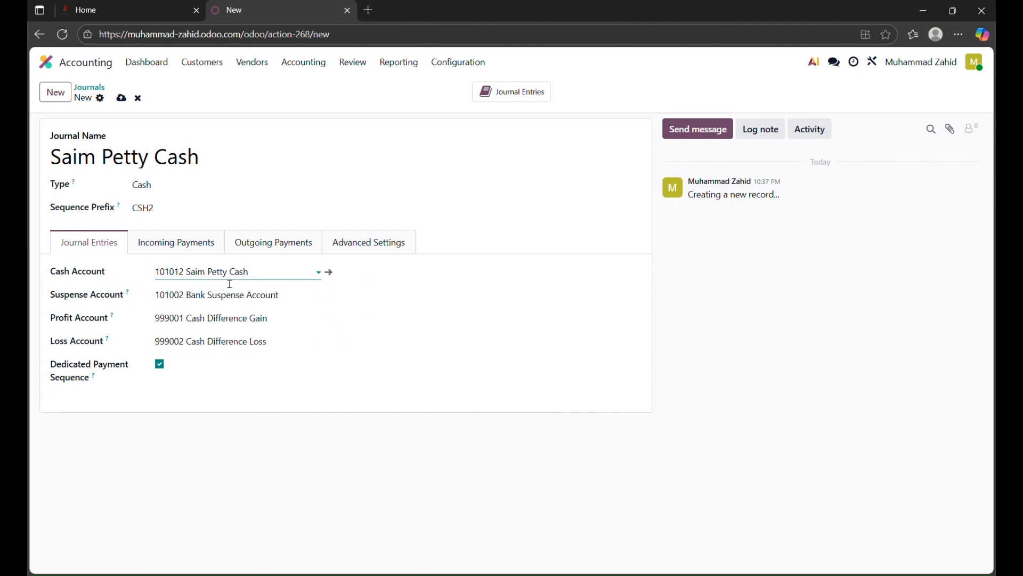
- Set the outstanding receipts account of the incoming Manual Payment line to the new holder's petty cash account
click(179, 250)
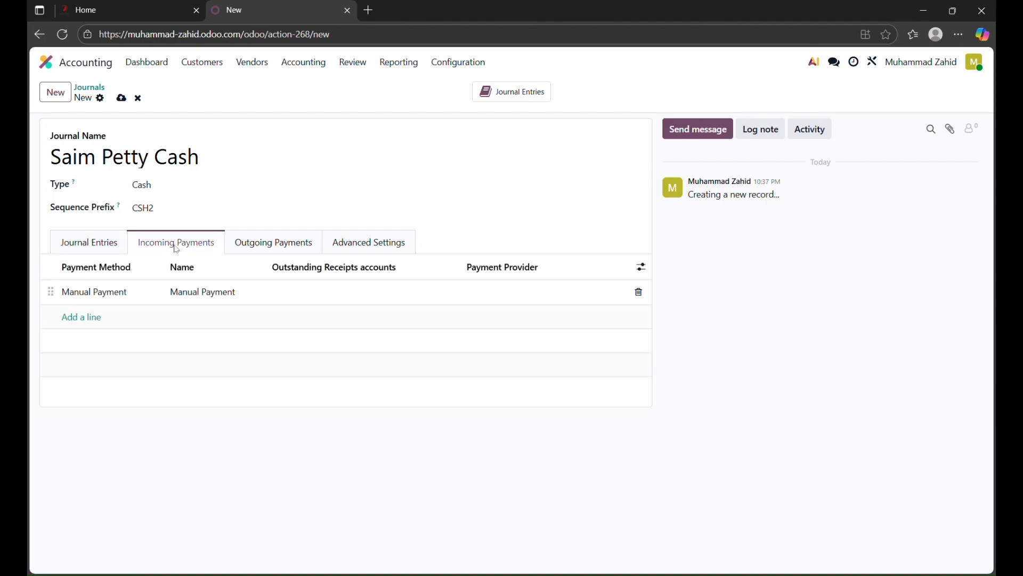
click(650, 270)
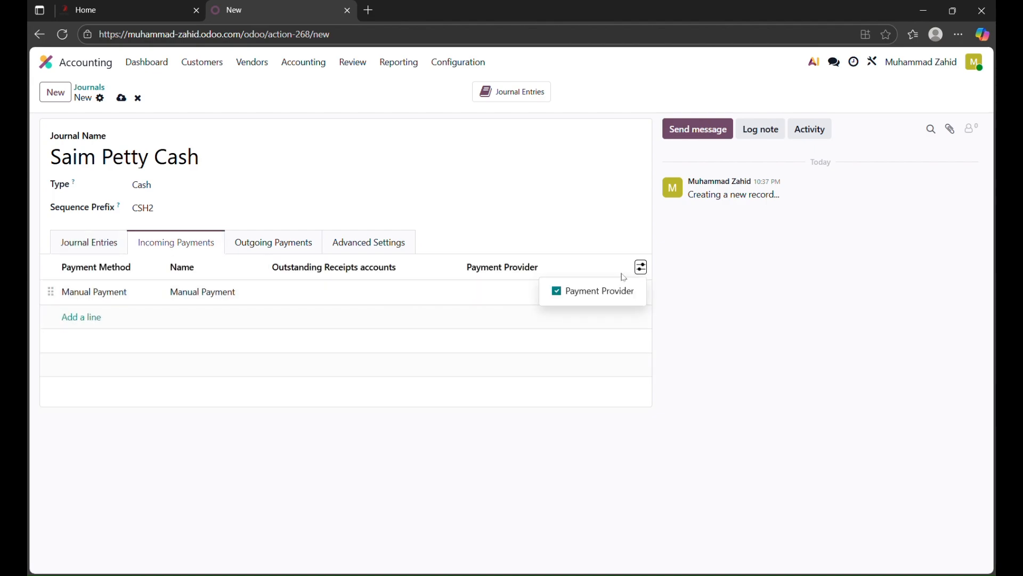
click(354, 299)
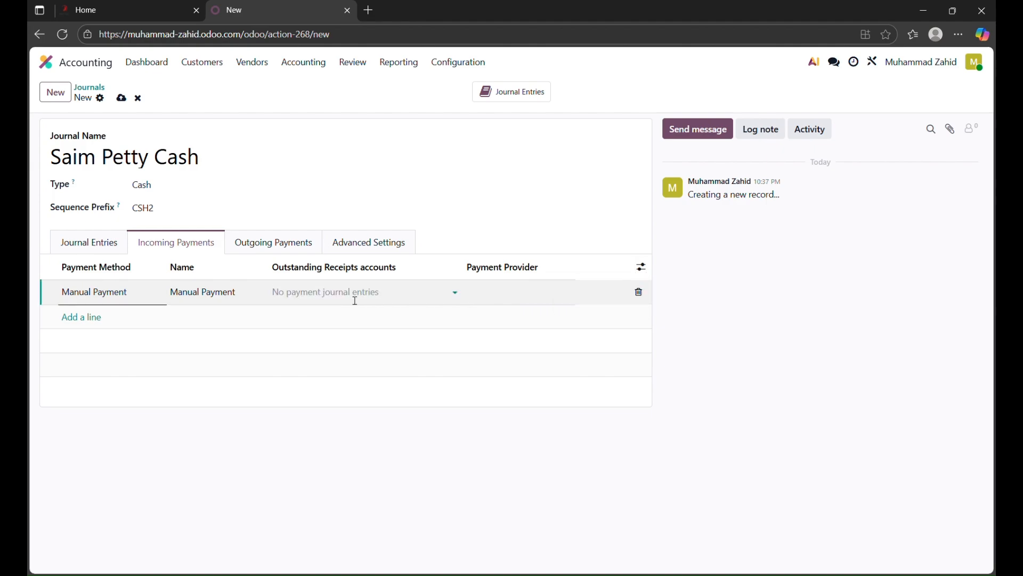
text(saim)
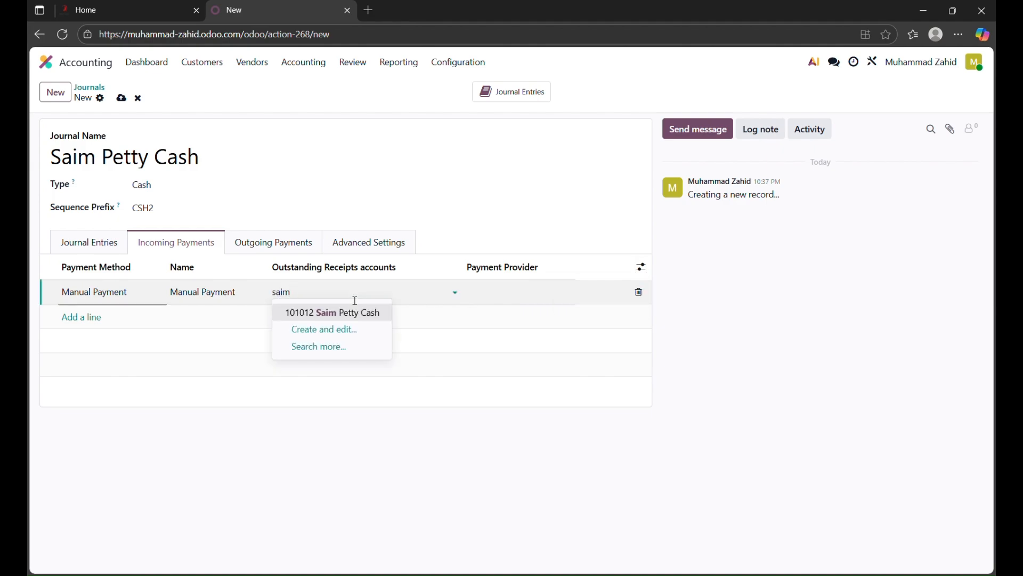
click(354, 315)
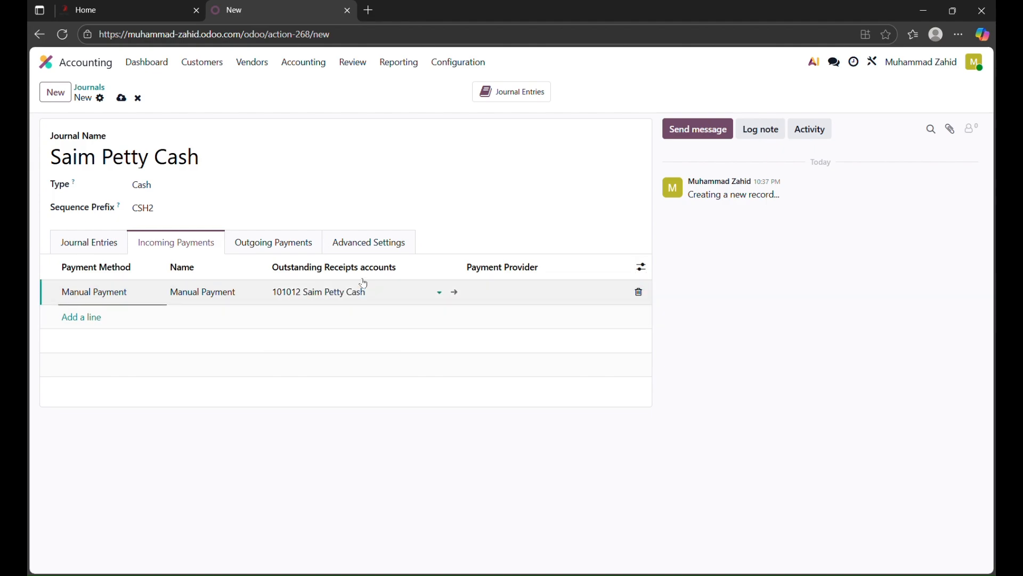
- Set the outstanding payments account of the outgoing Manual Payment line to the new holder's petty cash account
click(277, 246)
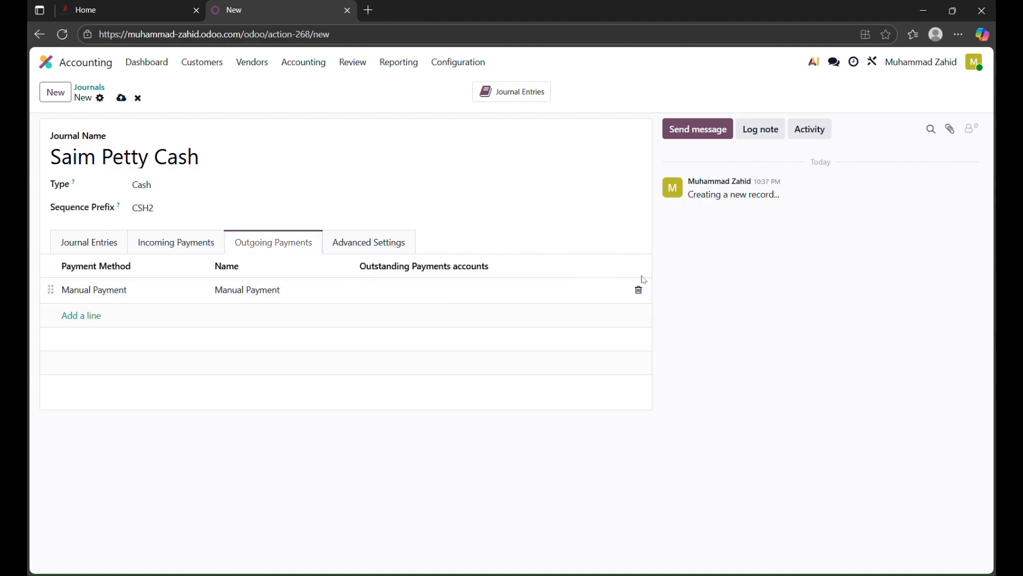
click(368, 292)
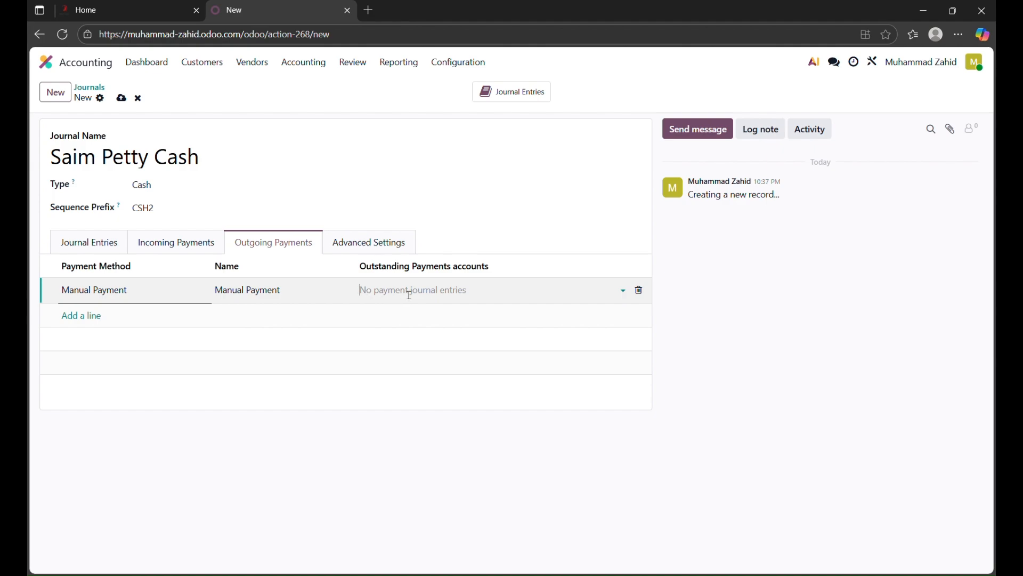
text(saim)
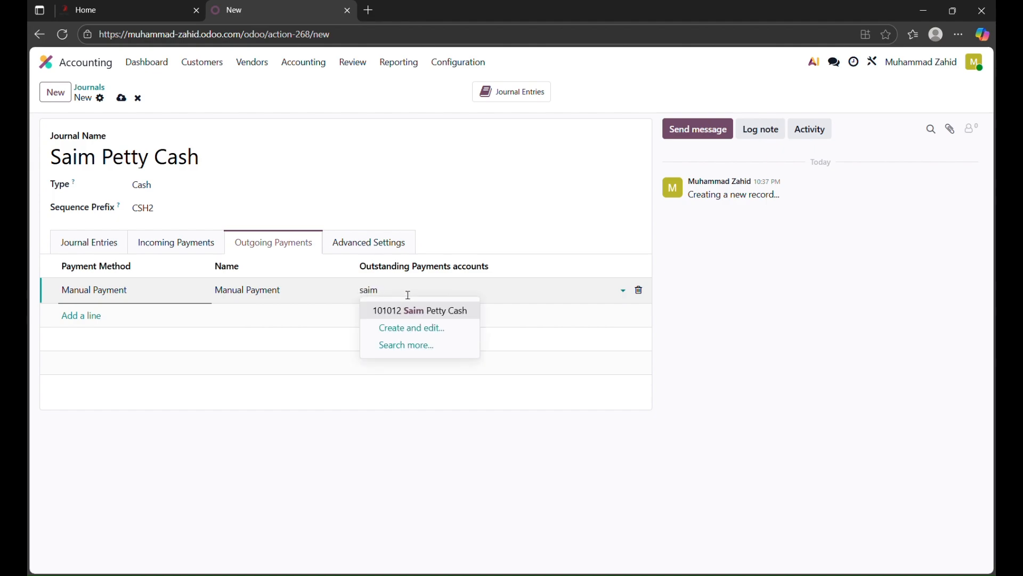
click(417, 310)
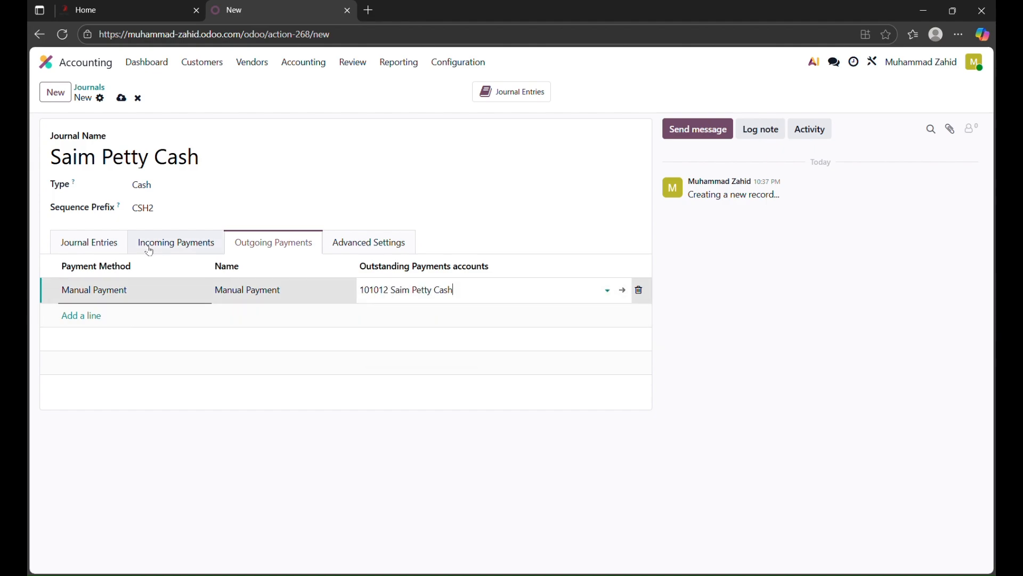
- Recheck the incoming and outgoing payment accounts and save the new petty cash journal
click(175, 244)
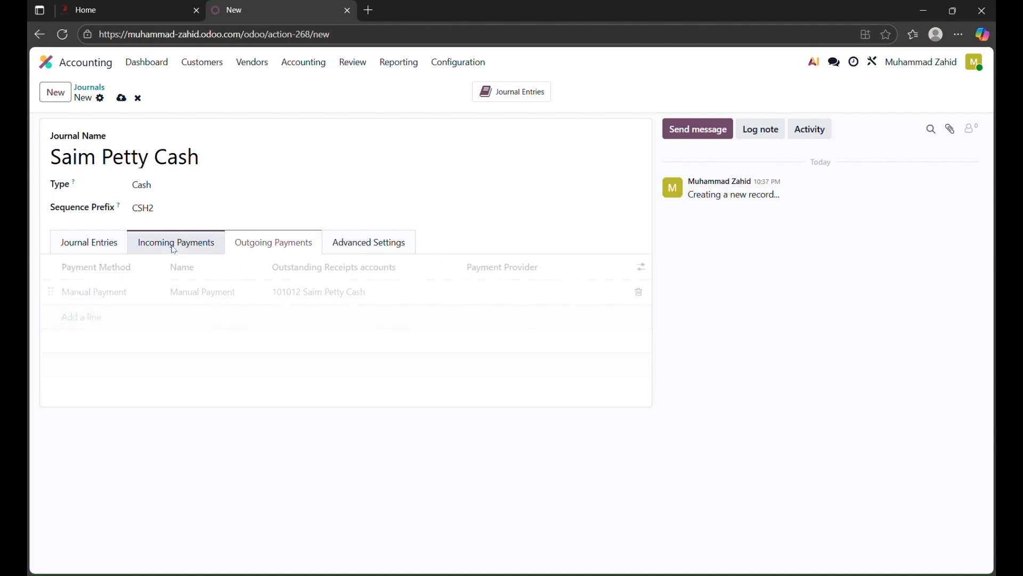
click(279, 243)
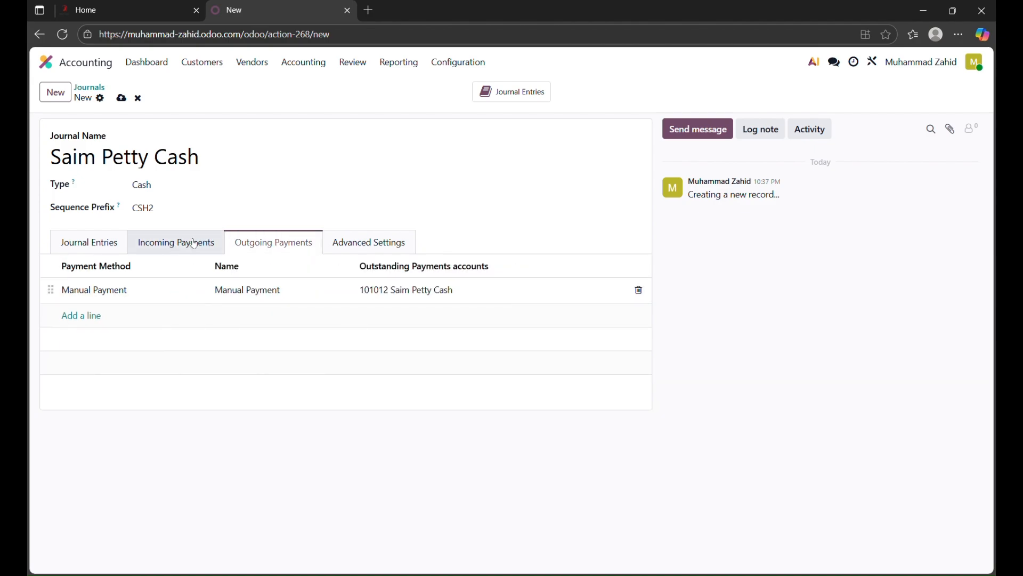
click(191, 243)
click(642, 267)
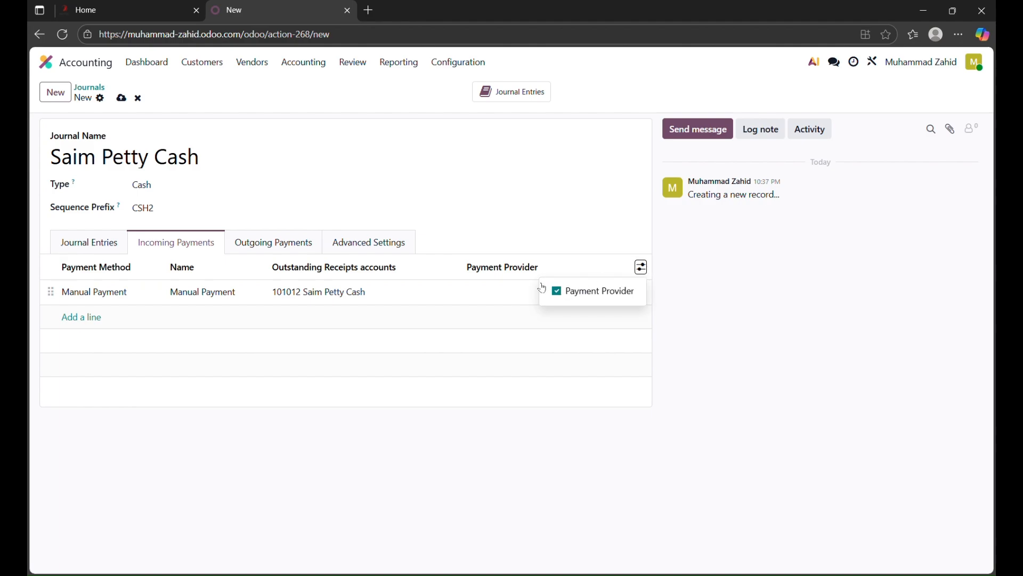
click(285, 247)
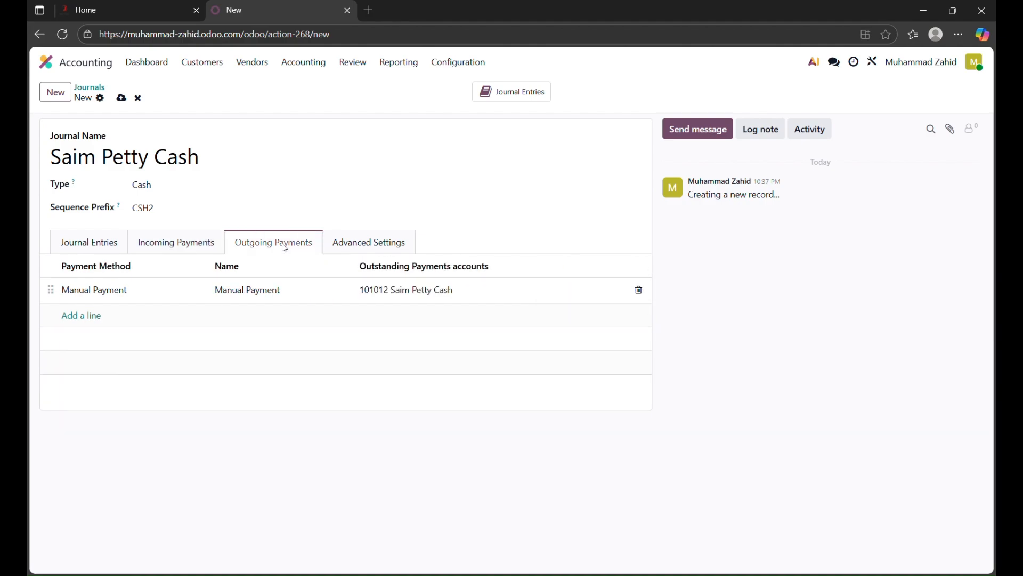
click(121, 99)
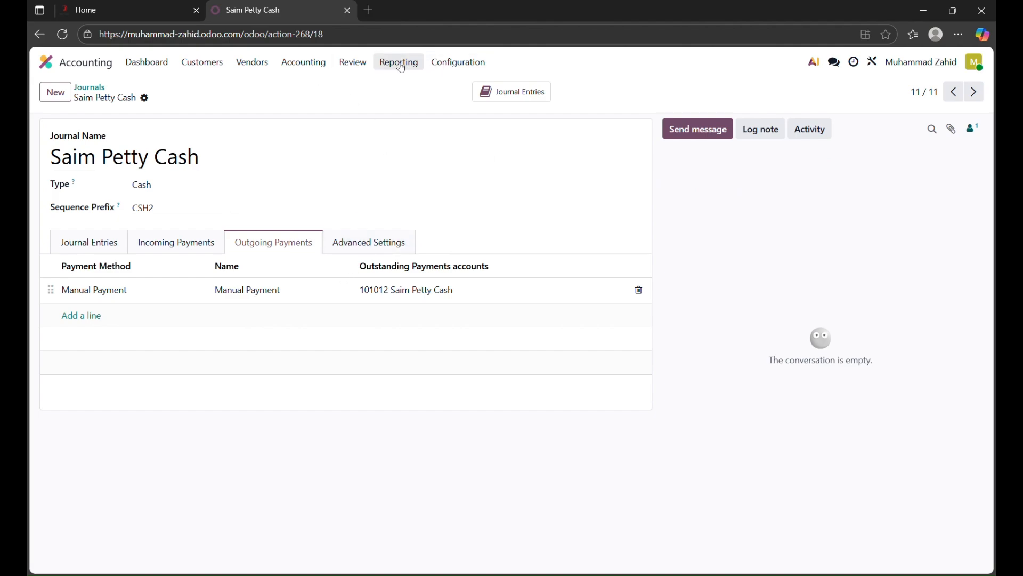
- Browse the chart of accounts and examine the actions available for the Furniture and Equipment account
click(452, 62)
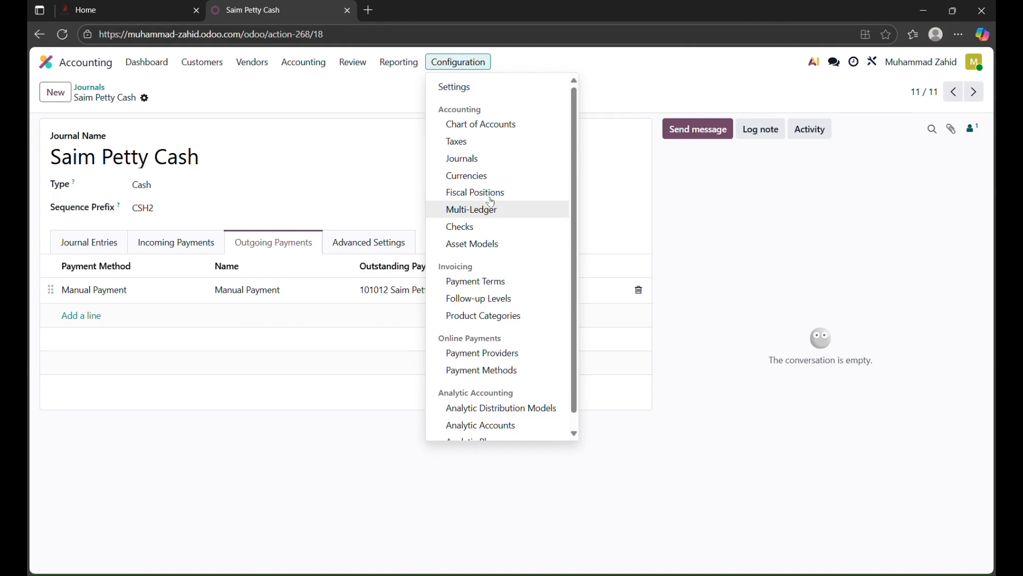
click(475, 126)
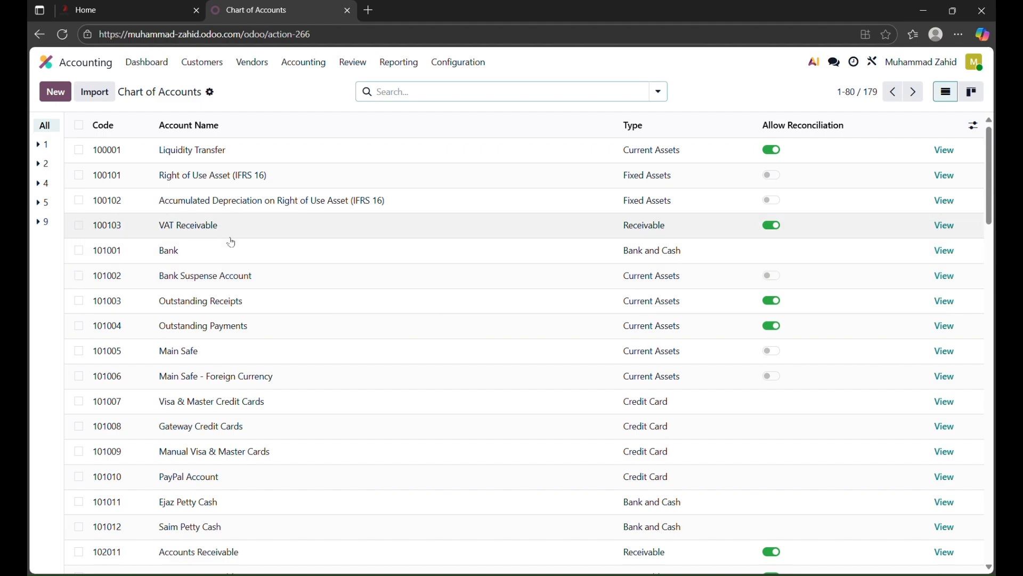
scroll(245, 277, down, 2)
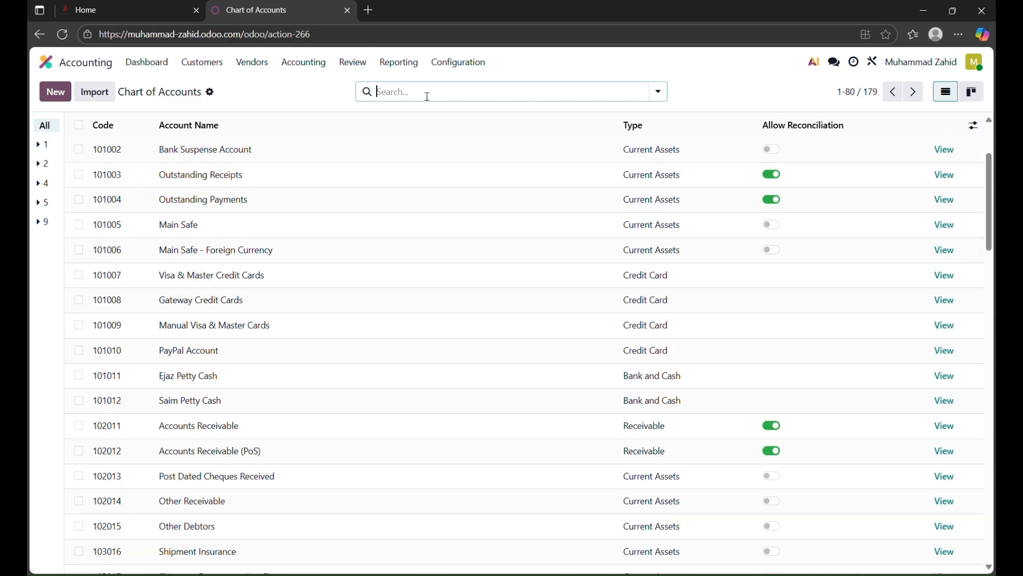
scroll(349, 217, down, 5)
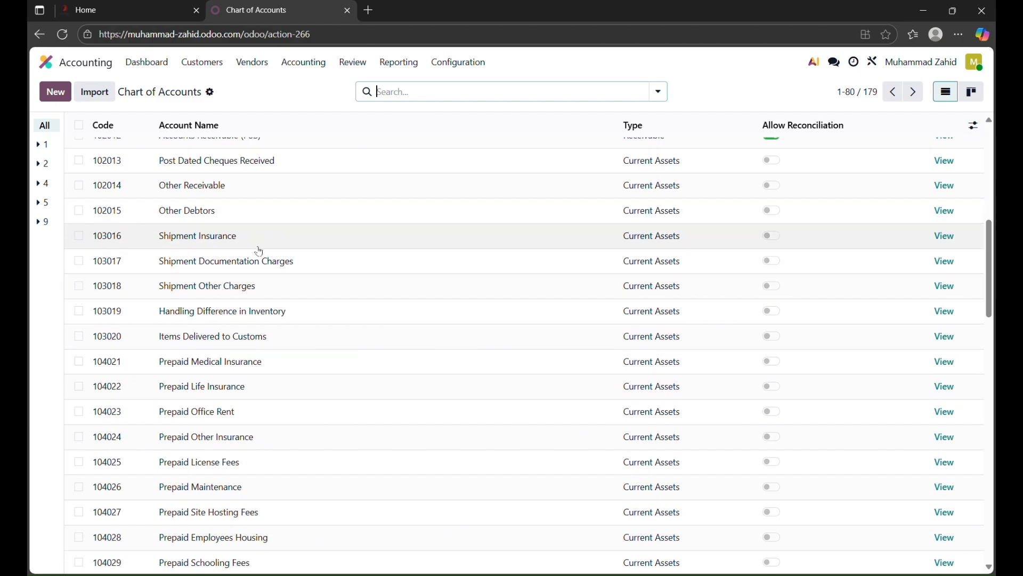
scroll(290, 347, down, 5)
scroll(254, 401, down, 1)
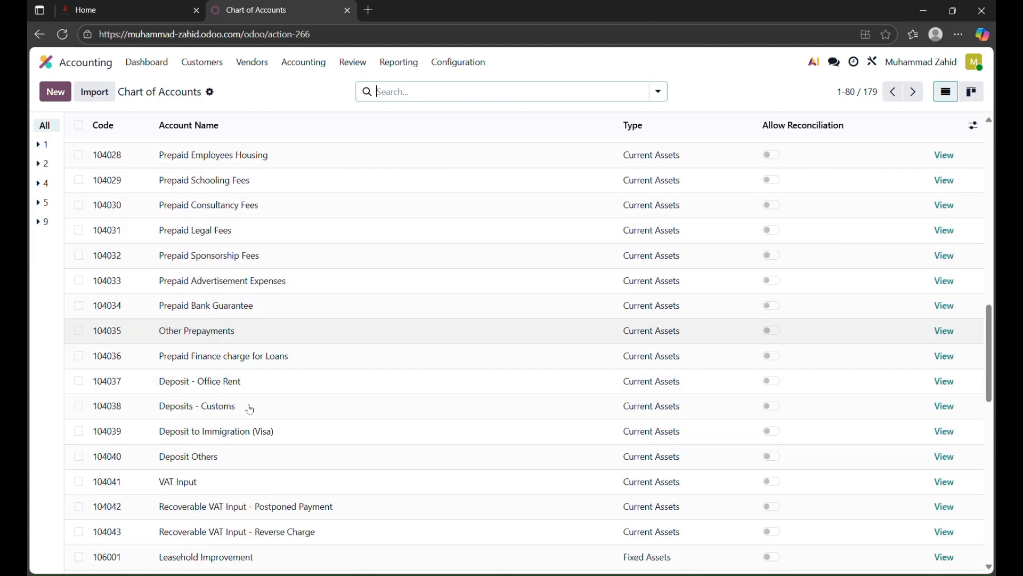
scroll(250, 409, down, 3)
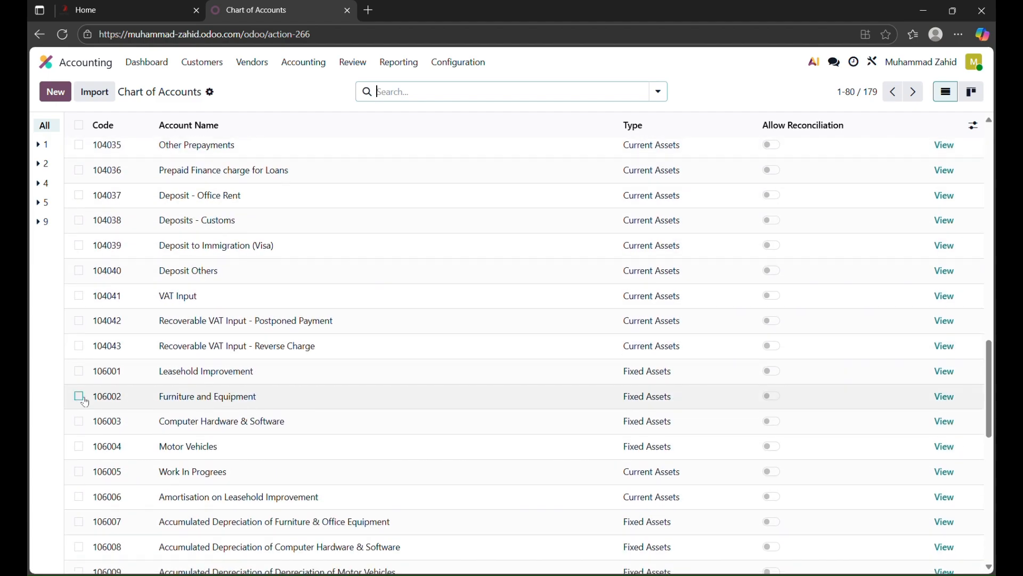
click(79, 397)
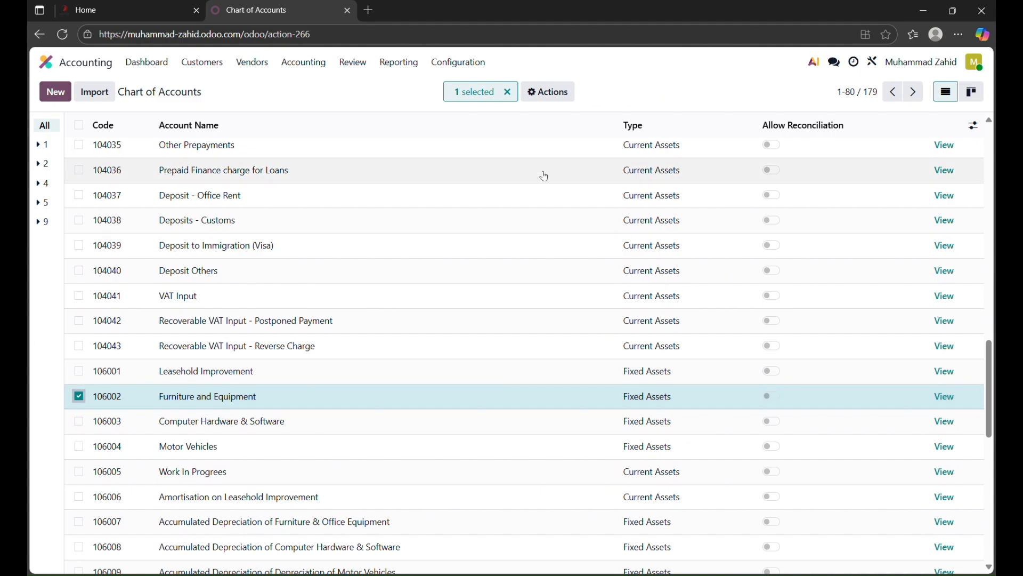
click(563, 101)
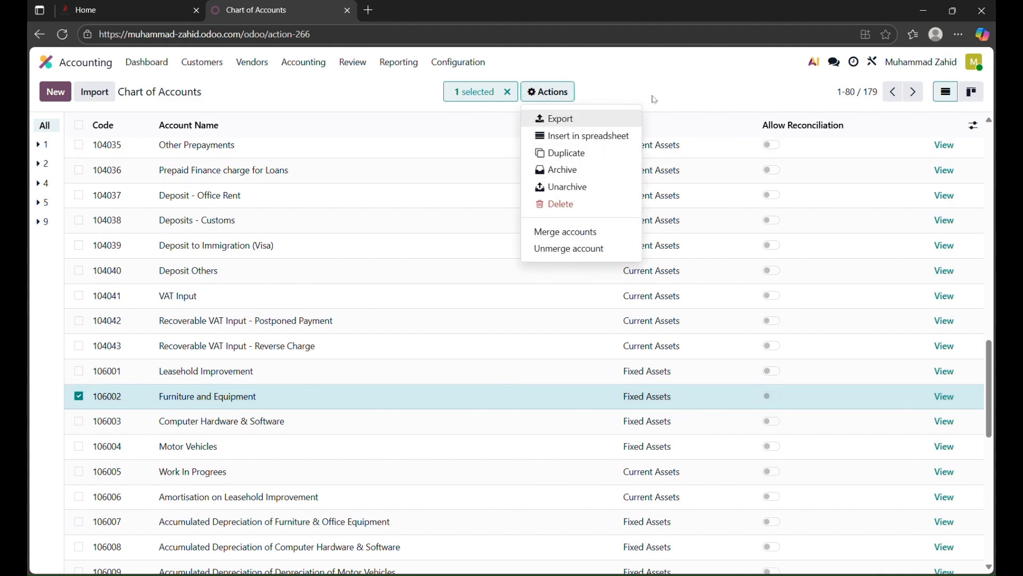
click(656, 69)
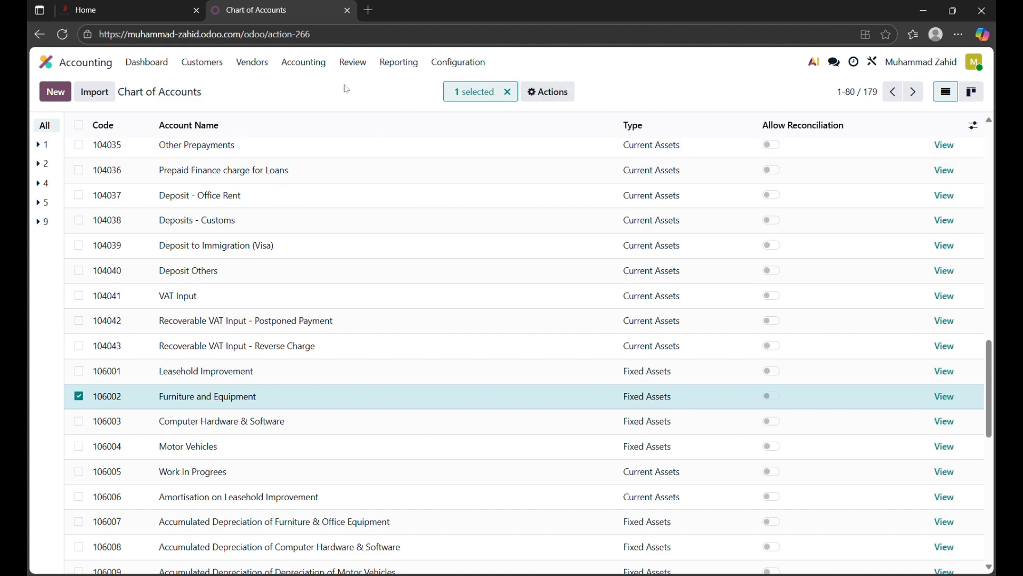
- Review the journals list and open the transactions of the new holder's petty cash journal from the accounting dashboard
click(456, 64)
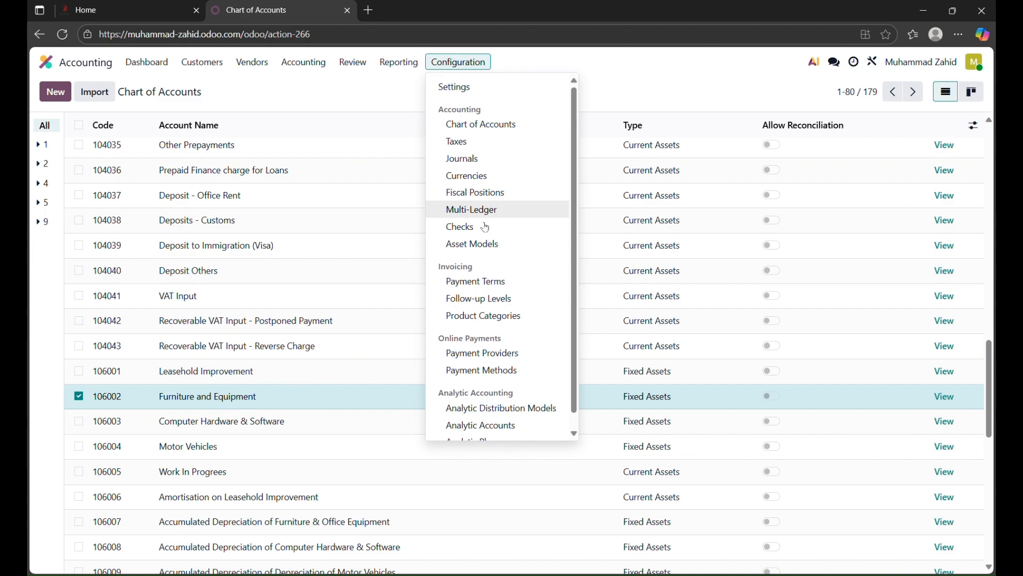
click(486, 159)
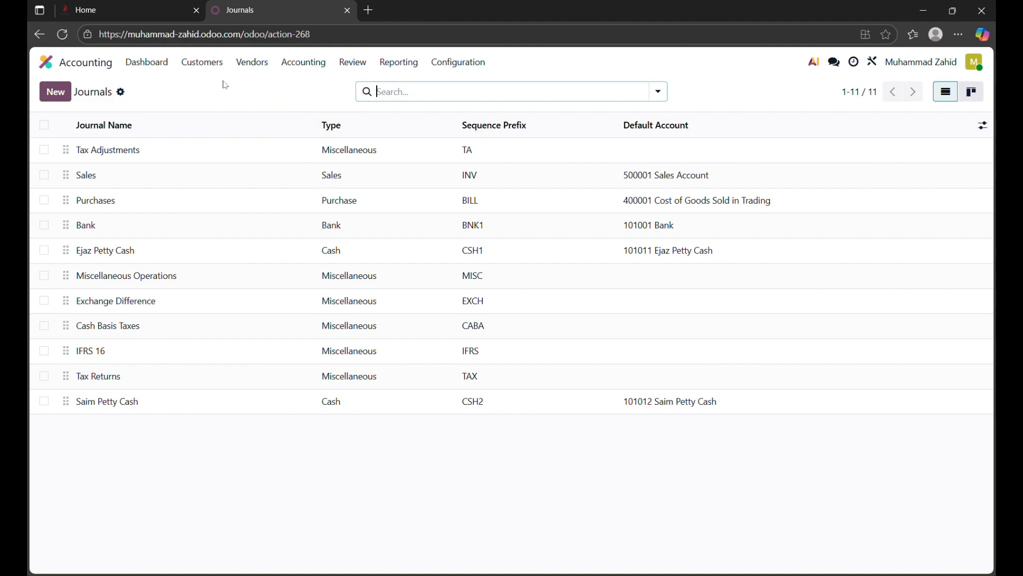
click(147, 63)
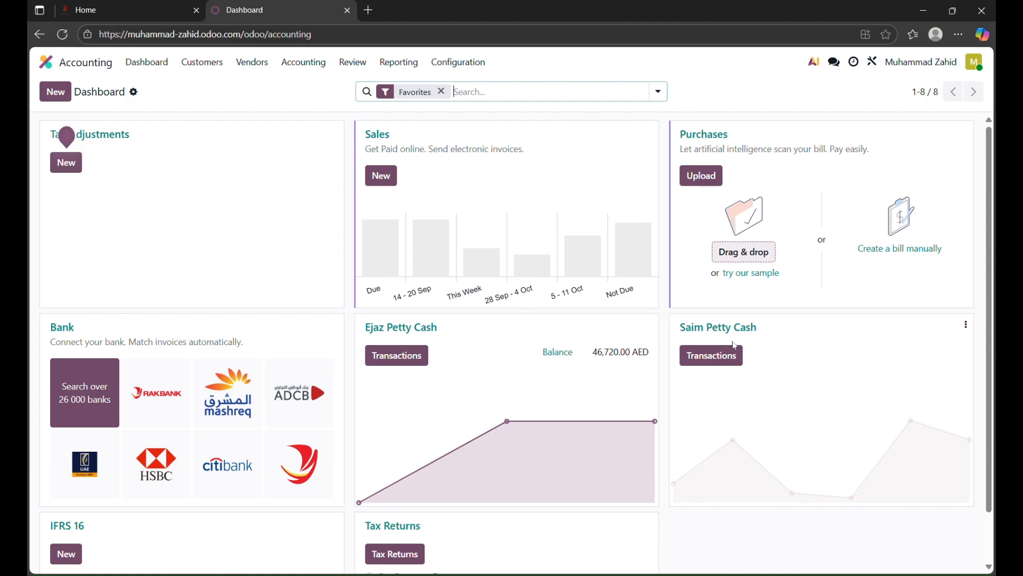
click(967, 326)
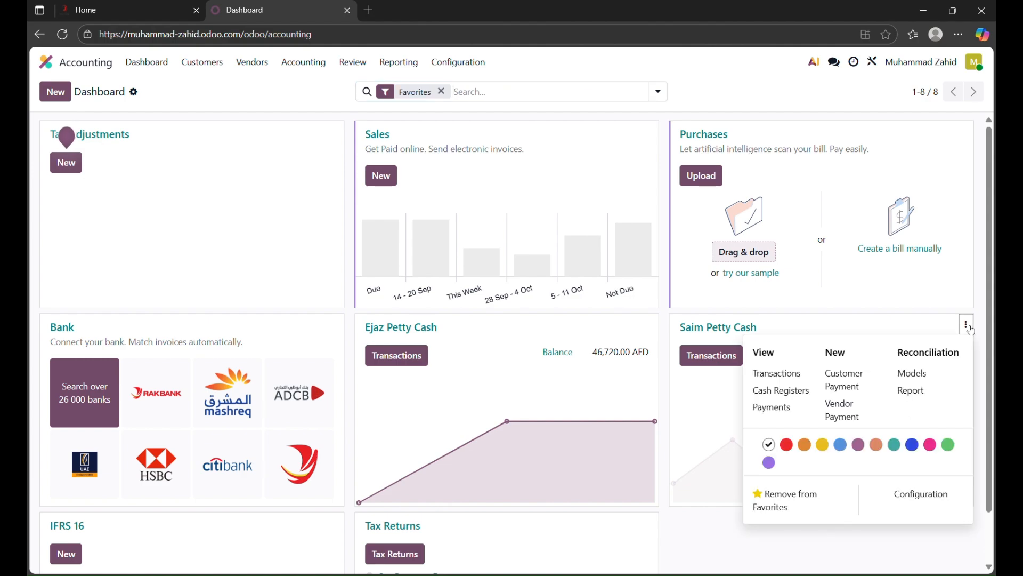
click(769, 377)
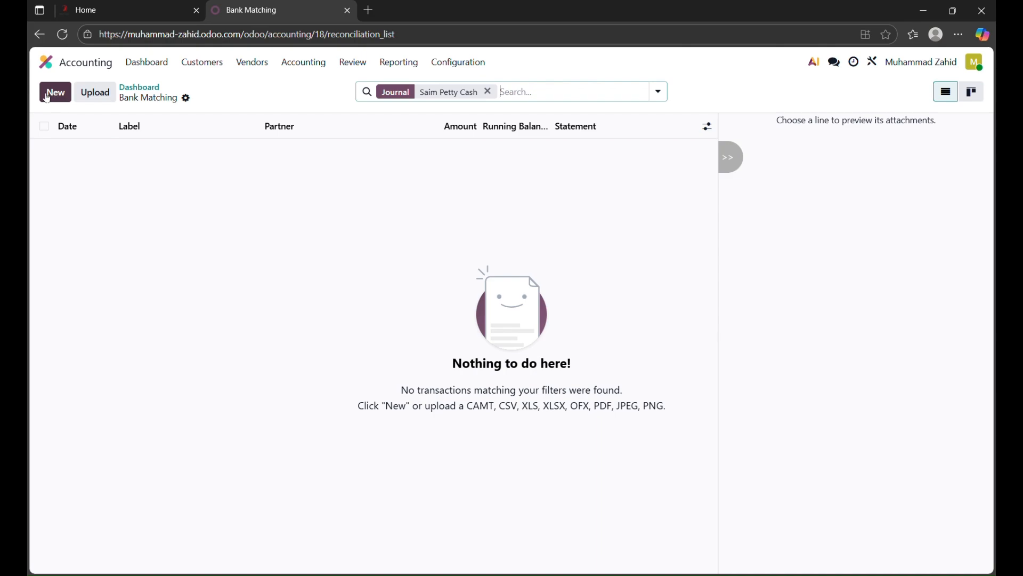
- Create a transaction dated 09/23/2025 with the label Investment of Owner
click(47, 99)
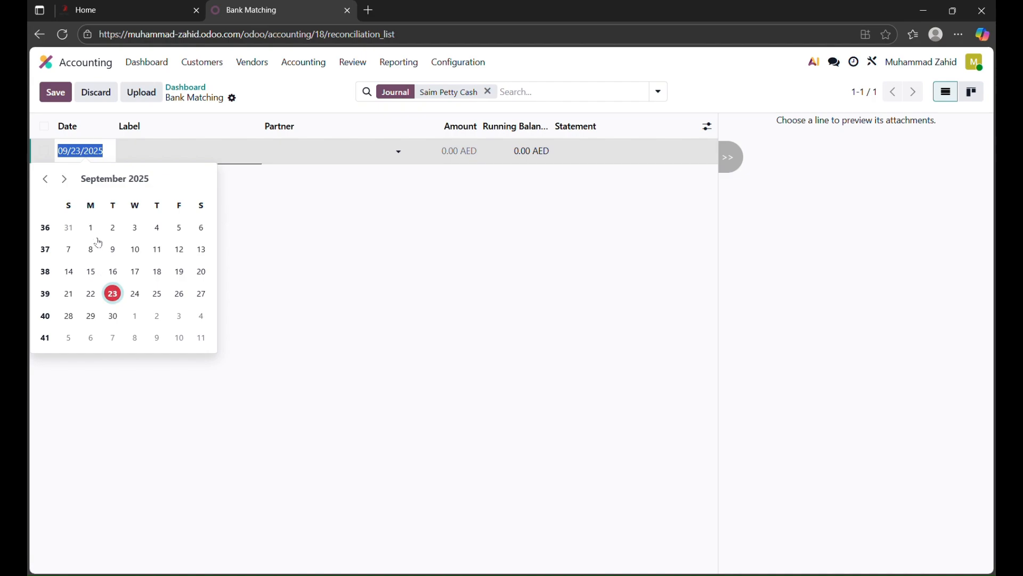
click(115, 297)
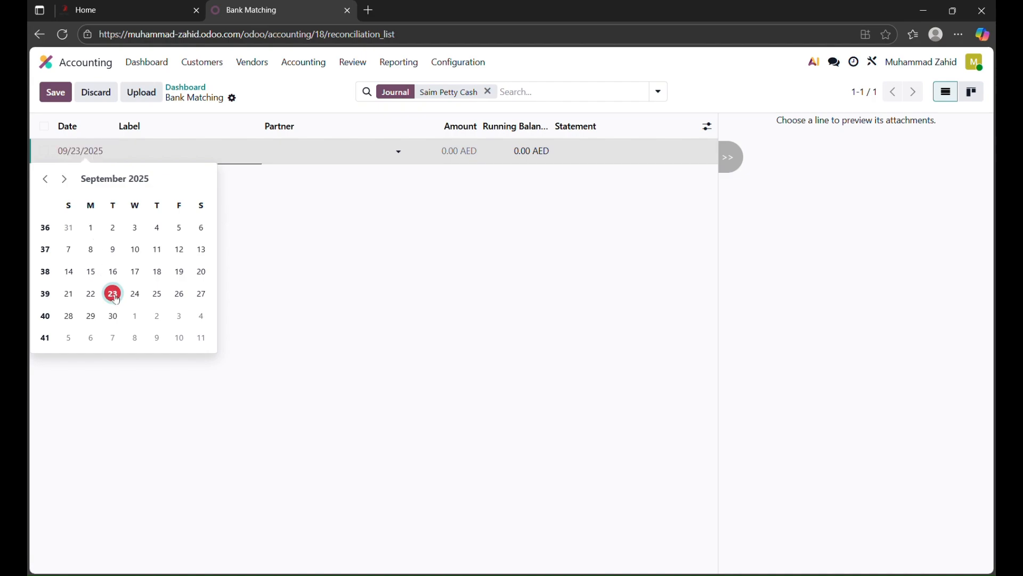
click(163, 160)
text(Inves)
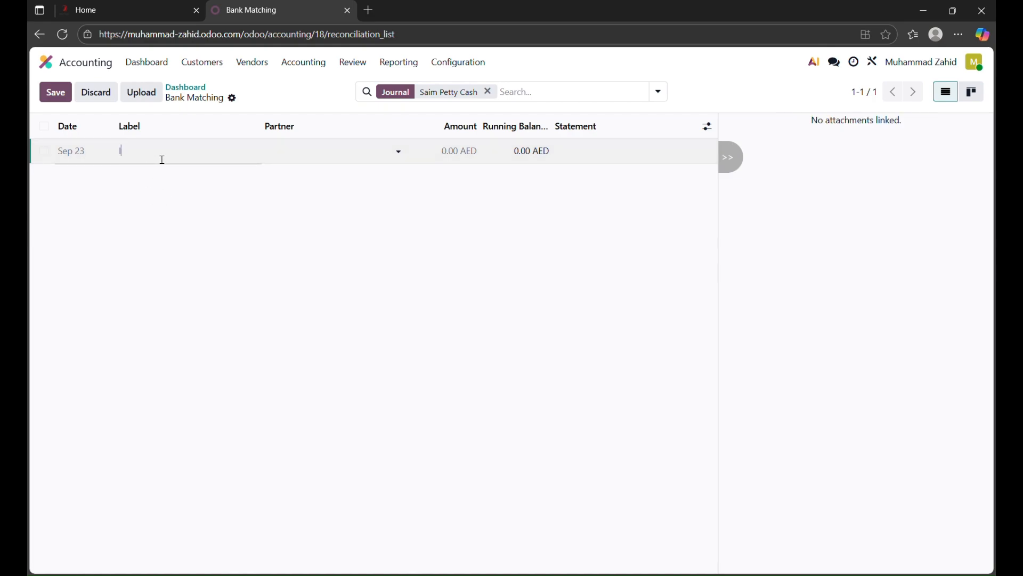
text(tment of Owner)
- Set the Investment of Owner transaction's amount to 30000 AED and save the line
click(453, 161)
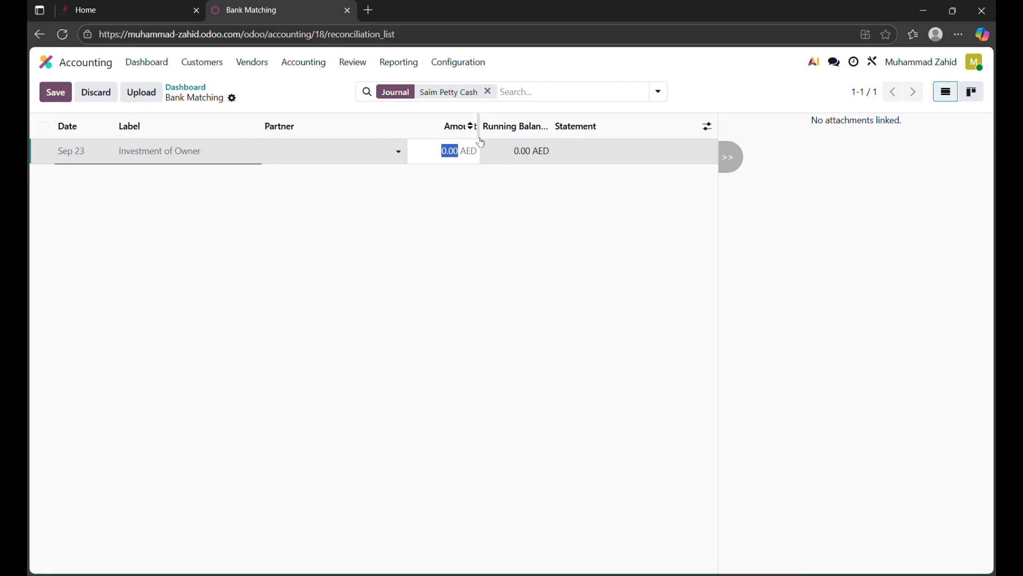
text(500)
key(BackSpace)
key(BackSpace)
key(BackSpace)
text(30000)
key(Return)
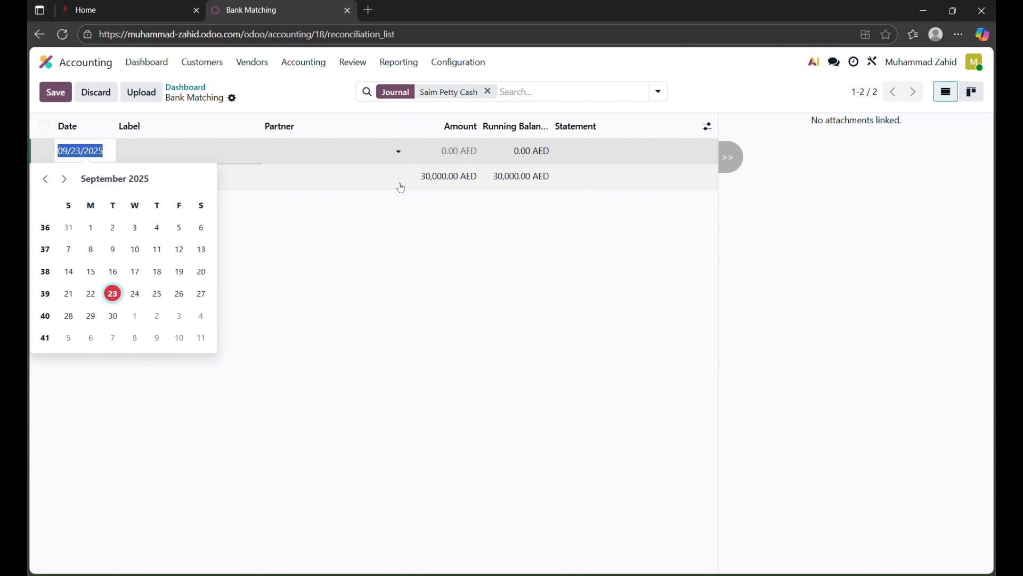
- Add a petty cash transaction dated 09/23/2025 labelled Rent Expense with an amount of -700 AED and save it
click(113, 295)
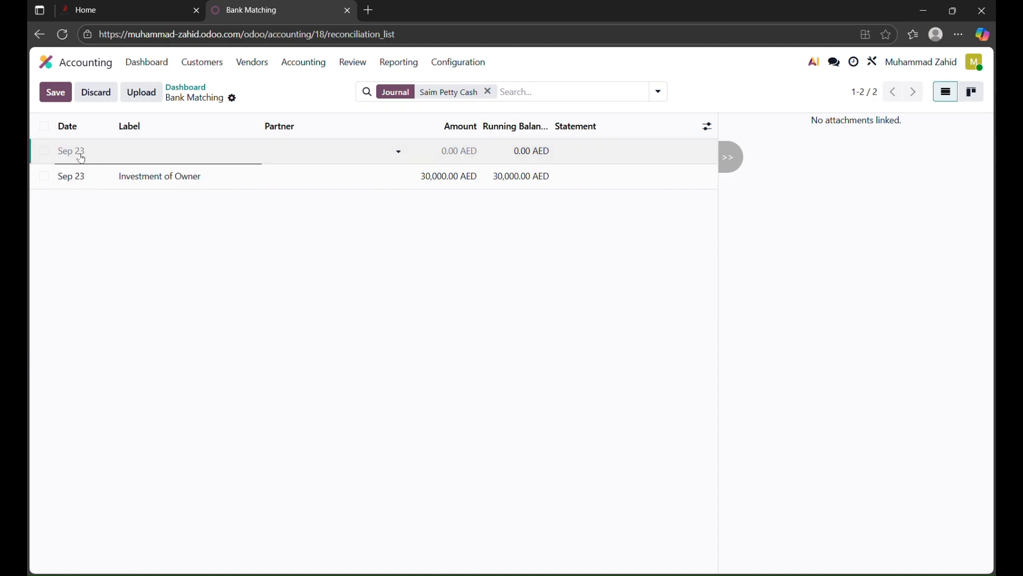
click(159, 160)
text(Rent Expense)
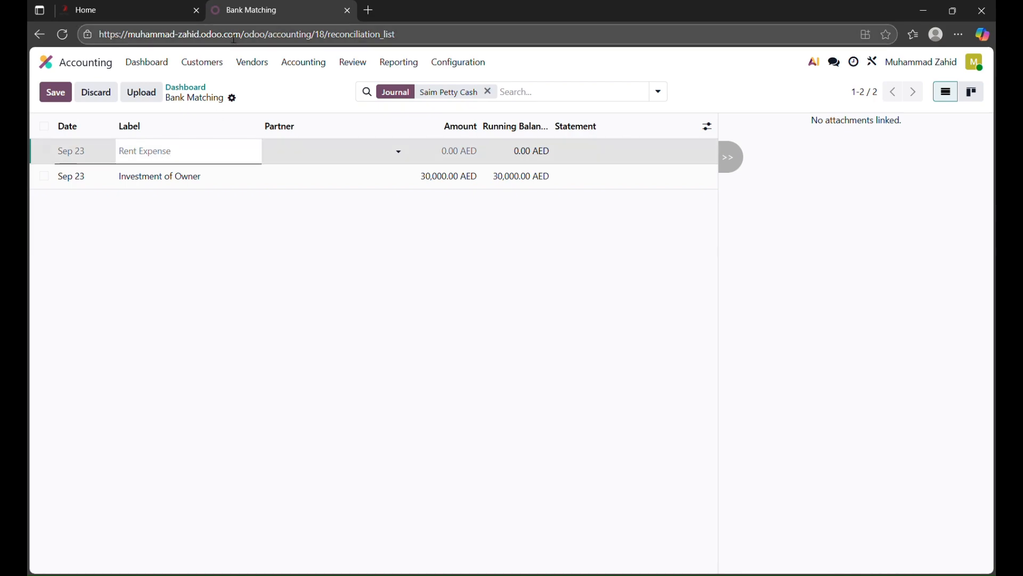
key(Tab)
key(Tab)
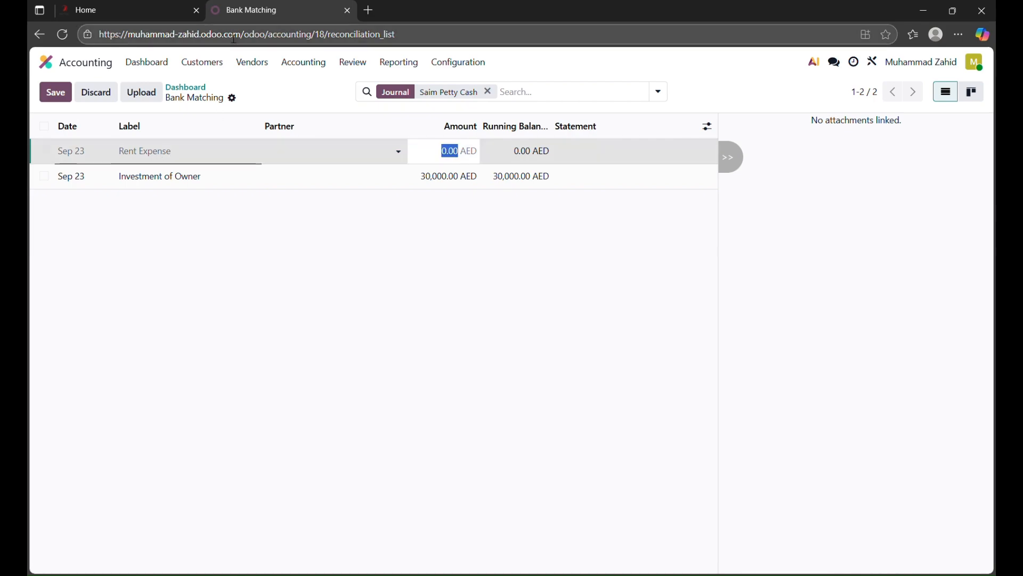
text(-700)
key(Return)
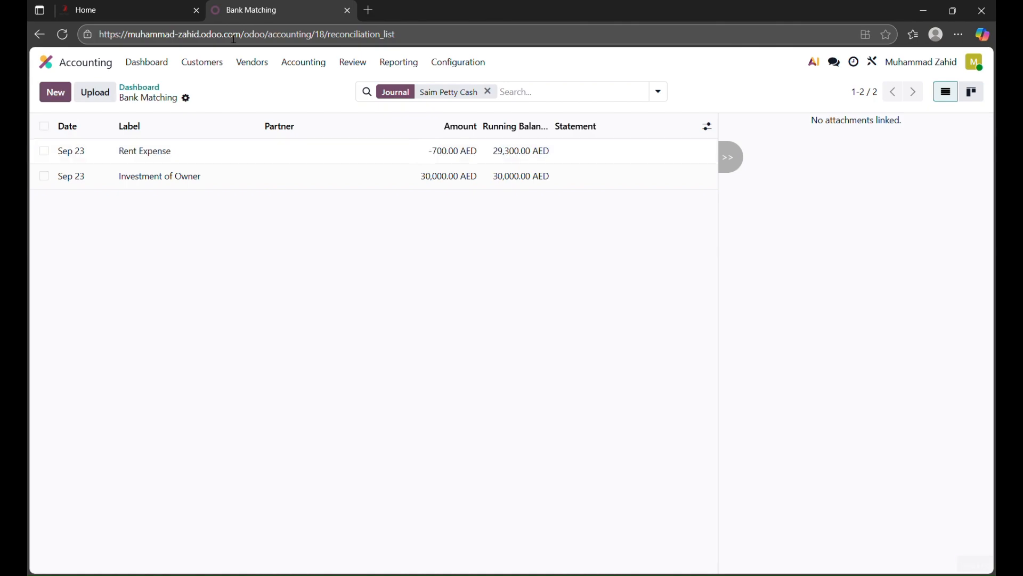
- Add a transaction dated 09/23/2025 labelled Lunch with an amount of -30 AED and save it
click(359, 294)
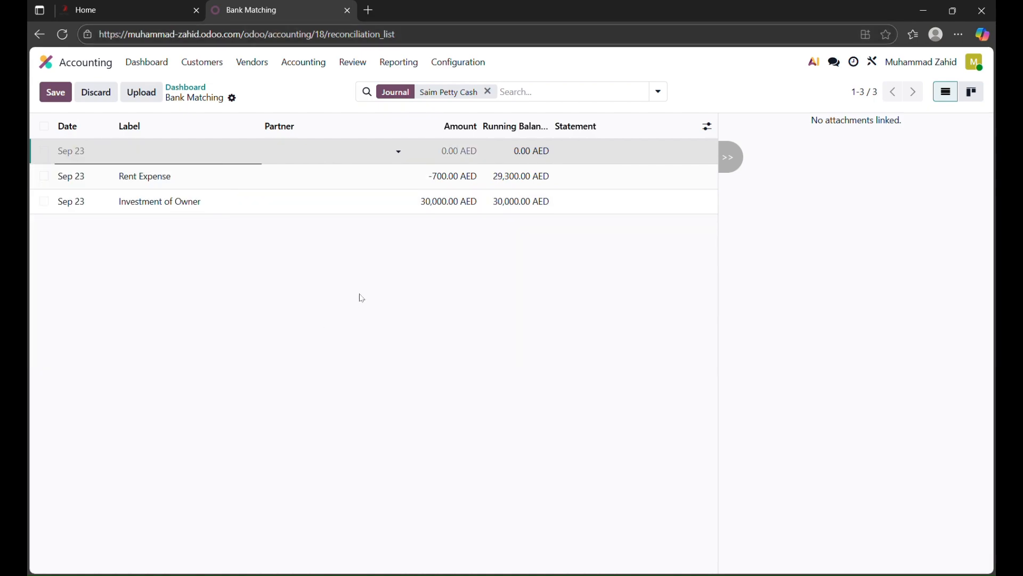
click(57, 93)
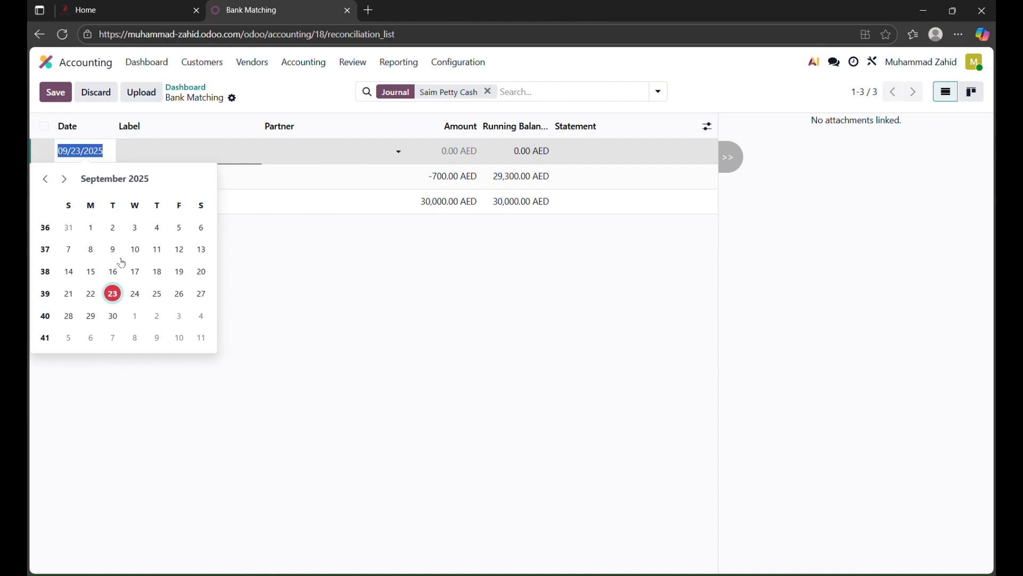
click(113, 293)
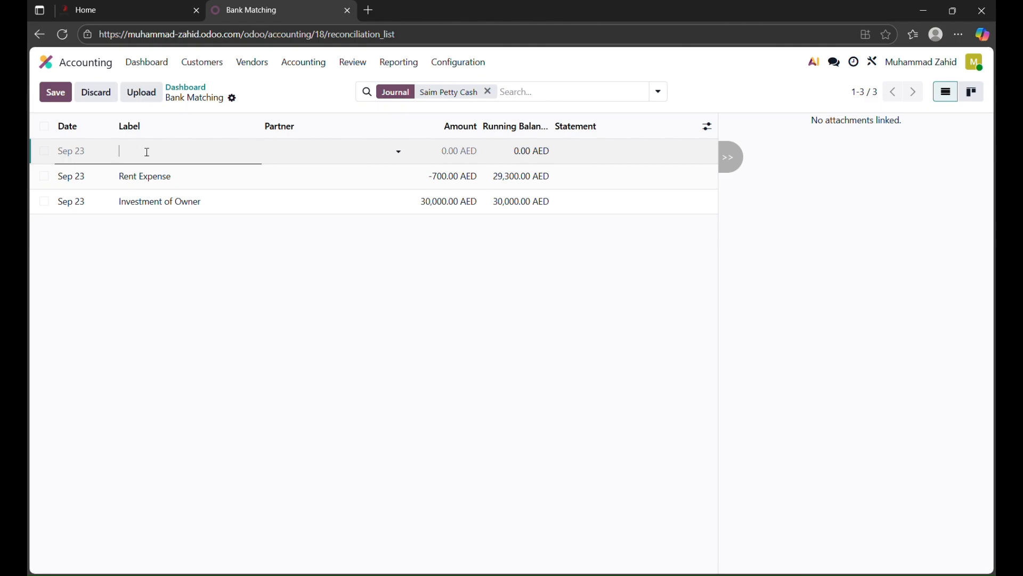
text(Lunch)
key(Tab)
key(Tab)
text(-30)
key(Return)
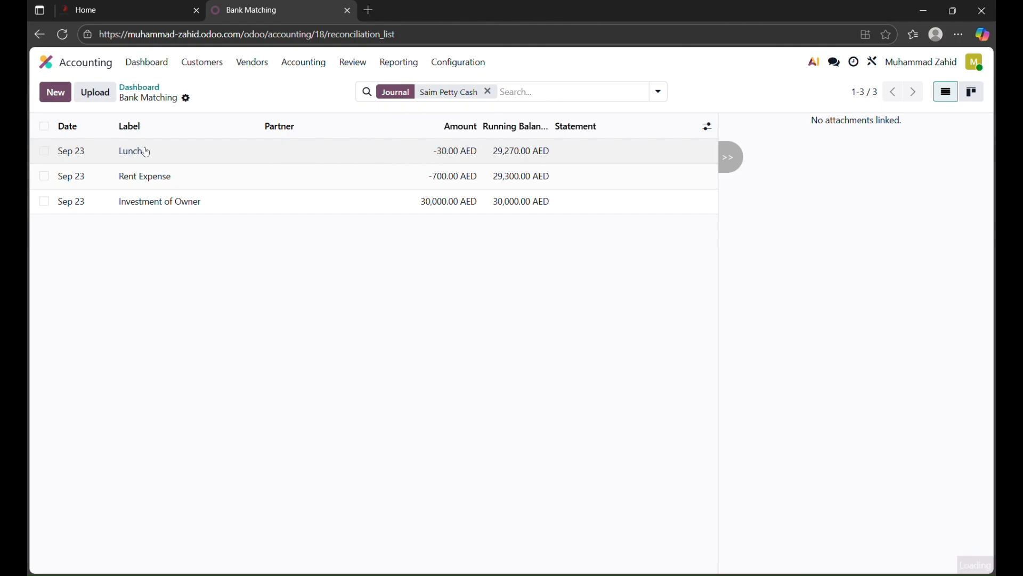
- Add a transaction dated 09/23/2025 labelled Insurance payment with an amount of -300 AED and save it
click(114, 298)
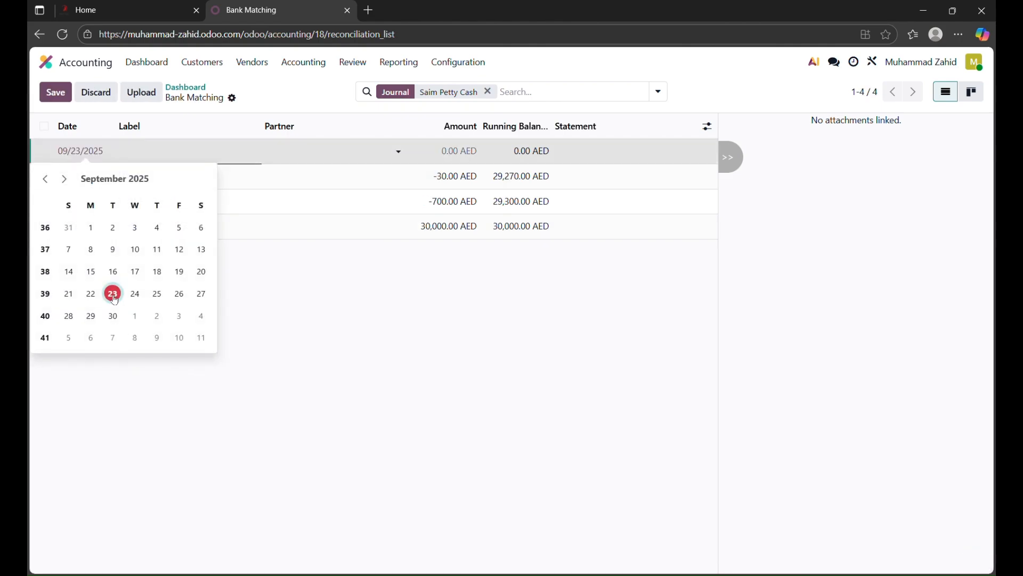
click(154, 160)
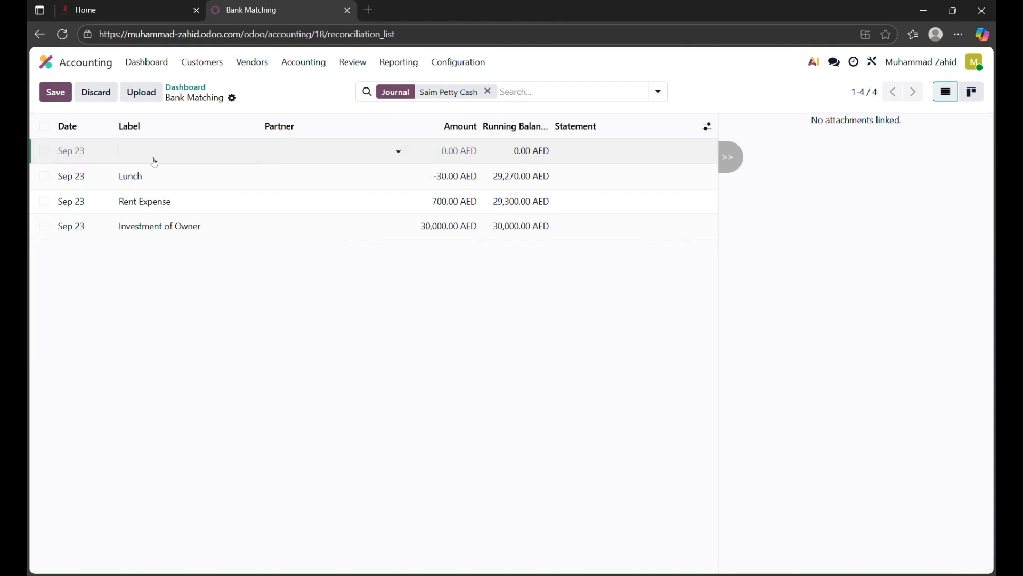
text(Insurance)
text(payment)
key(Tab)
key(Tab)
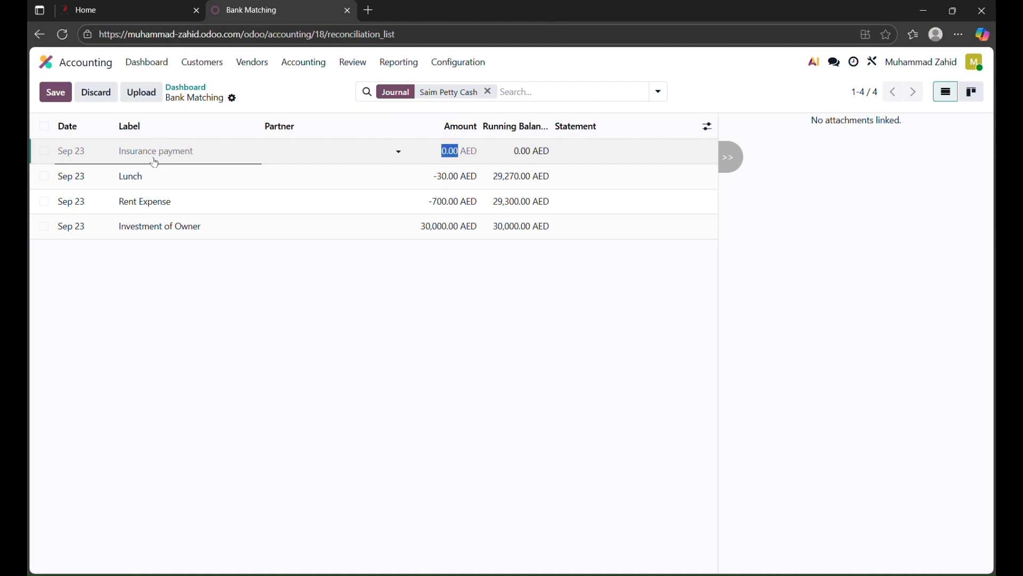
key(BackSpace)
text(-300)
key(Return)
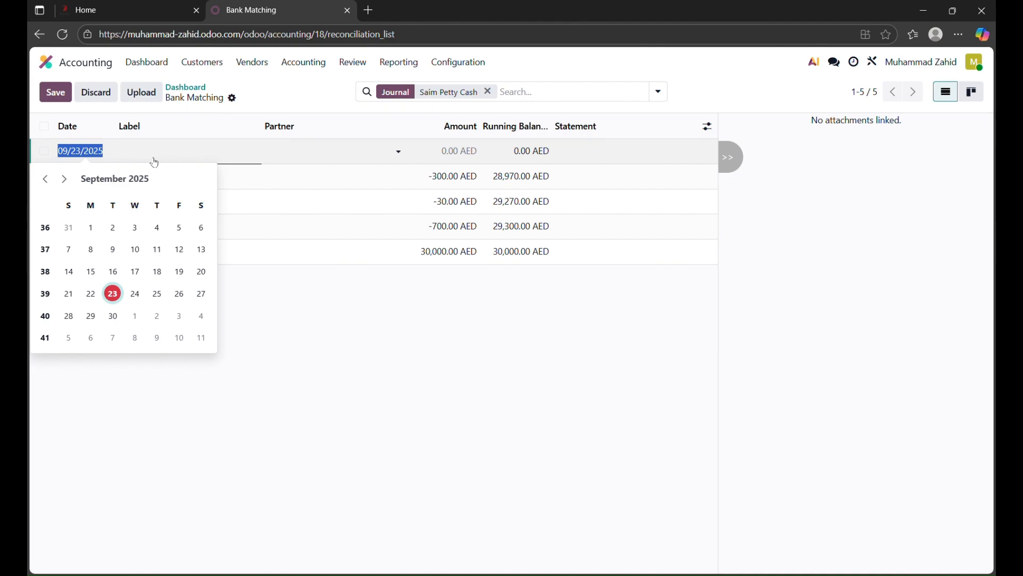
- Record a 09/23/2025 transaction labelled Taxi Fare with an amount of -50 AED and save the line
key(Tab)
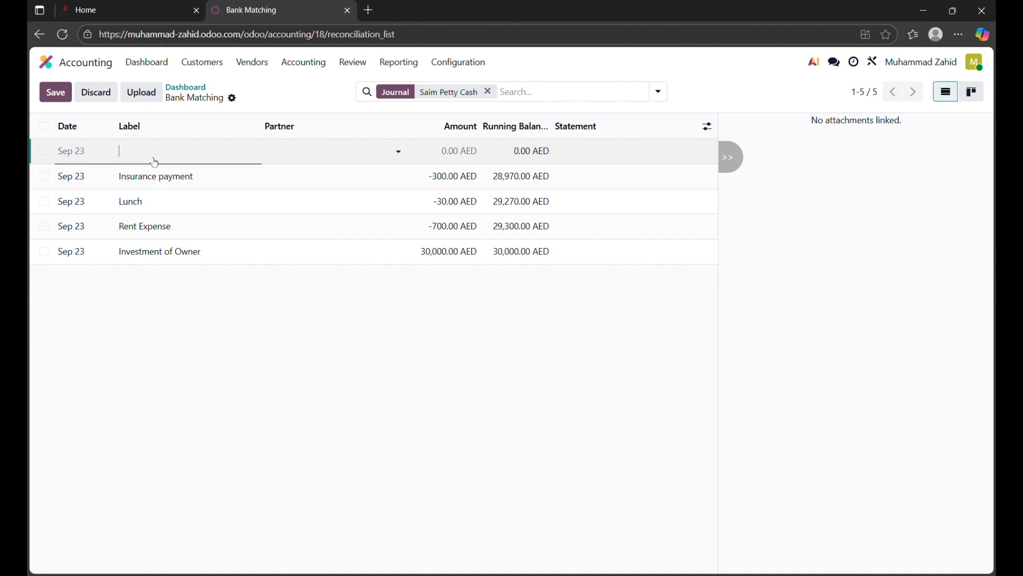
text(Taxi Fare)
key(Tab)
key(Tab)
text(-50)
click(55, 93)
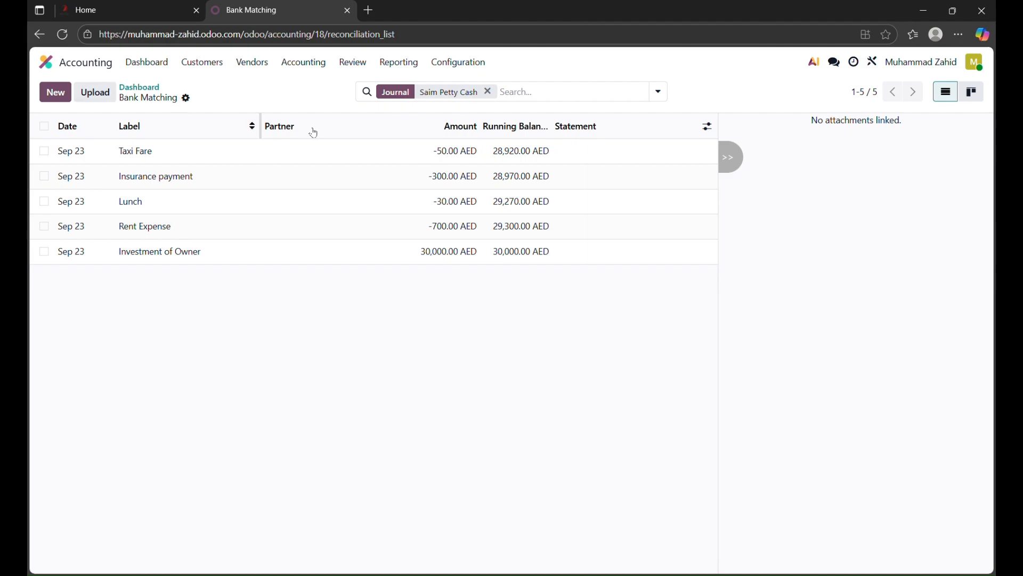
- Return to the accounting dashboard and open the new holder's petty cash transactions awaiting reconciliation
click(138, 90)
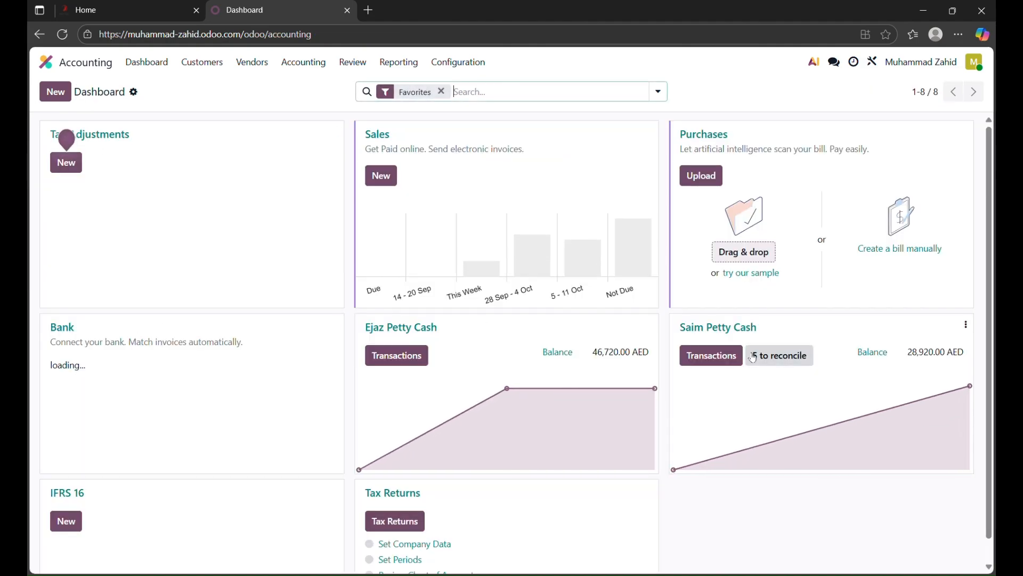
scroll(736, 341, down, 1)
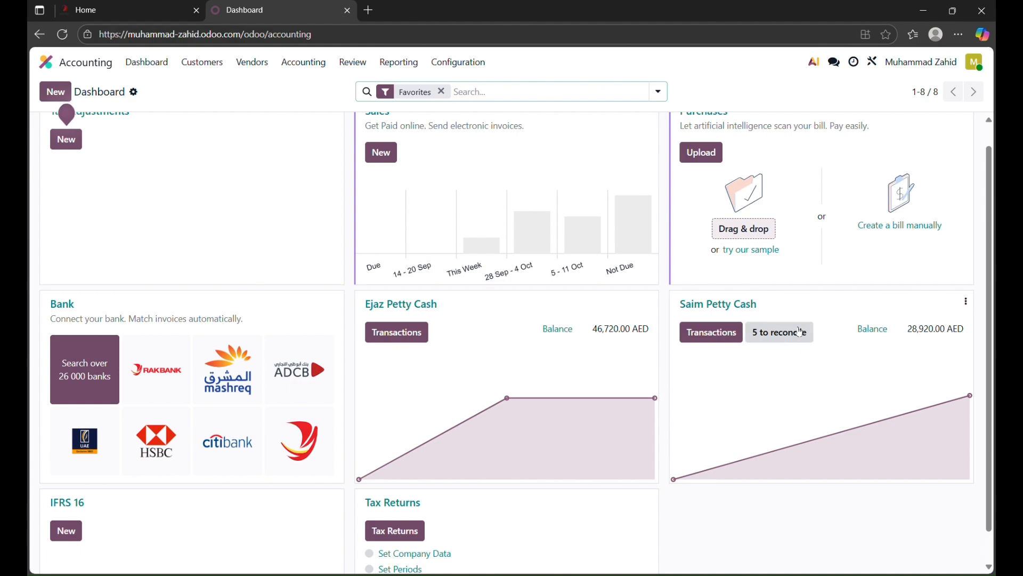
click(799, 332)
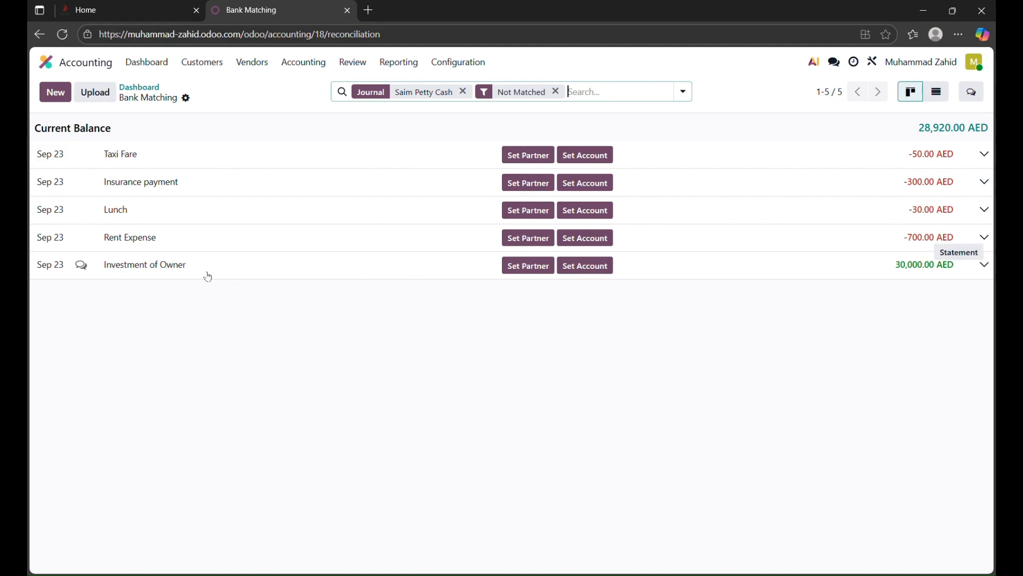
- Search the accounts for Capital and assign the Capital account to the Investment of Owner transaction
click(580, 266)
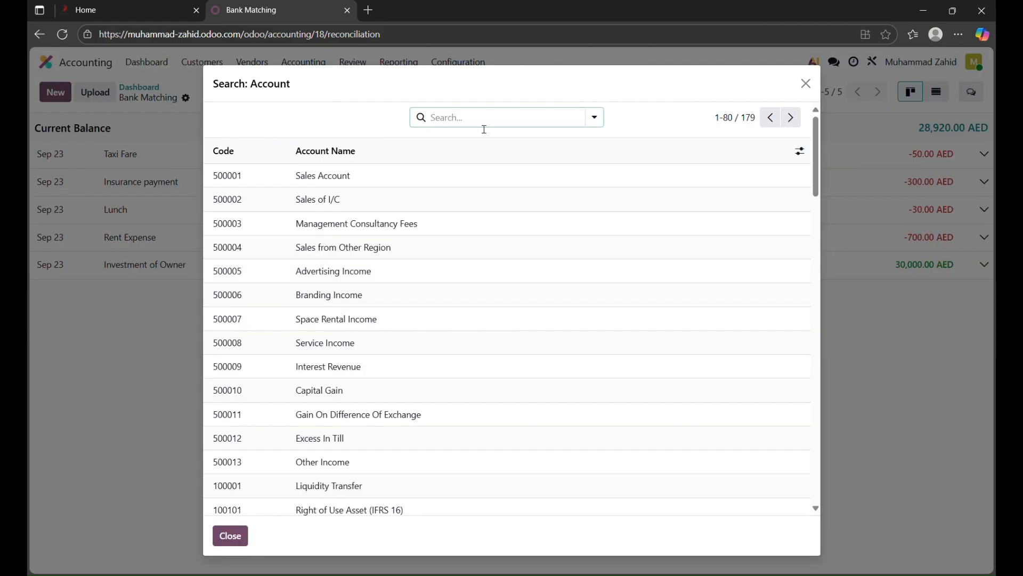
text(Capi)
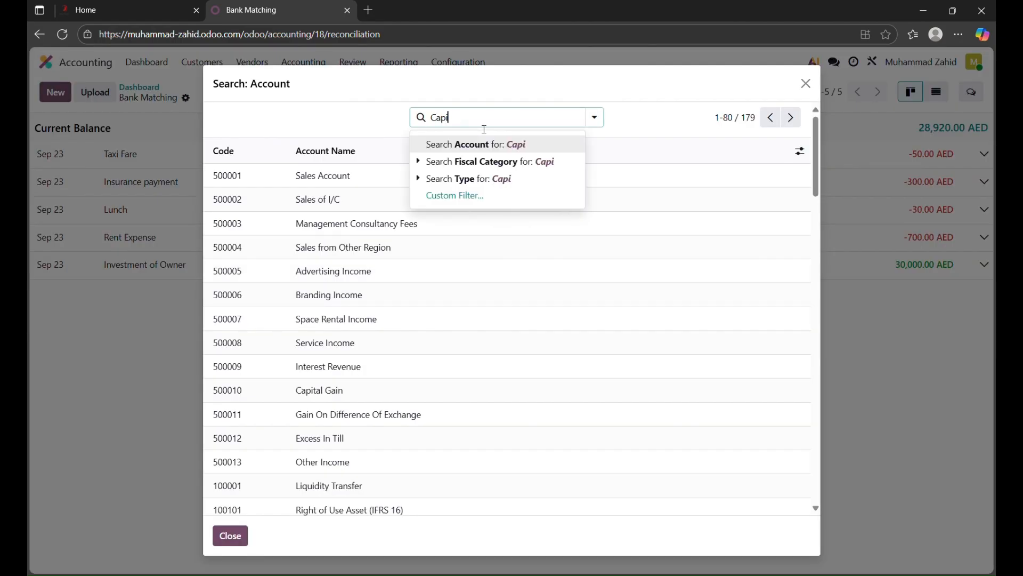
text(tal)
key(Return)
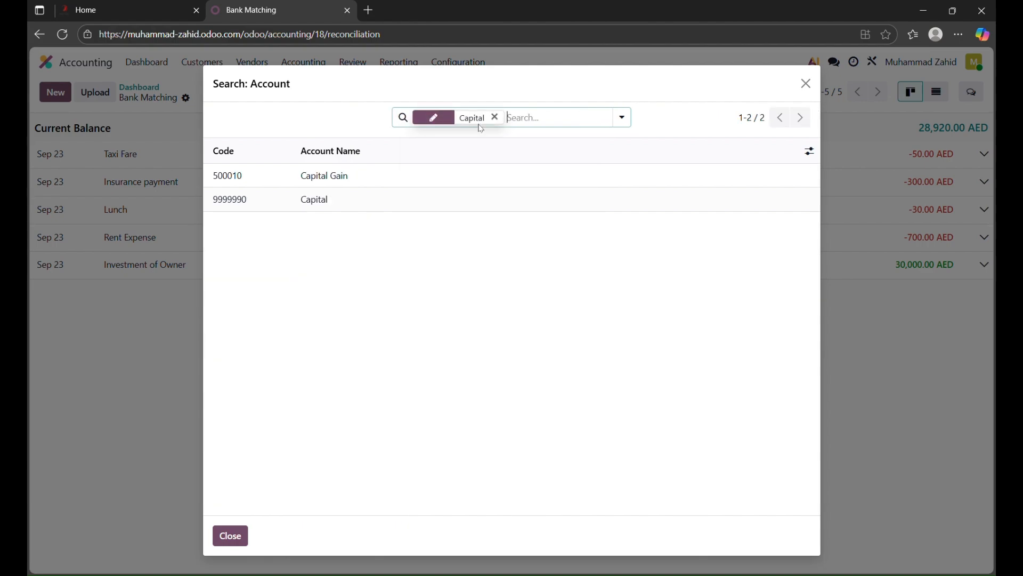
click(318, 206)
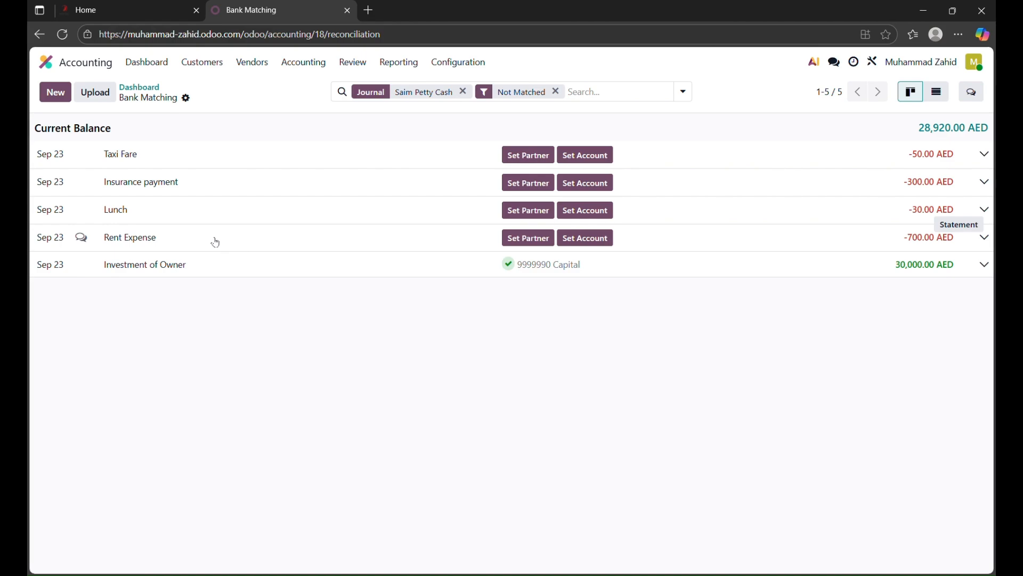
- Search the accounts for rent and assign the Office Rent account to the Rent Expense transaction
click(582, 247)
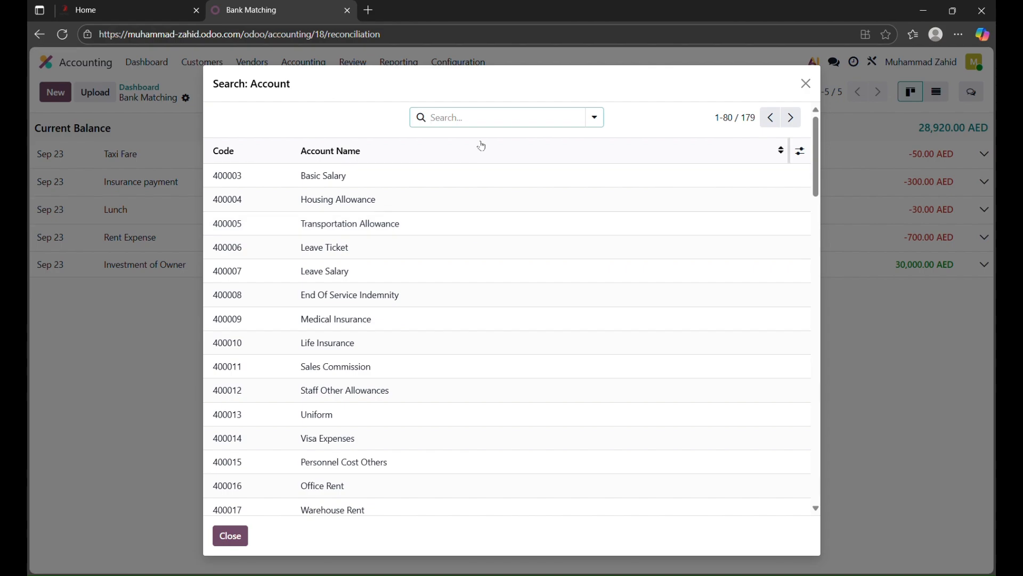
text(rent)
key(Return)
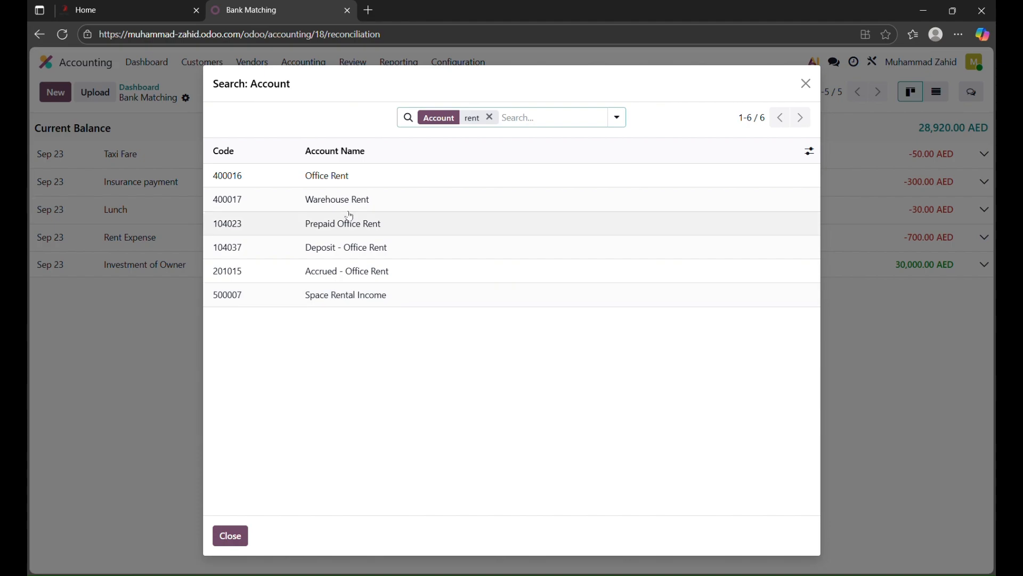
click(341, 176)
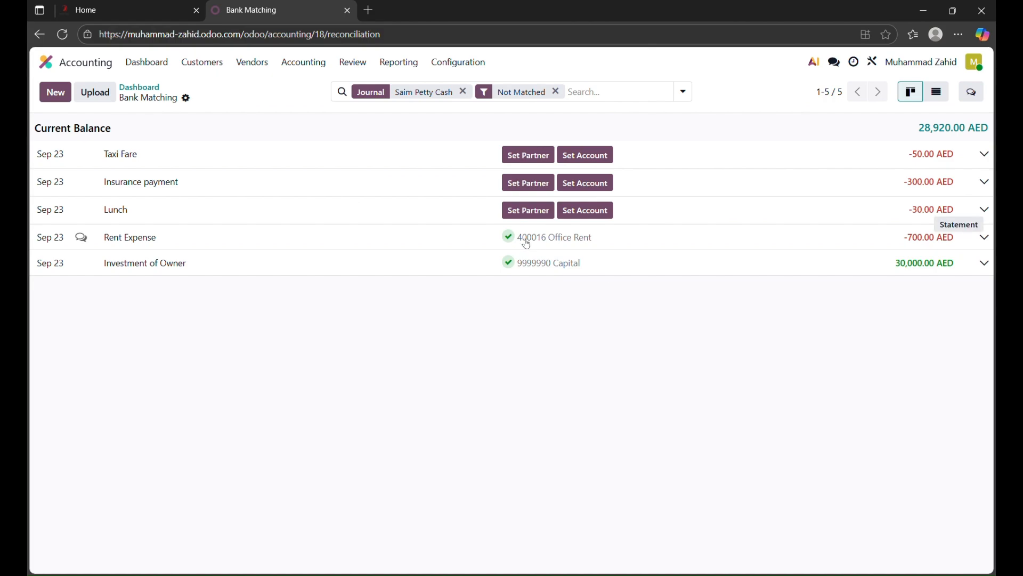
- Open the account selection for the Lunch transaction and search the accounts for "entert"
click(586, 211)
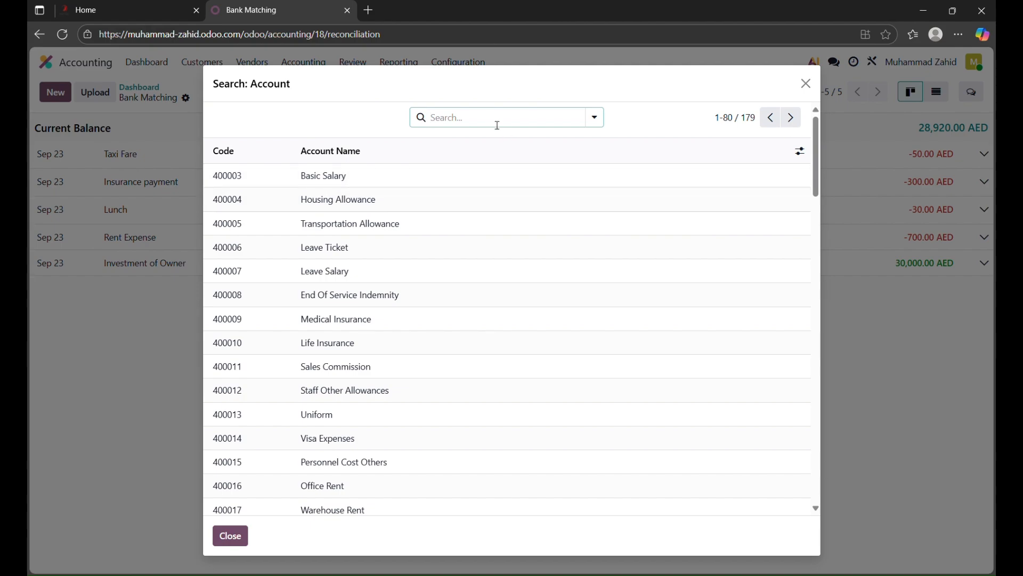
text(e)
key(BackSpace)
text(ent)
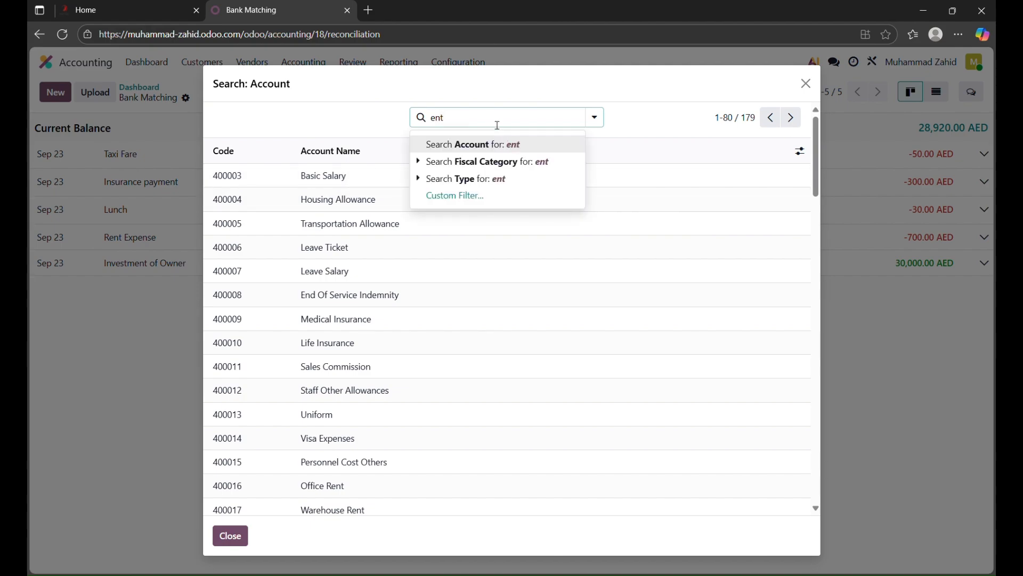
text(ert)
key(Return)
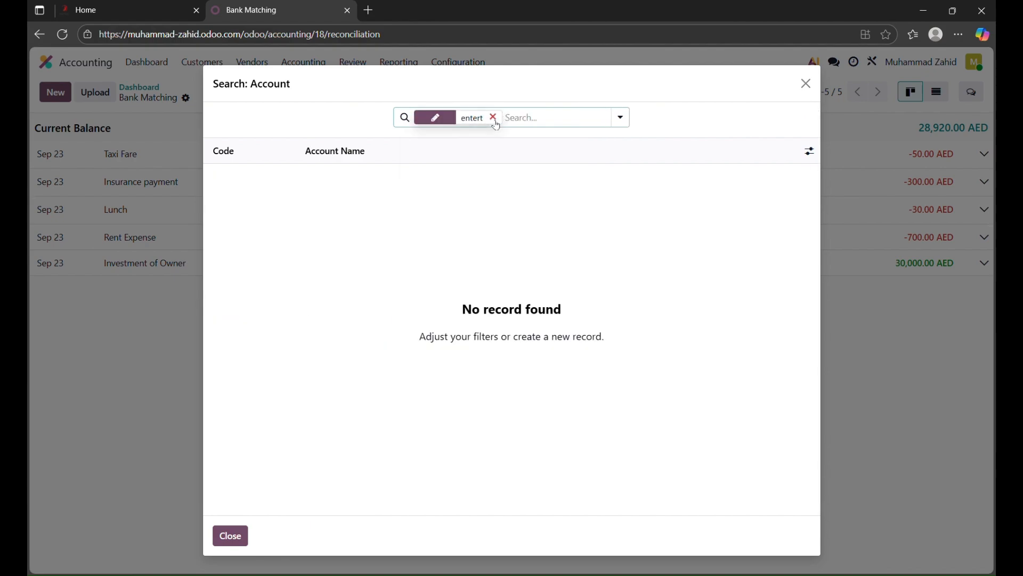
- Replace the account search with "kitch" and assign Kitchen and Buffet Expenses to the Lunch transaction
click(494, 117)
text(kitc)
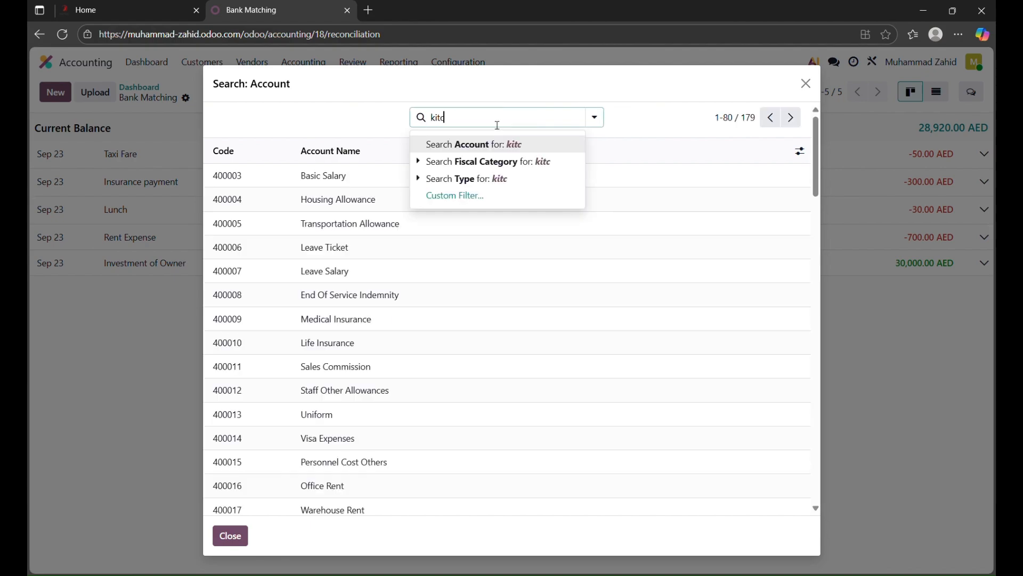
text(h)
key(Return)
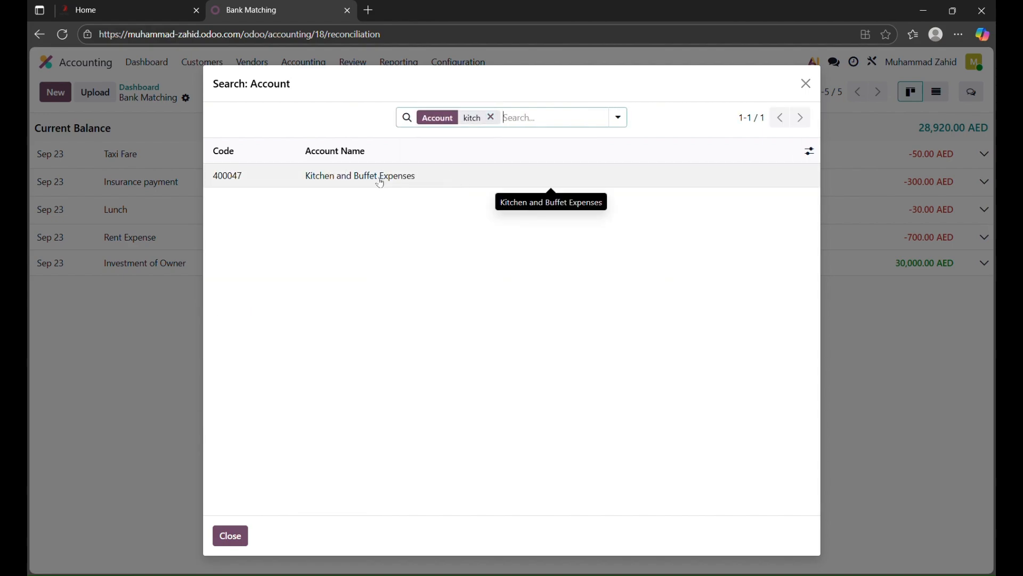
click(381, 184)
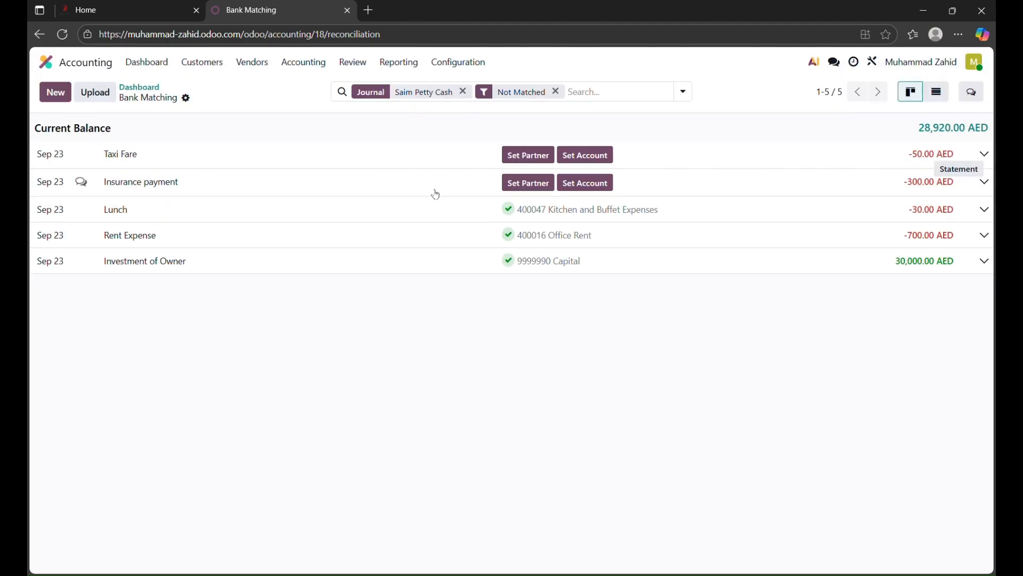
- Search the accounts for "insur" and assign the Insurance account to the Insurance payment transaction
click(225, 189)
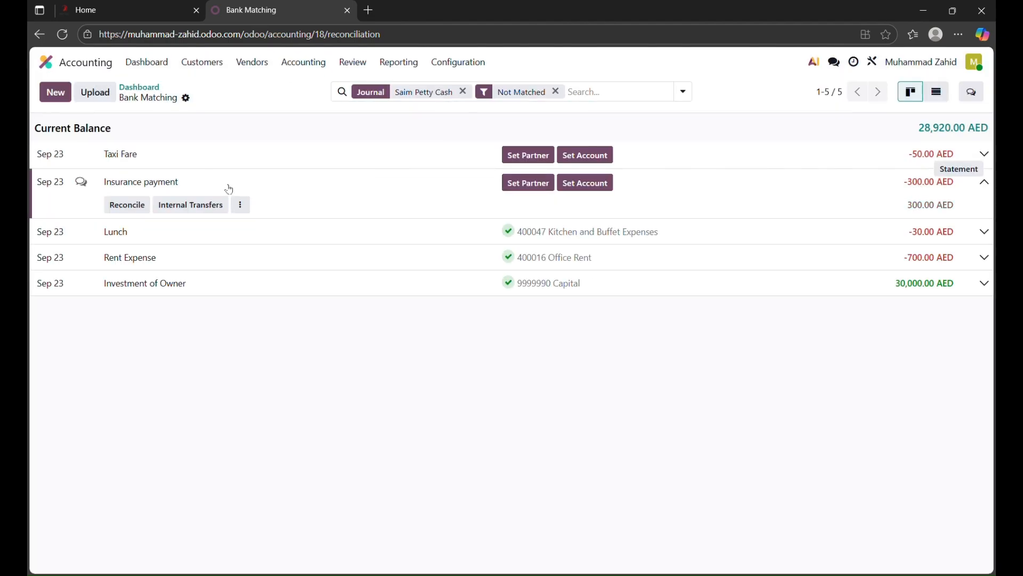
click(586, 183)
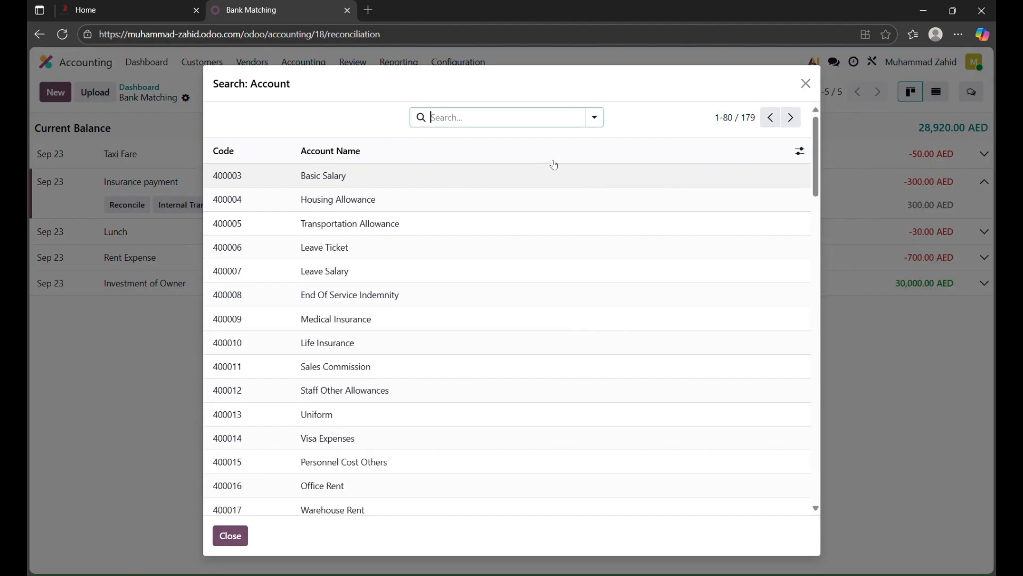
text(insur)
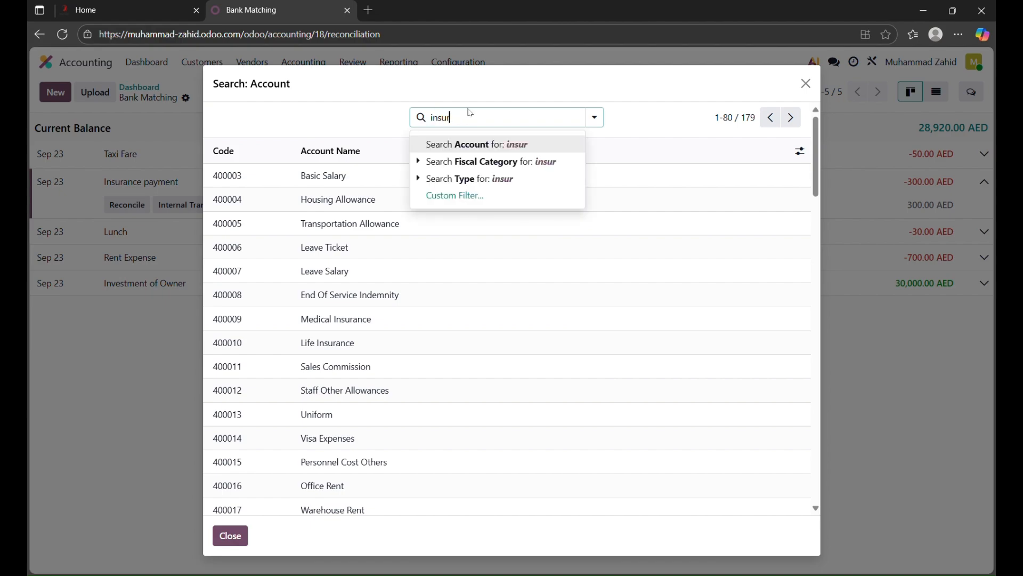
key(Return)
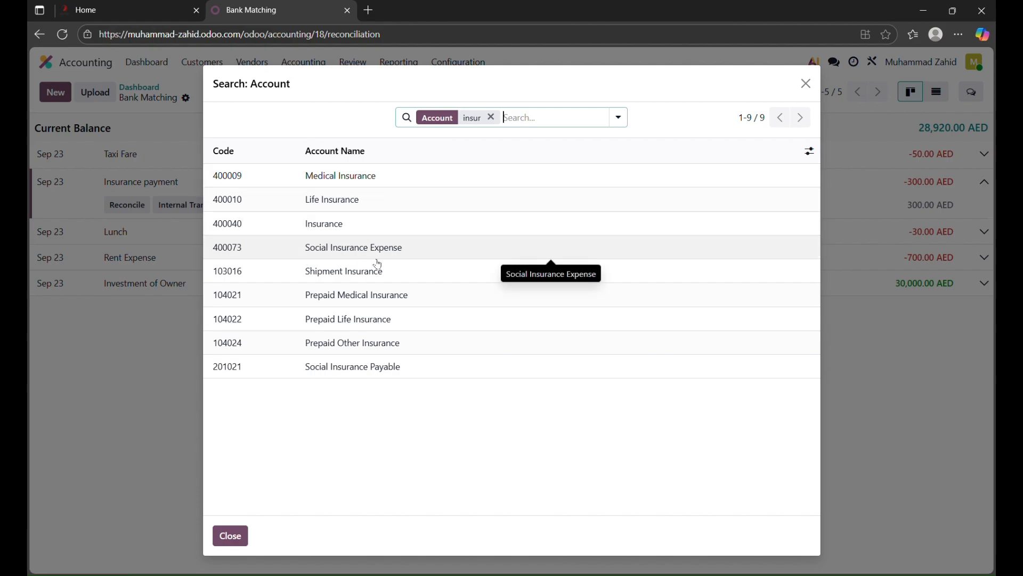
click(327, 225)
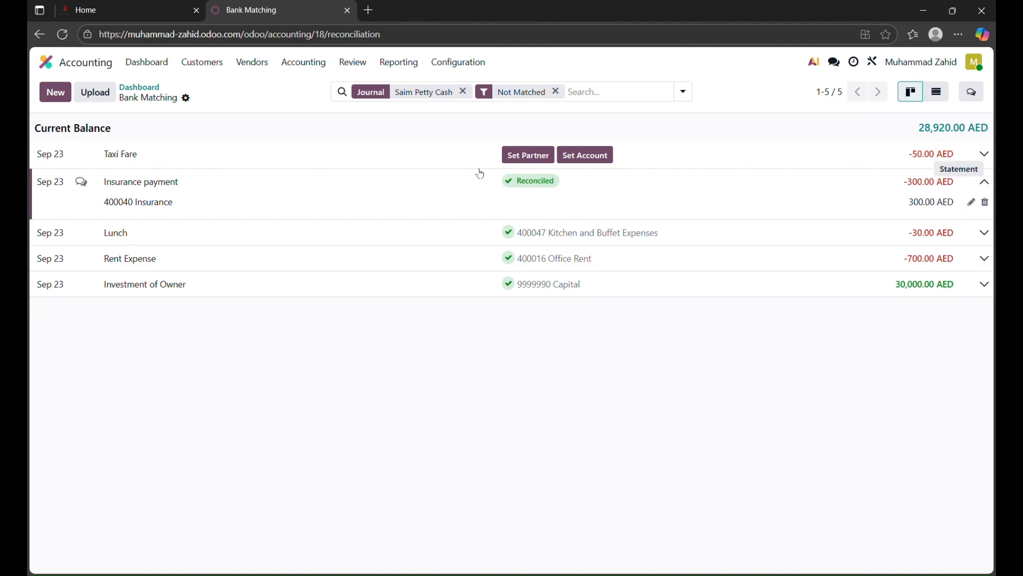
- Open the account selection for the Taxi Fare transaction and search the accounts for "conve"
click(287, 151)
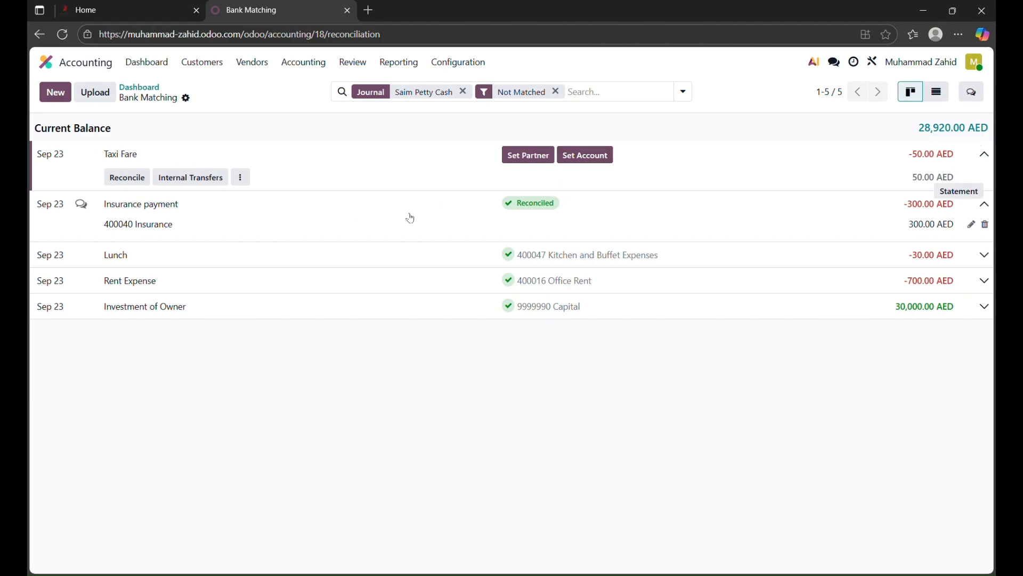
click(509, 254)
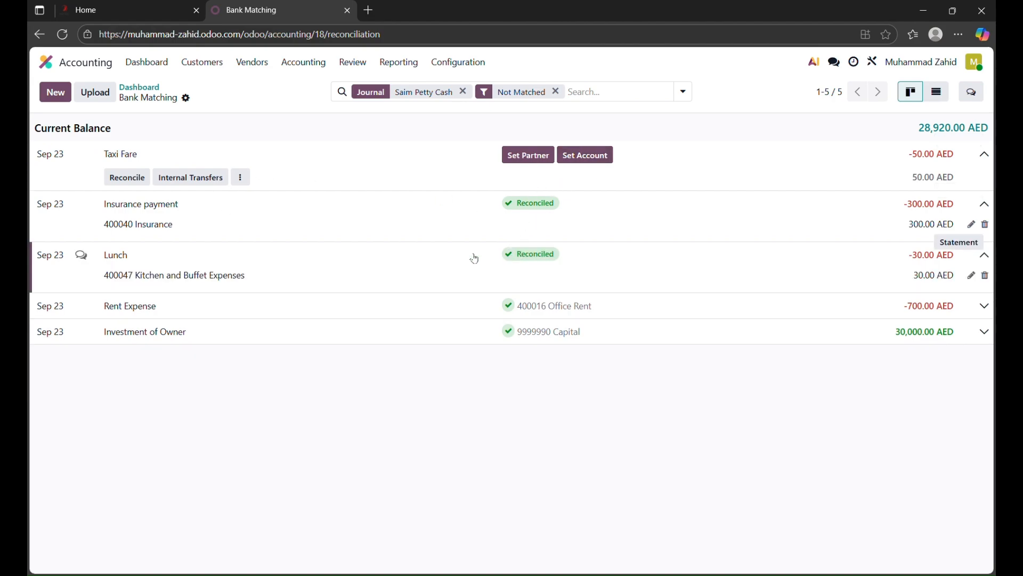
click(585, 155)
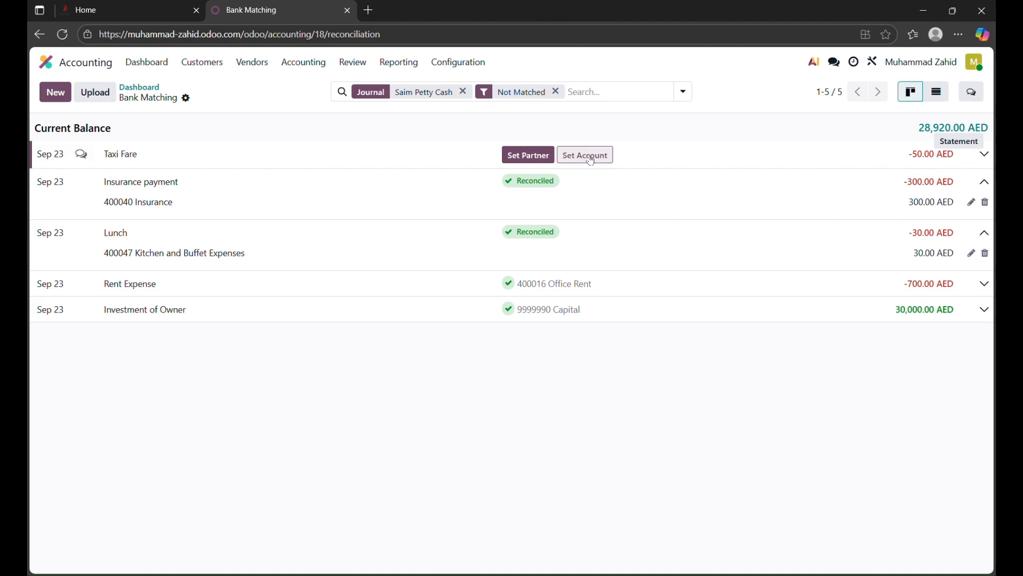
text(conve)
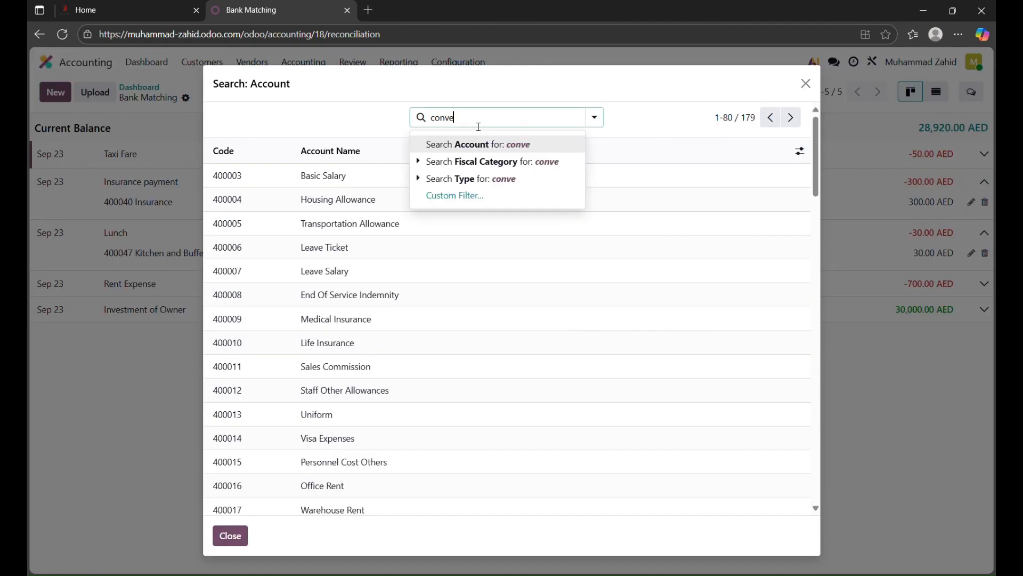
key(Return)
- Replace the account search with "trans" and assign the Transportation Allowance account to the Taxi Fare transaction
key(BackSpace)
text(trans)
key(Return)
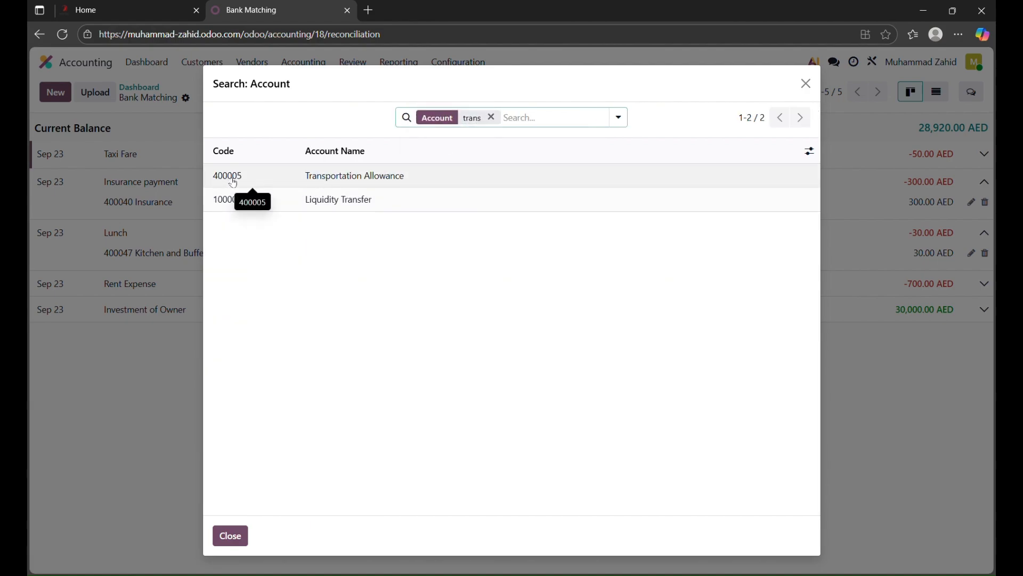
click(361, 181)
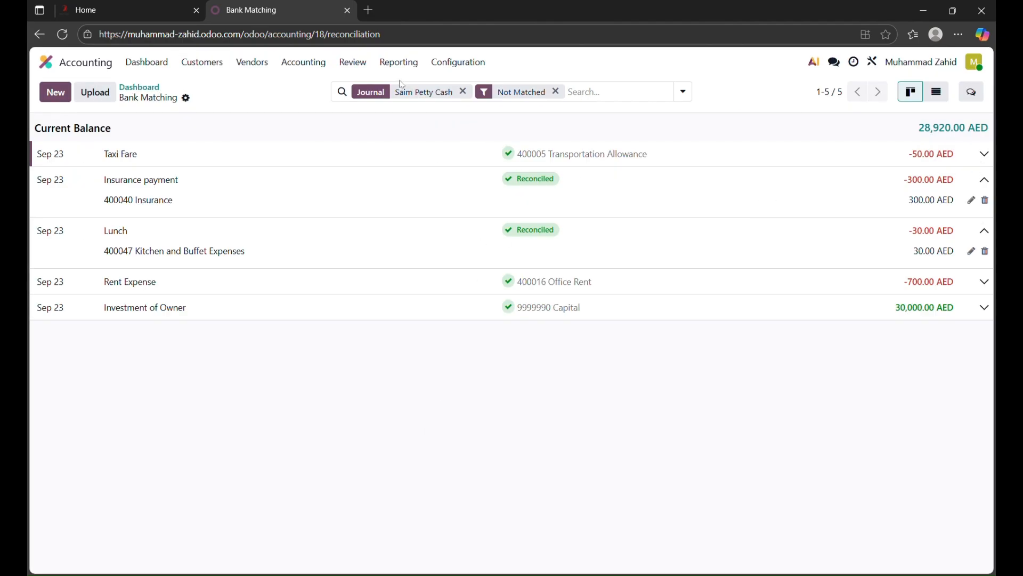
- Remove the Not Matched filter from Bank Matching, keeping the filter on the holder's petty cash journal
click(670, 97)
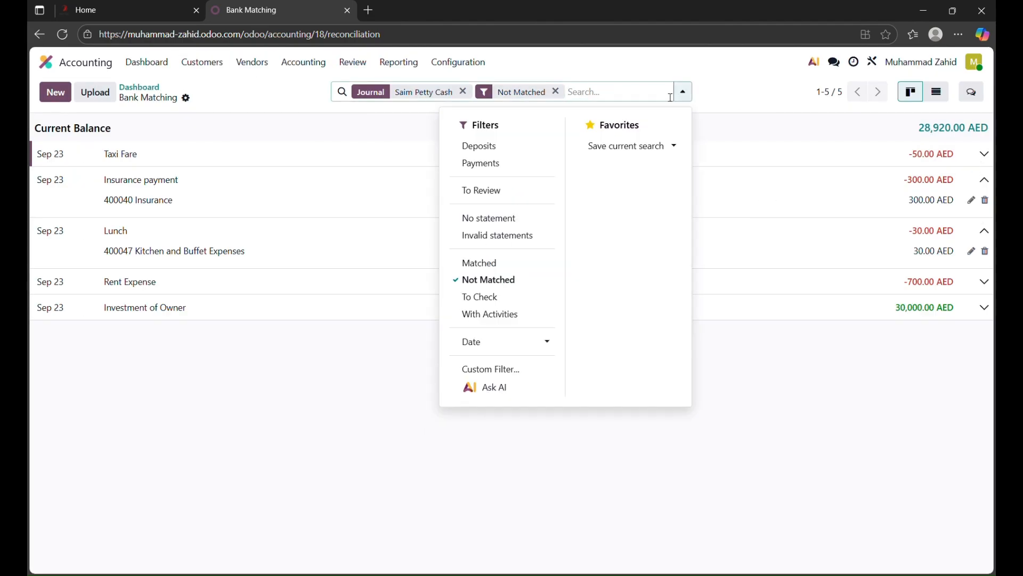
click(329, 171)
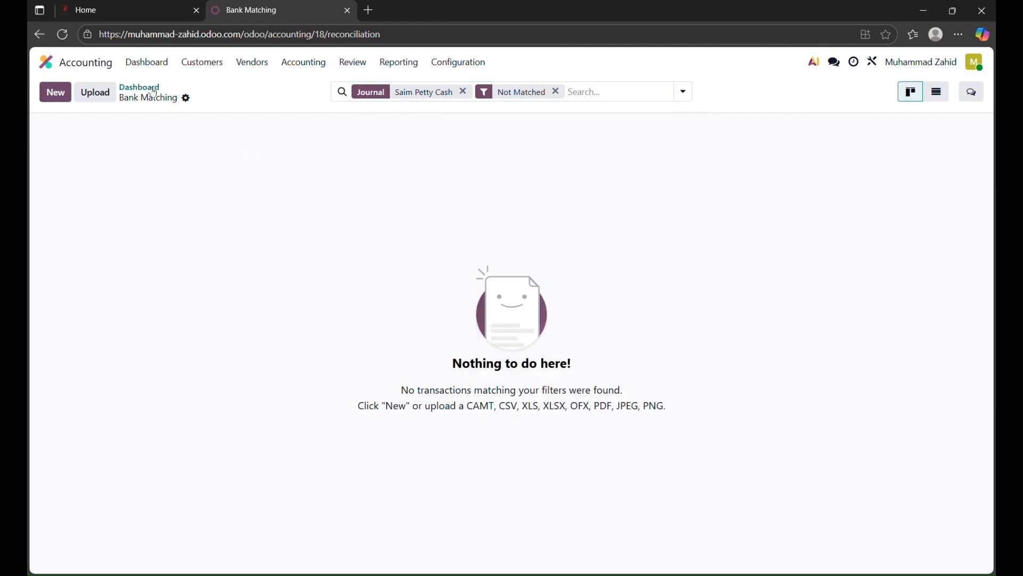
click(597, 101)
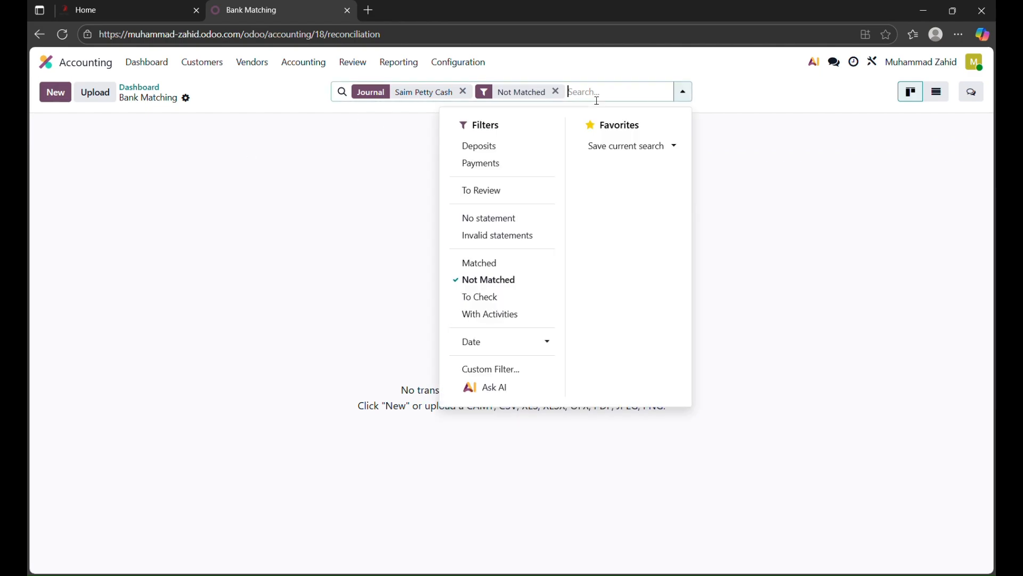
click(361, 171)
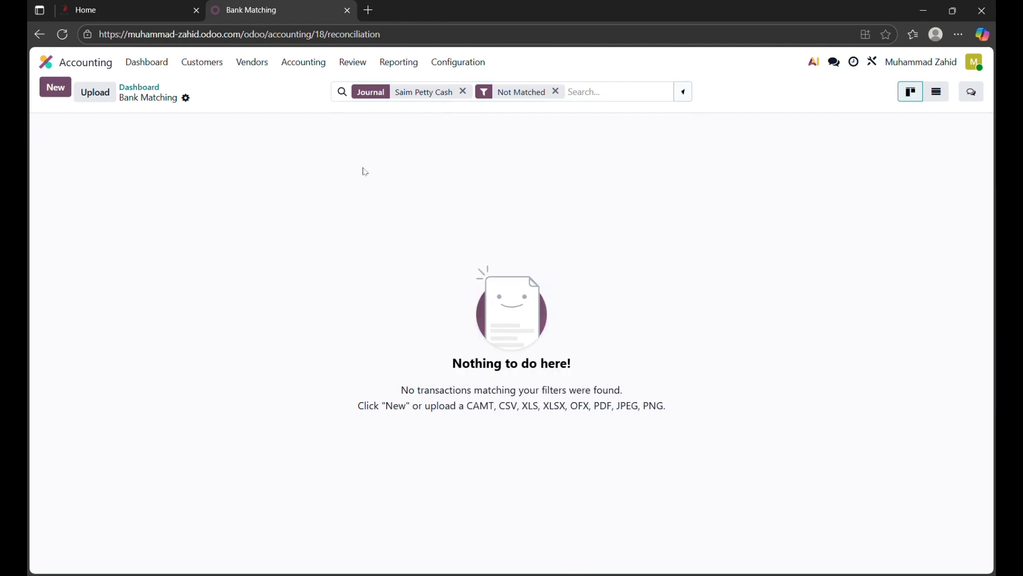
click(558, 93)
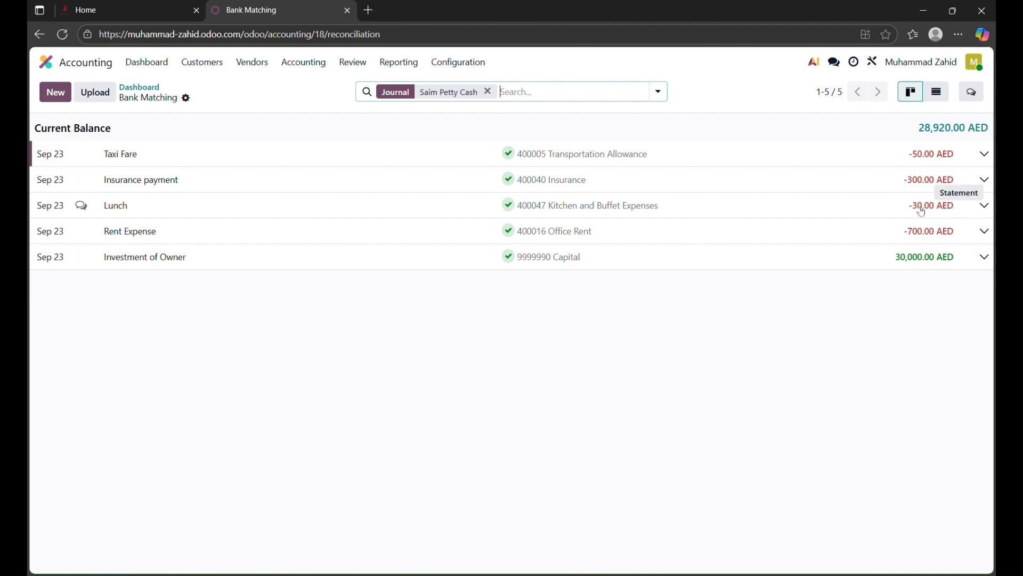
- Return to the accounting dashboard and open the General Ledger report
click(138, 94)
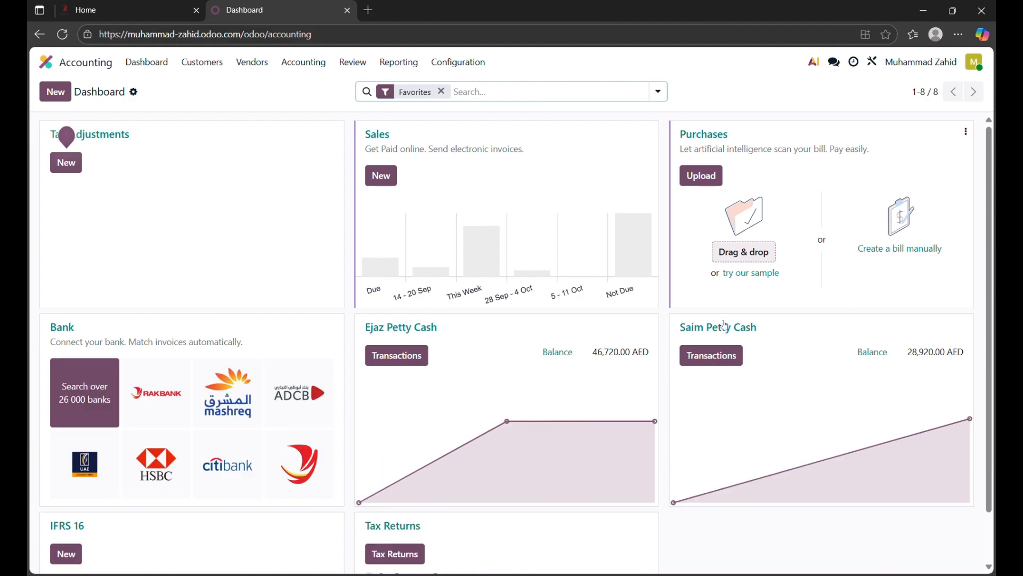
click(396, 65)
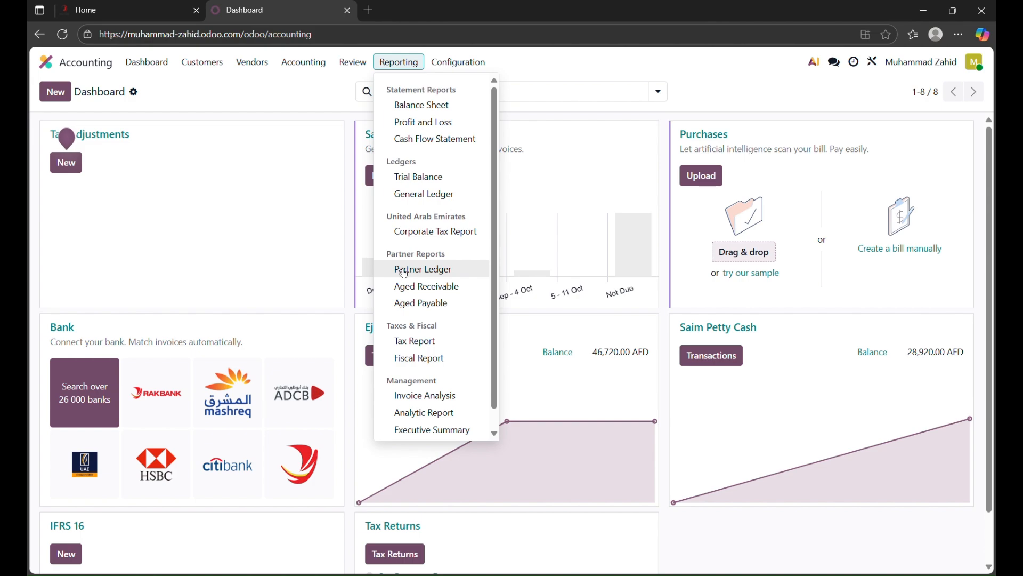
click(422, 195)
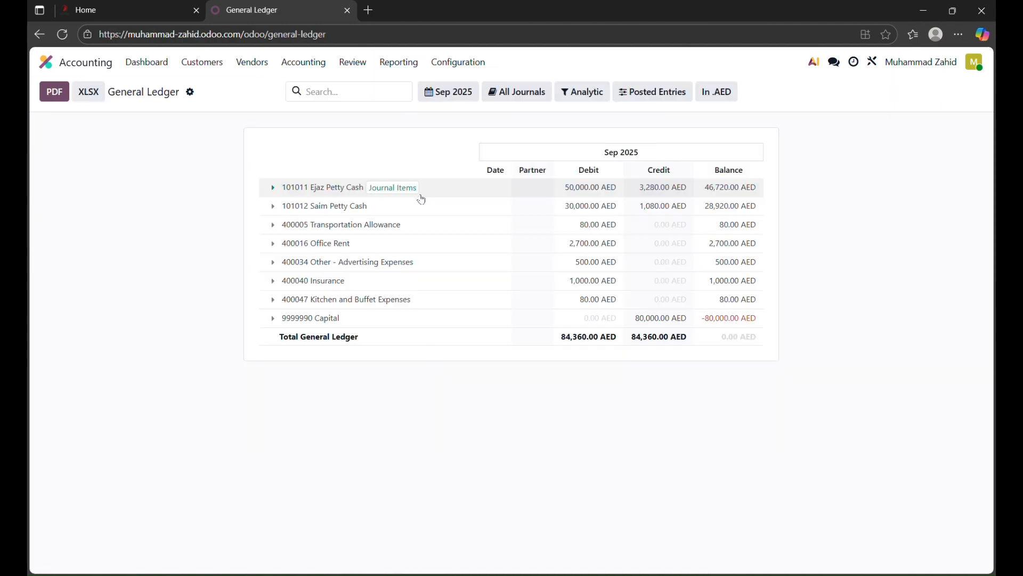
- Search the General Ledger for the new holder's petty cash account and examine its funding and expense entries
click(346, 101)
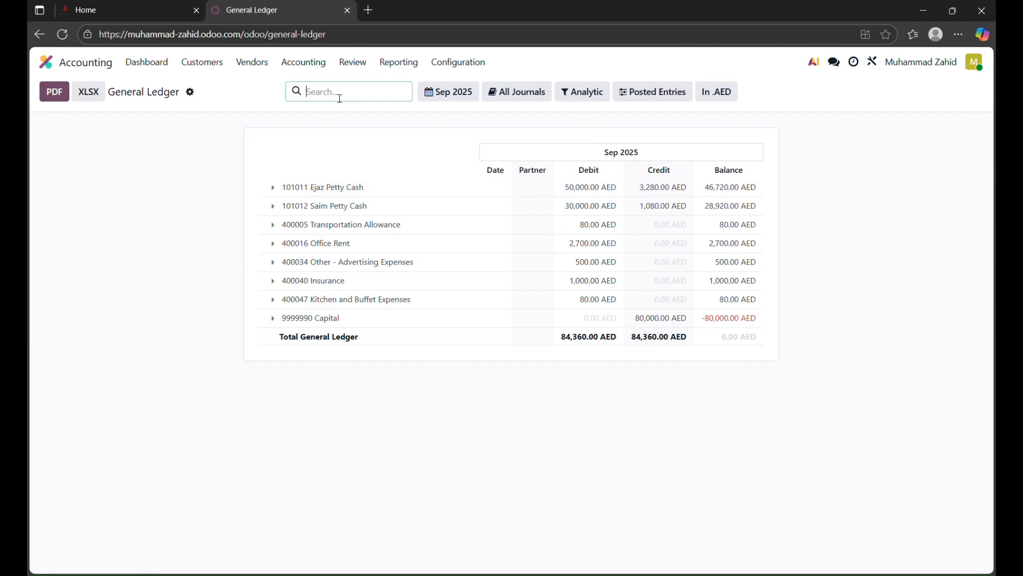
text(Saim)
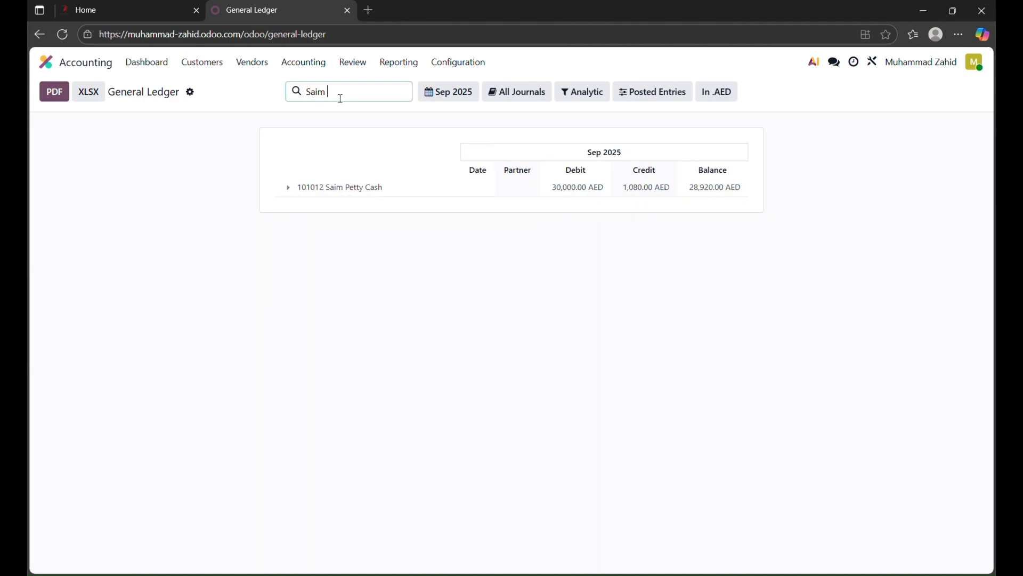
click(368, 189)
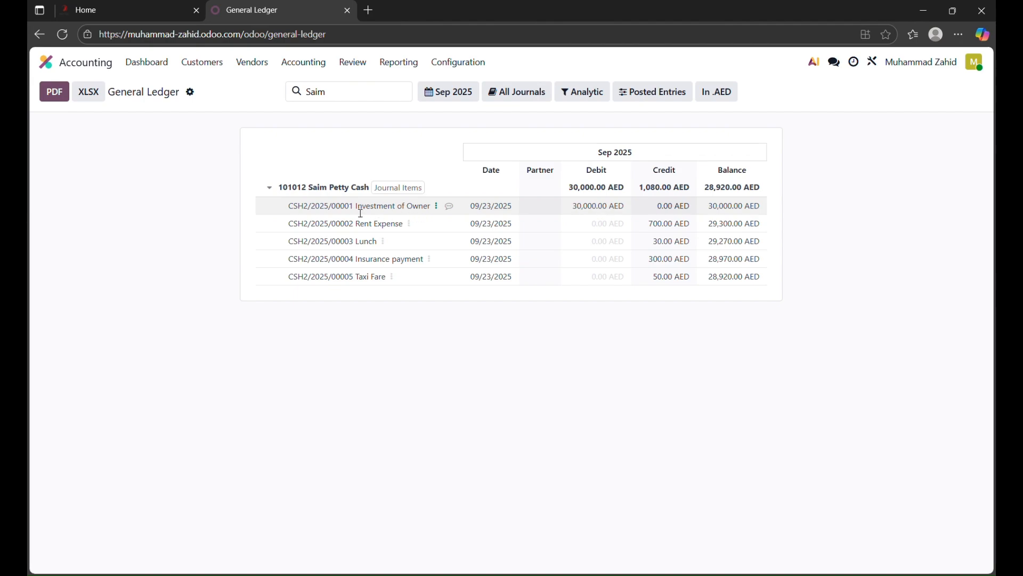
drag(356, 208, 430, 207)
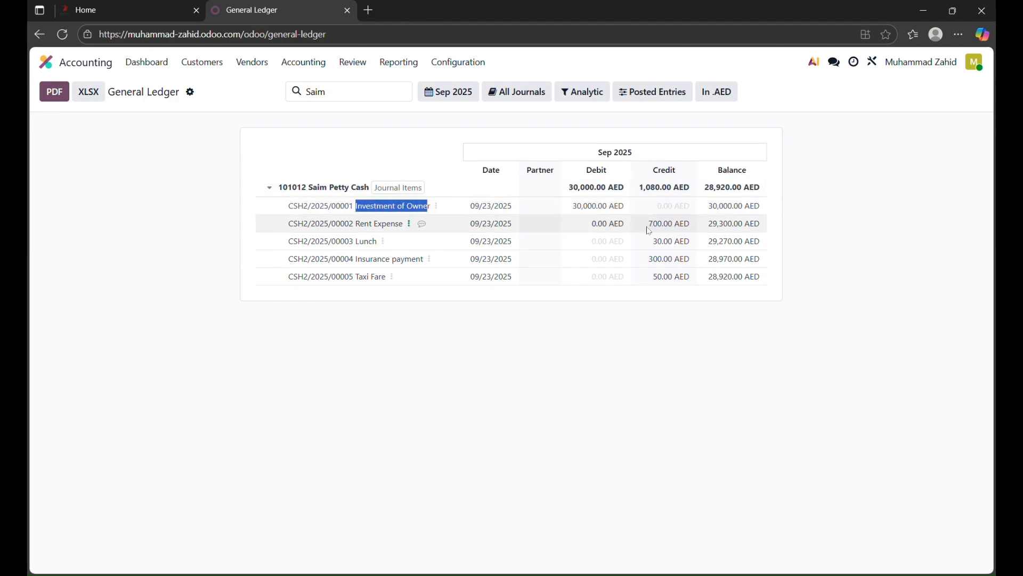
drag(650, 224, 677, 283)
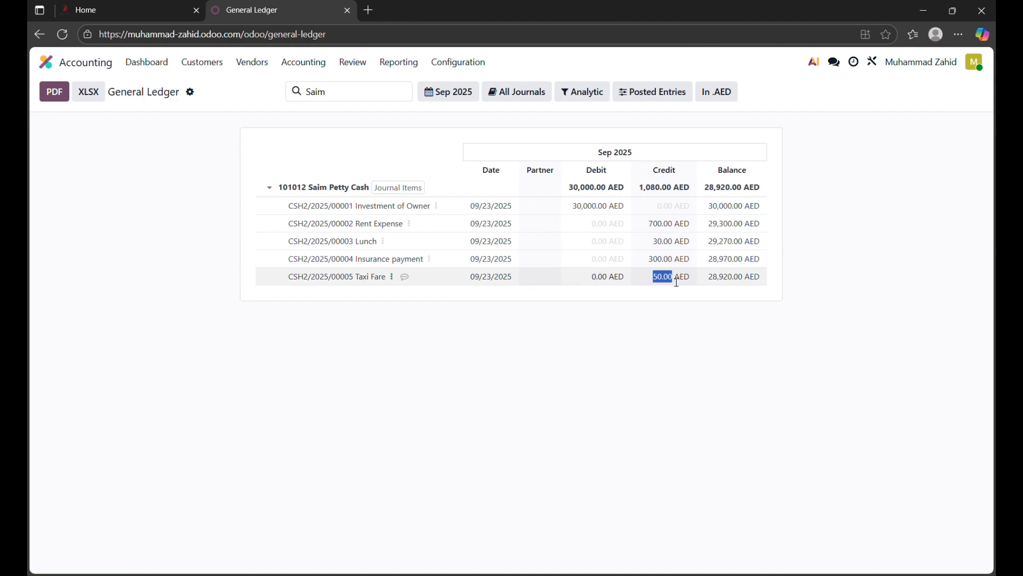
click(629, 351)
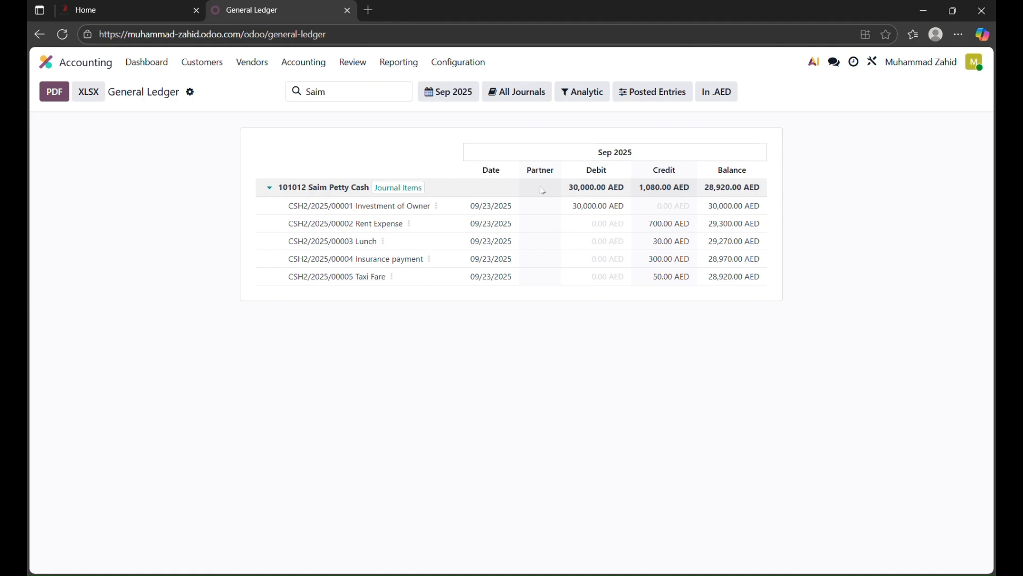
click(332, 190)
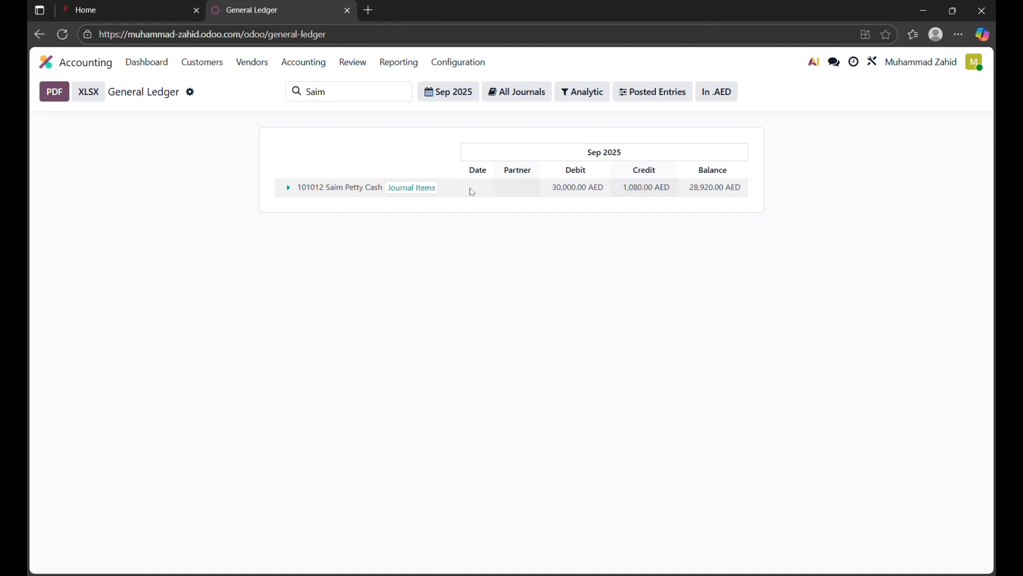
click(360, 191)
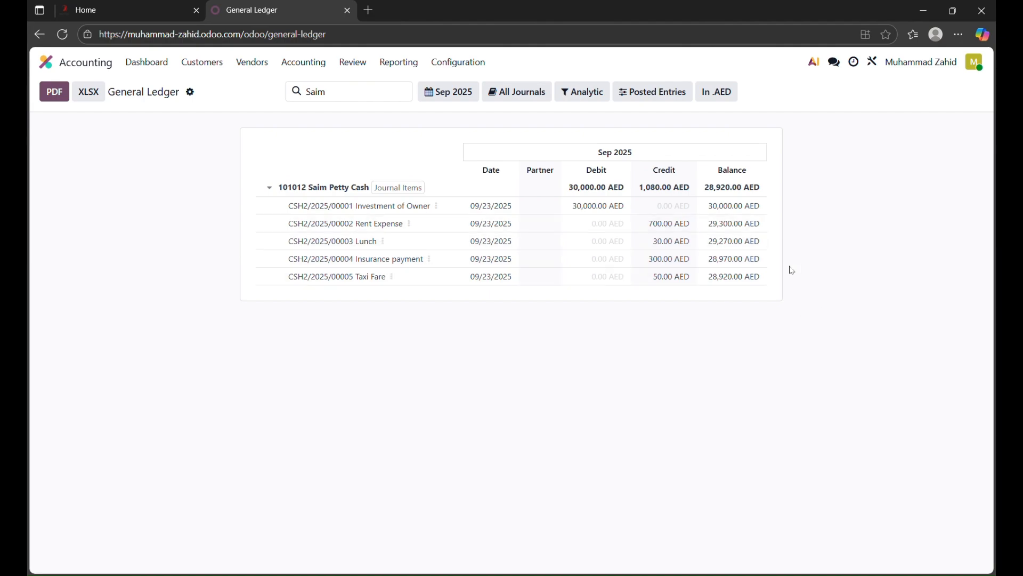
- Clear the ledger search and collapse the new holder's petty cash account
click(342, 101)
key(BackSpace)
key(BackSpace)
key(BackSpace)
key(BackSpace)
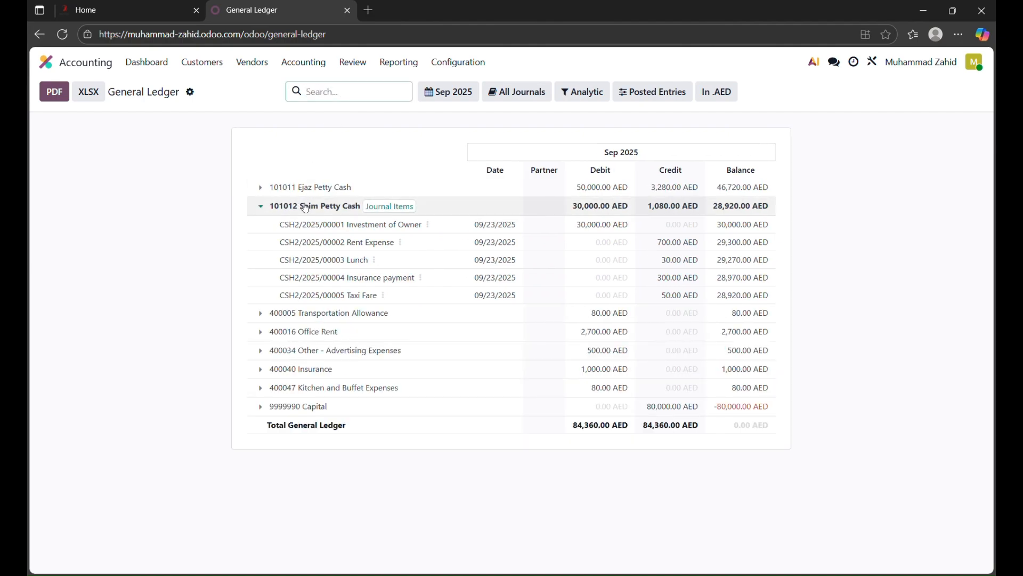
click(306, 207)
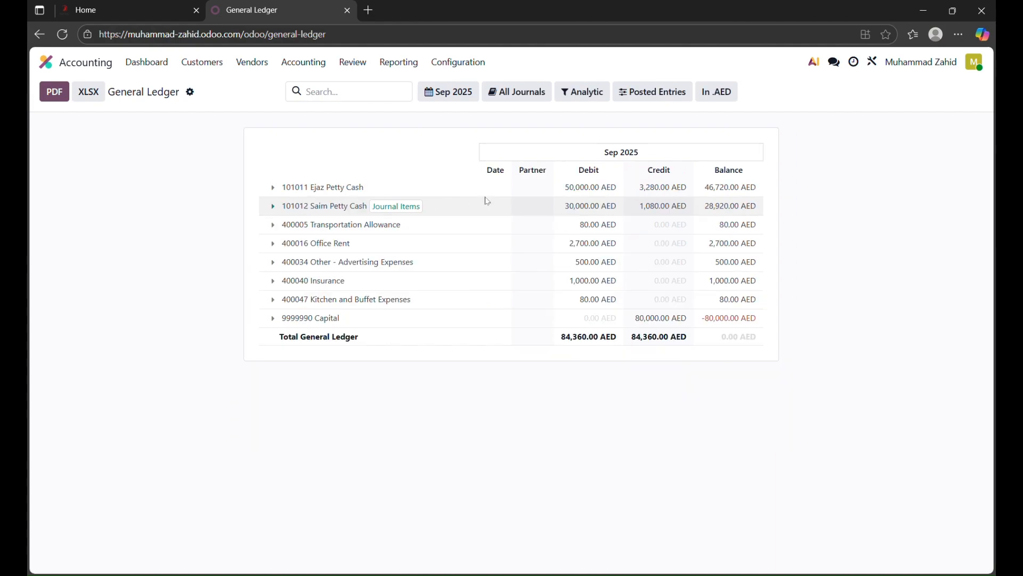
- Search the General Ledger for "office ren" and examine the entries of the Office Rent account
click(334, 97)
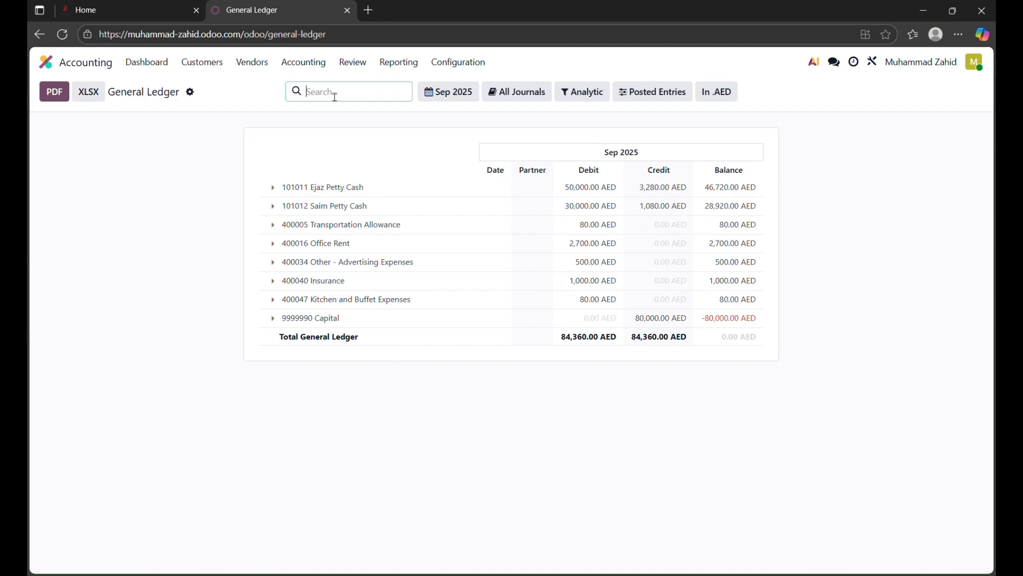
text(office ren)
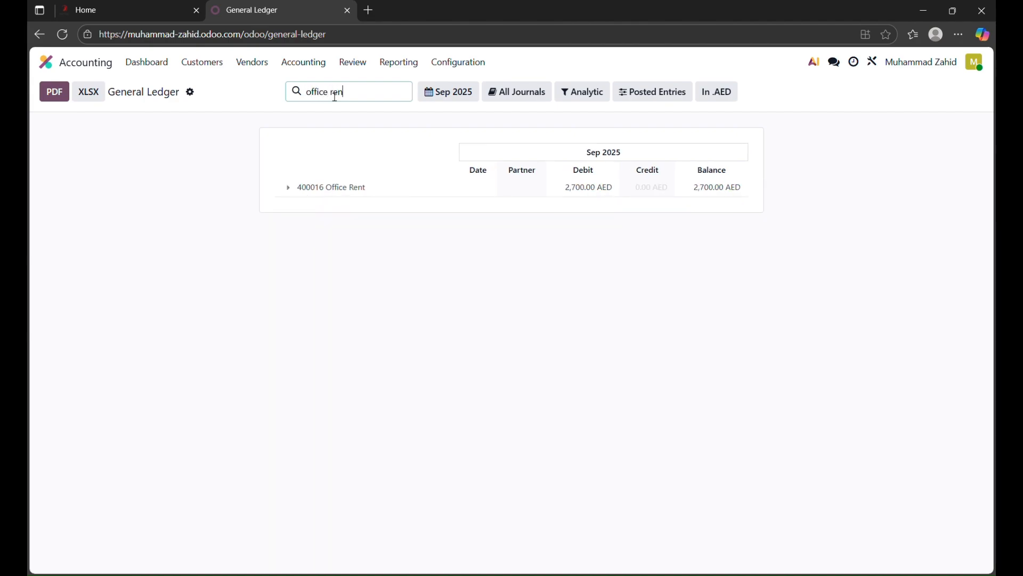
click(317, 195)
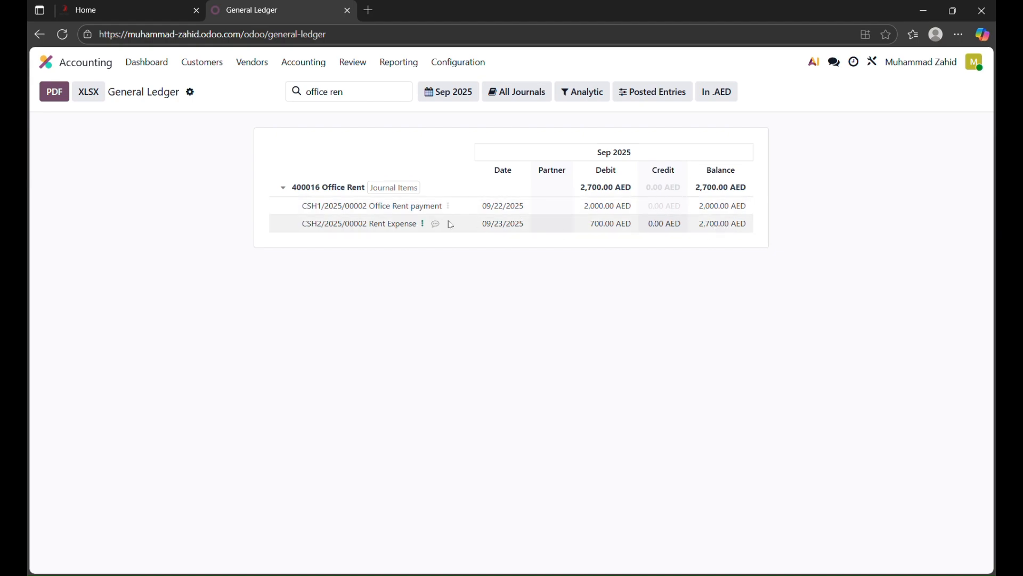
click(336, 190)
- Replace the ledger search with "transport" and examine the entries of the Transportation Allowance account
click(359, 102)
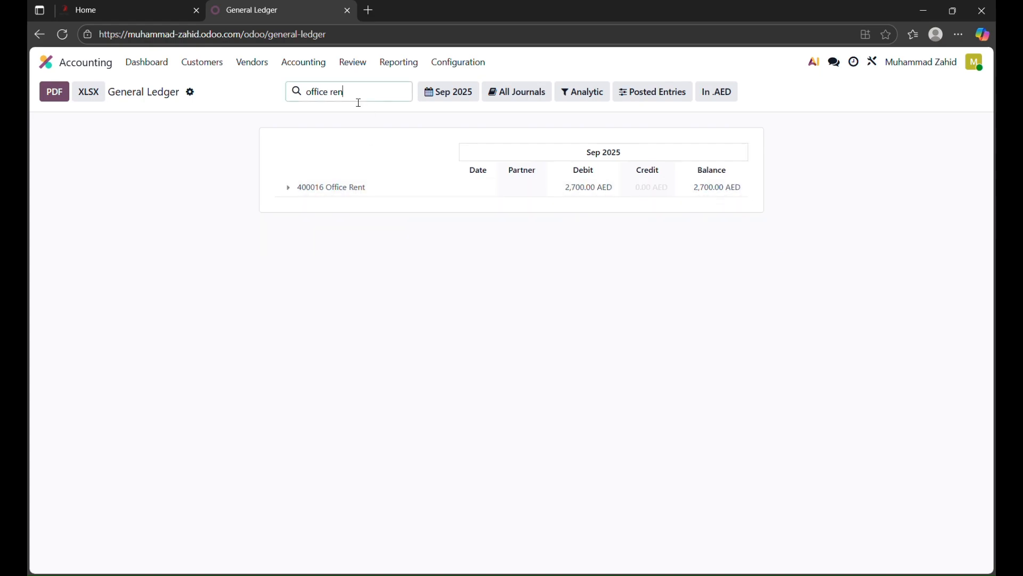
key(BackSpace)
key(BackSpace)
key(BackSpace)
key(BackSpace)
key(BackSpace)
key(BackSpace)
key(BackSpace)
key(BackSpace)
key(BackSpace)
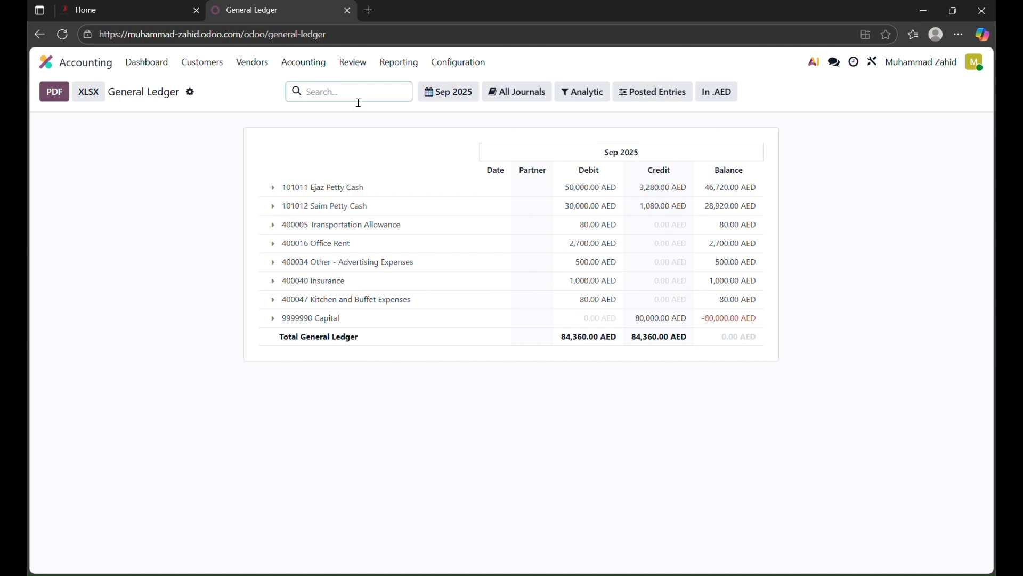
text(transpor)
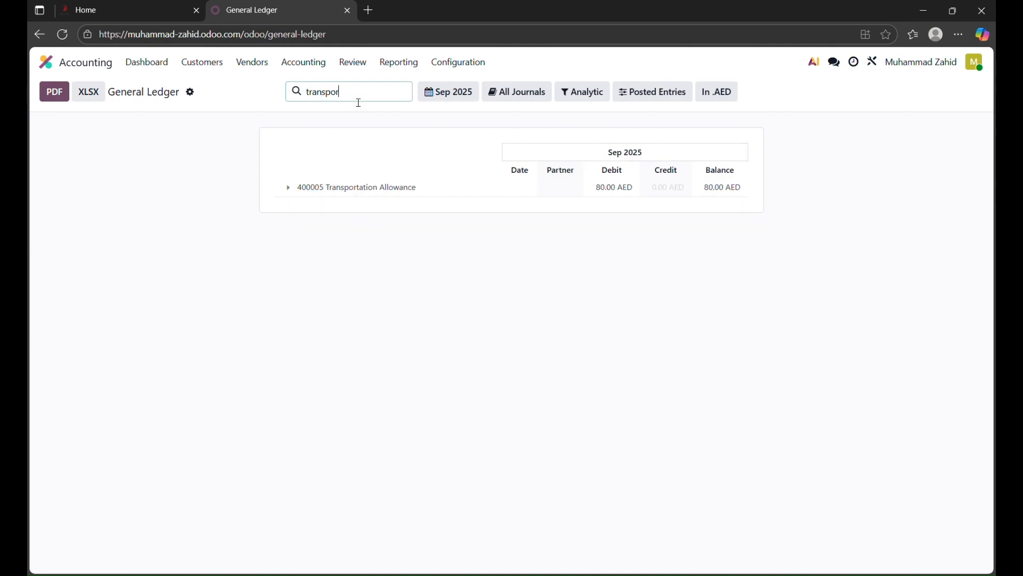
text(t)
click(351, 190)
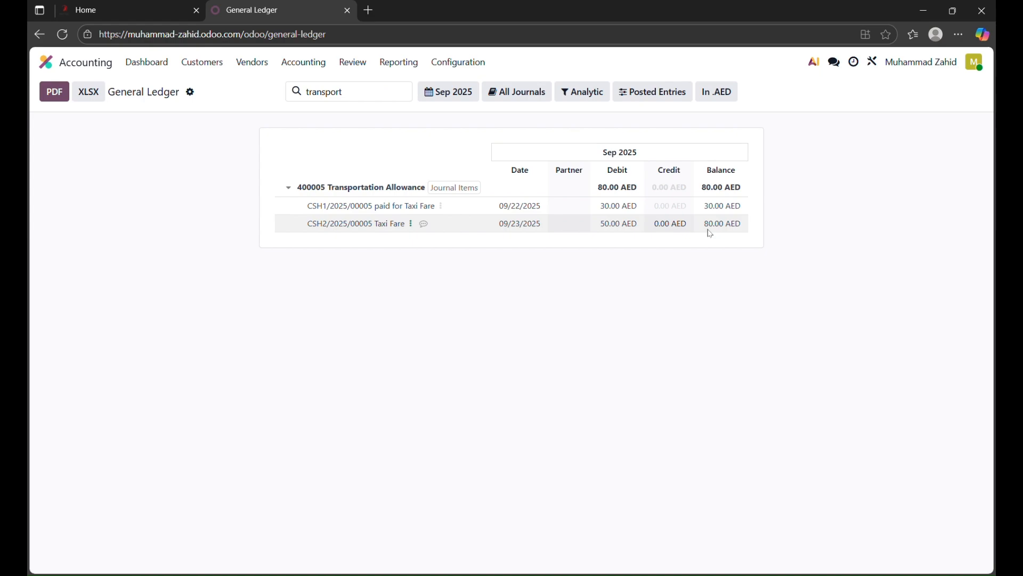
click(343, 187)
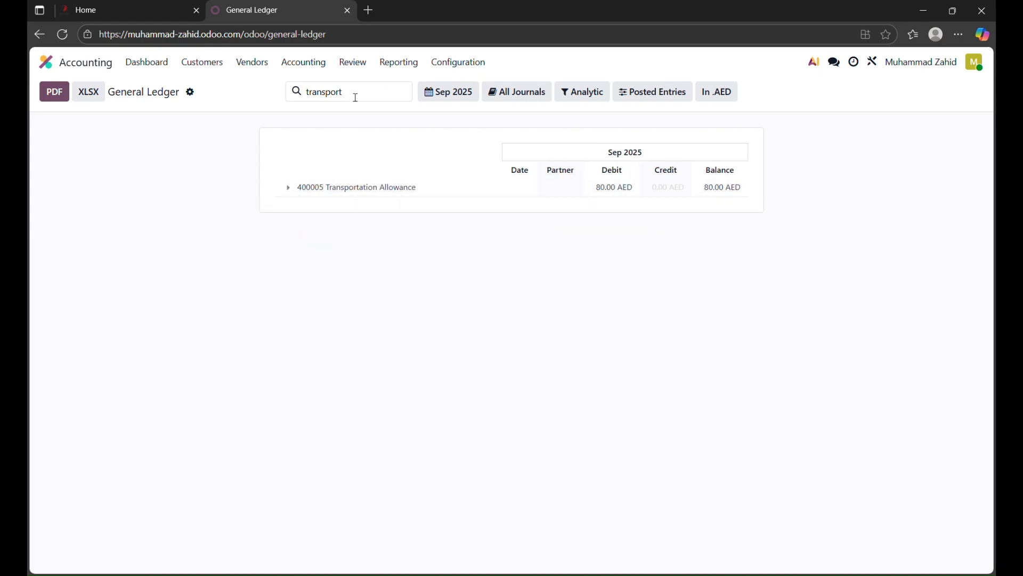
- Replace the ledger search with "insurance" and examine the entries of the Insurance account
click(356, 98)
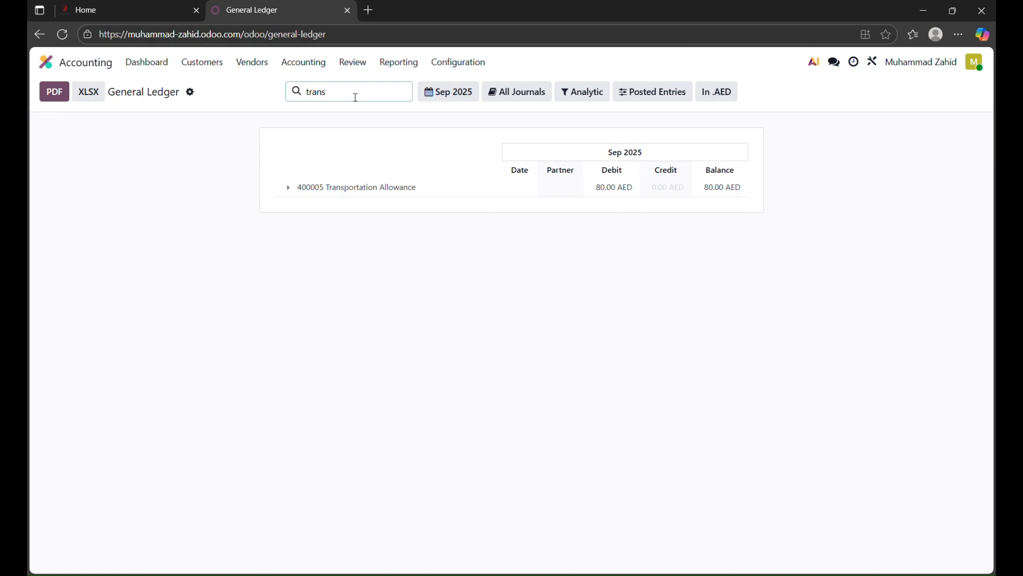
key(BackSpace)
key(BackSpace)
key(BackSpace)
key(BackSpace)
key(BackSpace)
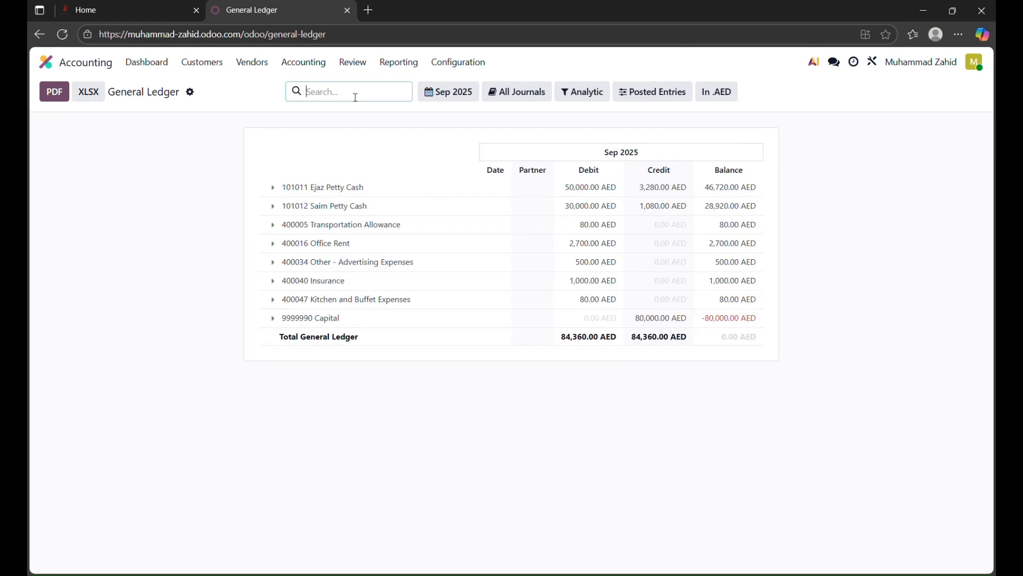
text(ins)
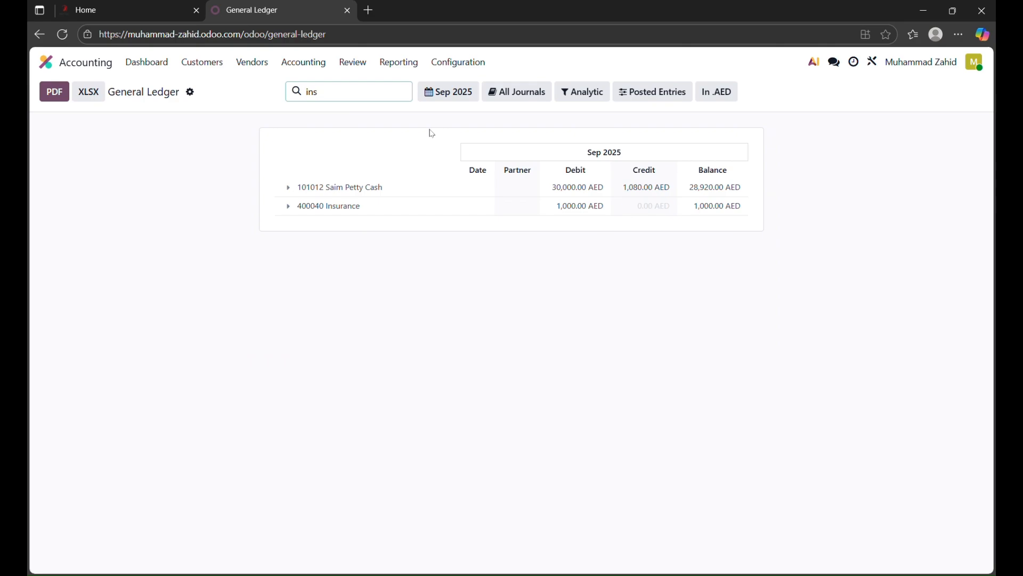
text(uran)
key(BackSpace)
key(BackSpace)
key(BackSpace)
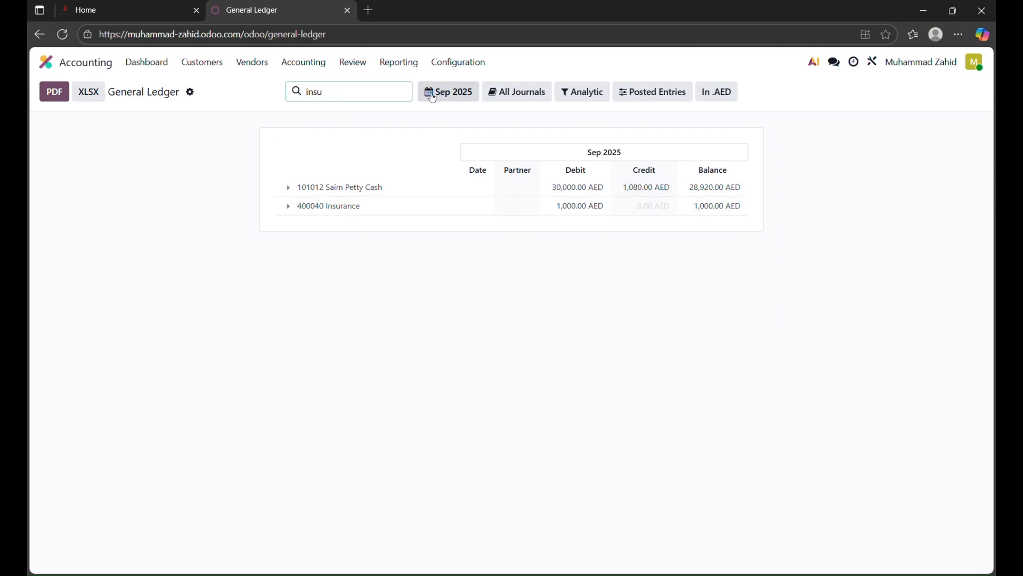
text(rance)
key(ctrl+a)
text(insurance)
click(319, 205)
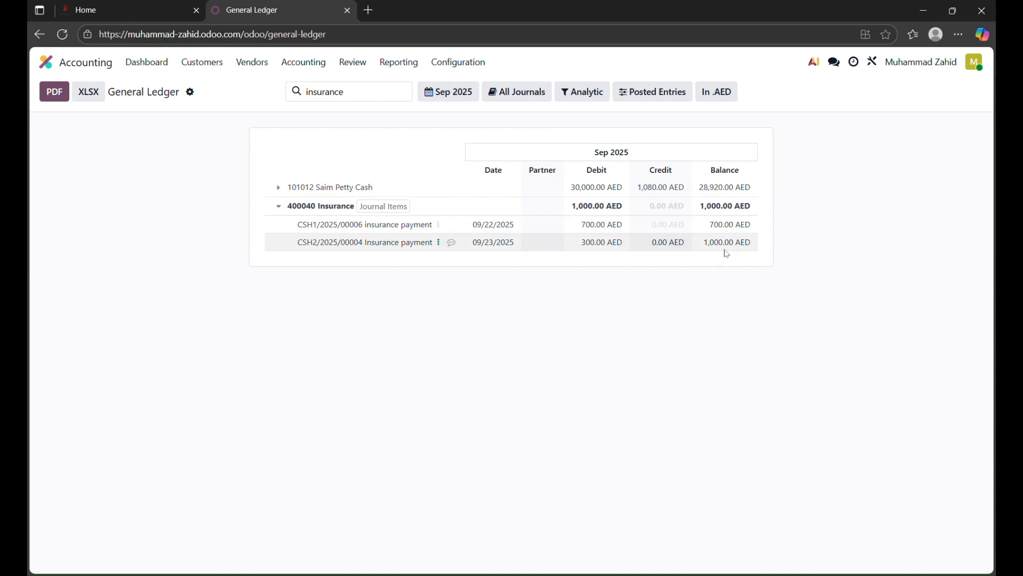
click(326, 208)
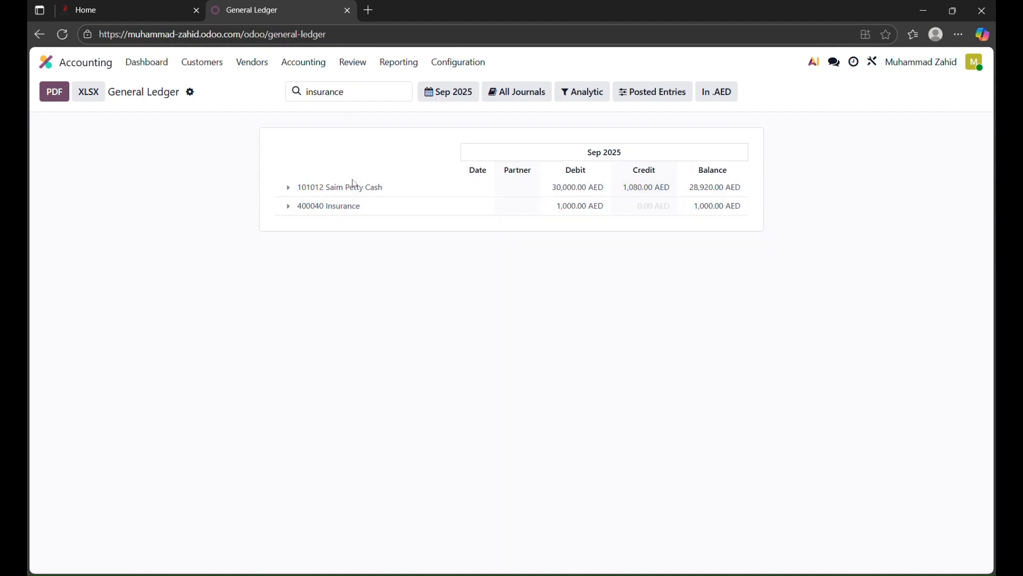
- Clear the "insurance" search to list all General Ledger accounts
click(364, 97)
key(BackSpace)
key(BackSpace)
key(BackSpace)
key(BackSpace)
key(BackSpace)
key(BackSpace)
key(BackSpace)
key(BackSpace)
key(BackSpace)
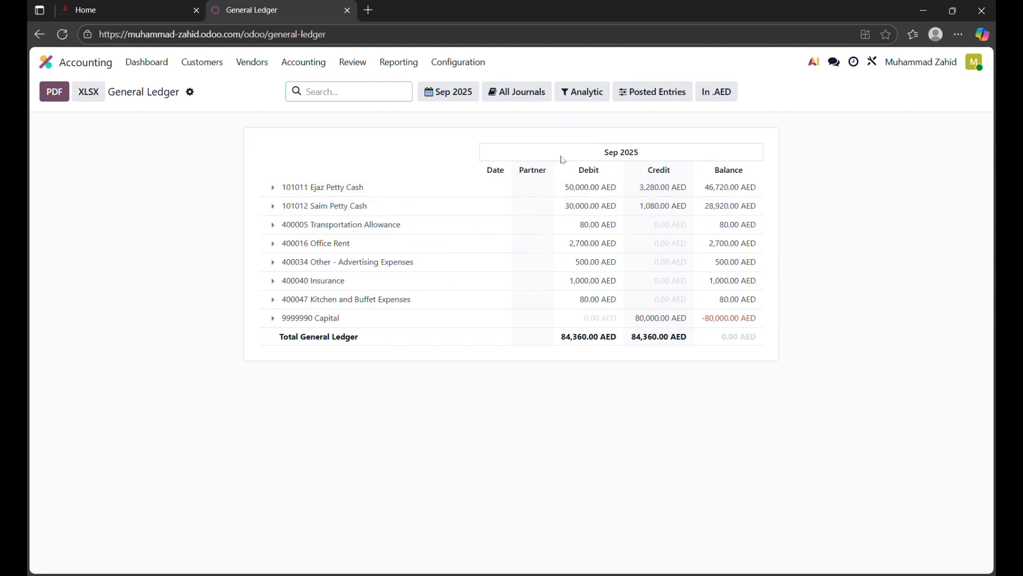
- View the journal entry of the 09/22/2025 taxi fare under Transportation Allowance, and return to the collapsed ledger
click(333, 229)
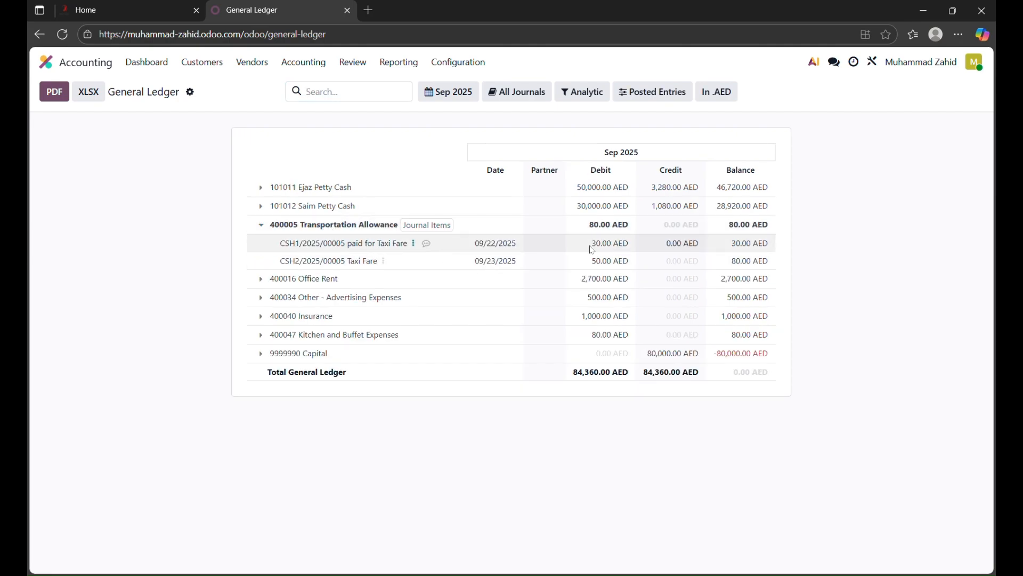
click(415, 245)
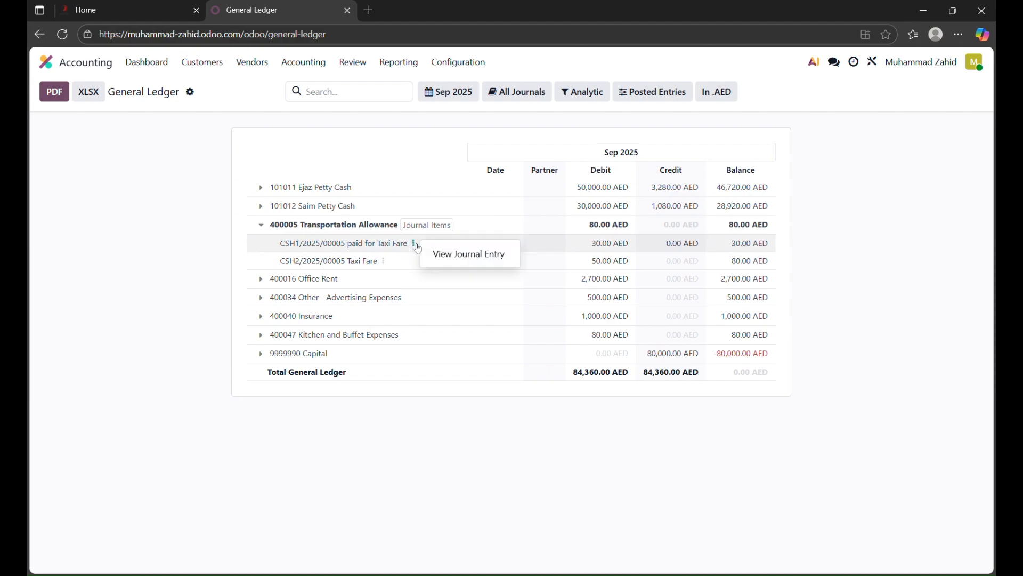
click(479, 254)
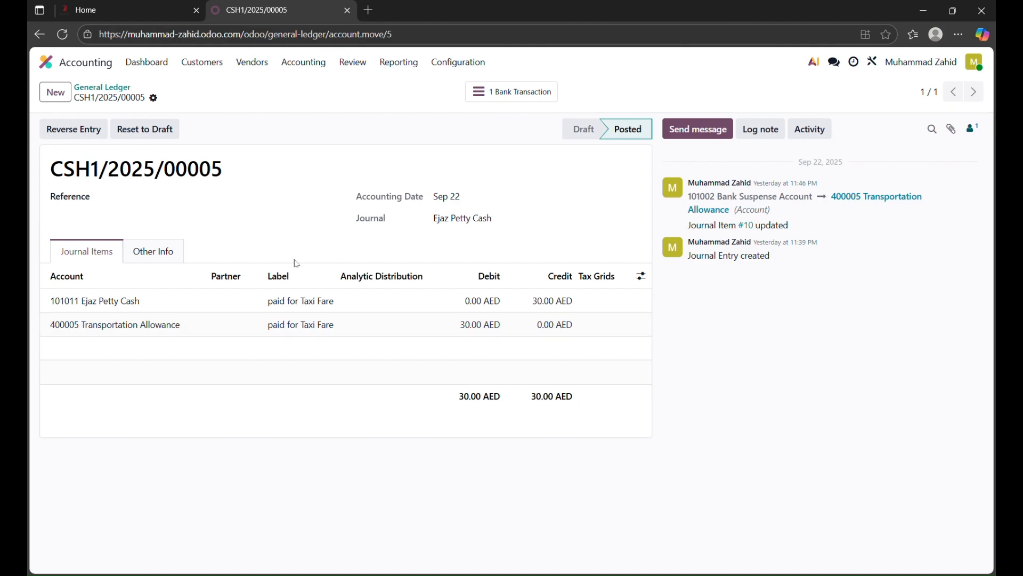
click(119, 91)
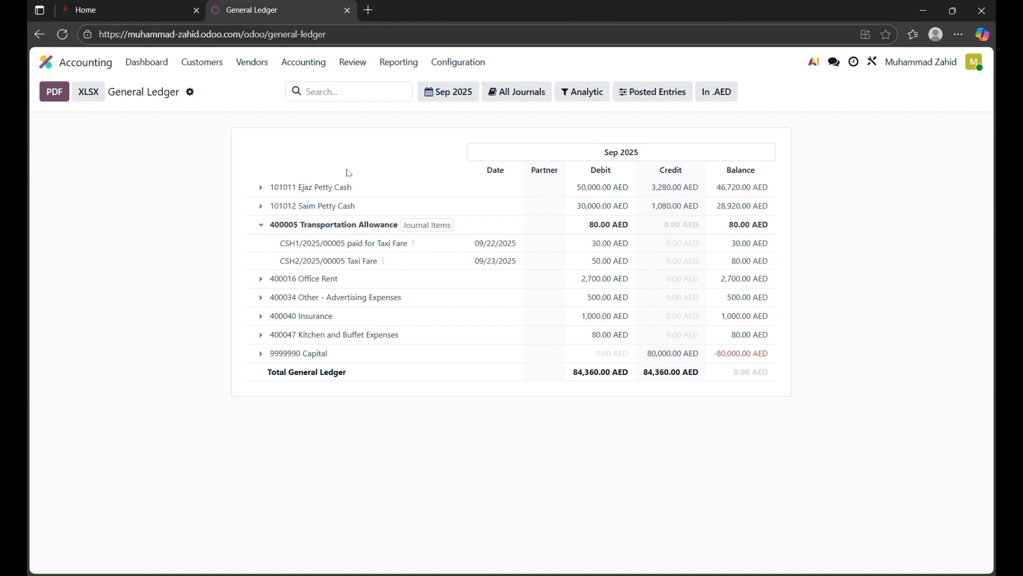
click(312, 232)
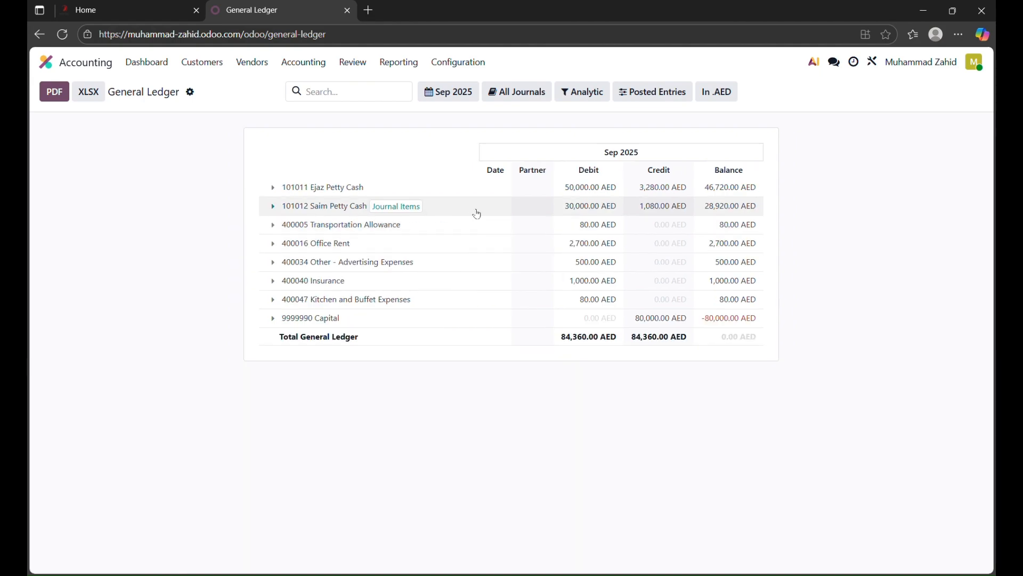
- Search the Chart of Accounts for the new holder's petty cash account by first name, and clear the search
click(458, 63)
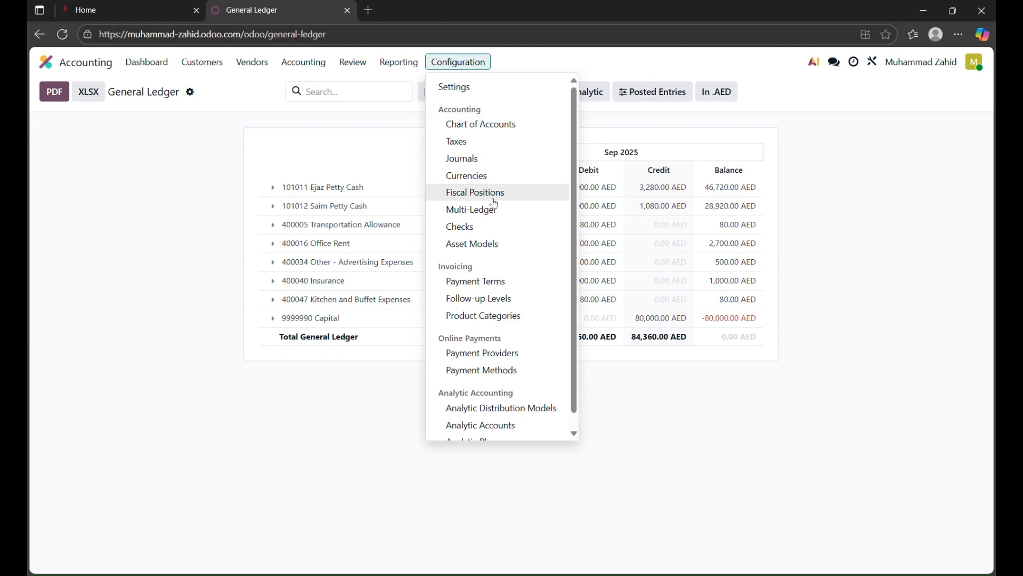
click(475, 127)
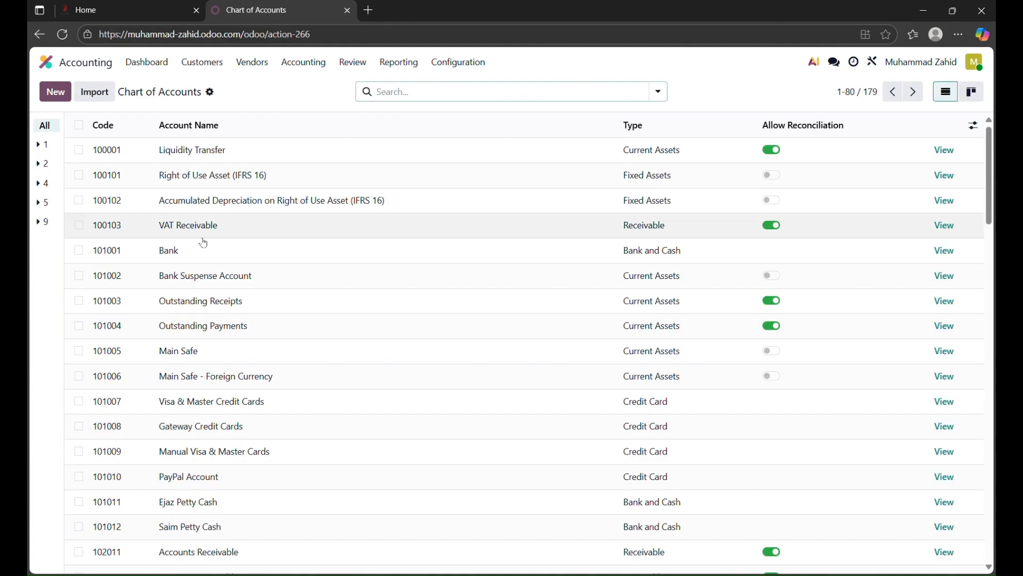
click(425, 92)
text(sa)
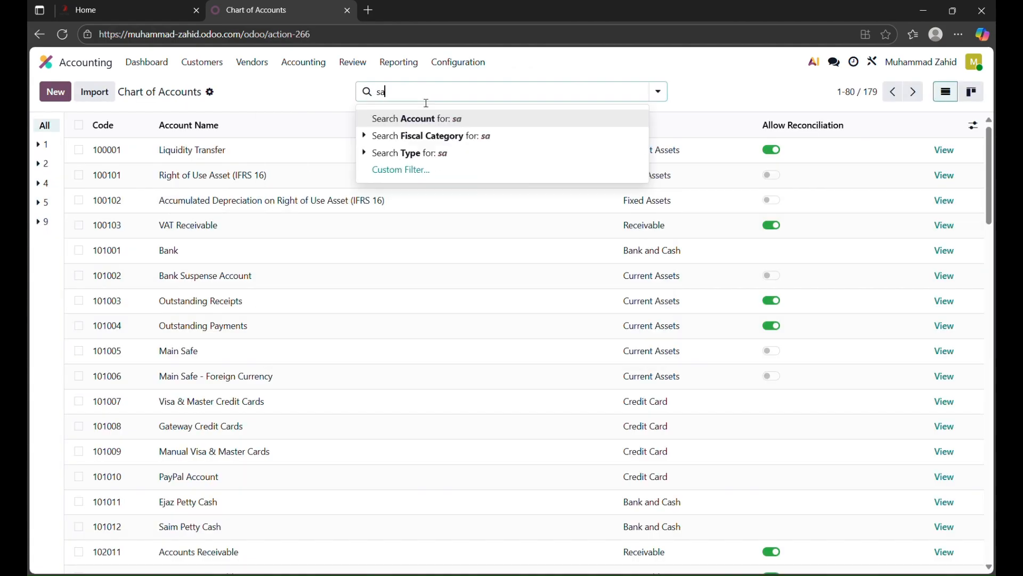
text(im)
key(Return)
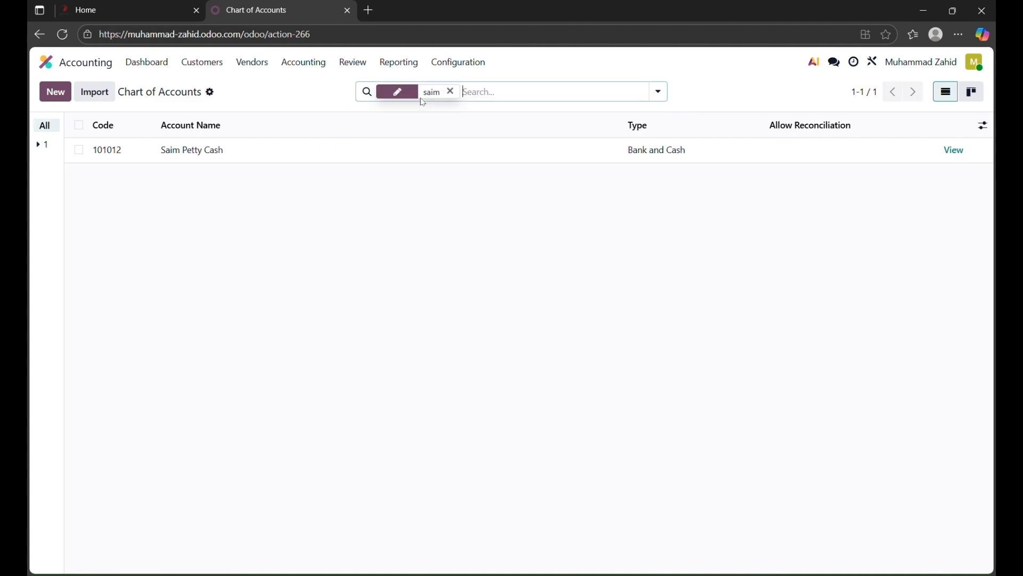
key(BackSpace)
- Review the Journals list and the new holder's petty cash transactions, and return to the accounting dashboard
click(457, 64)
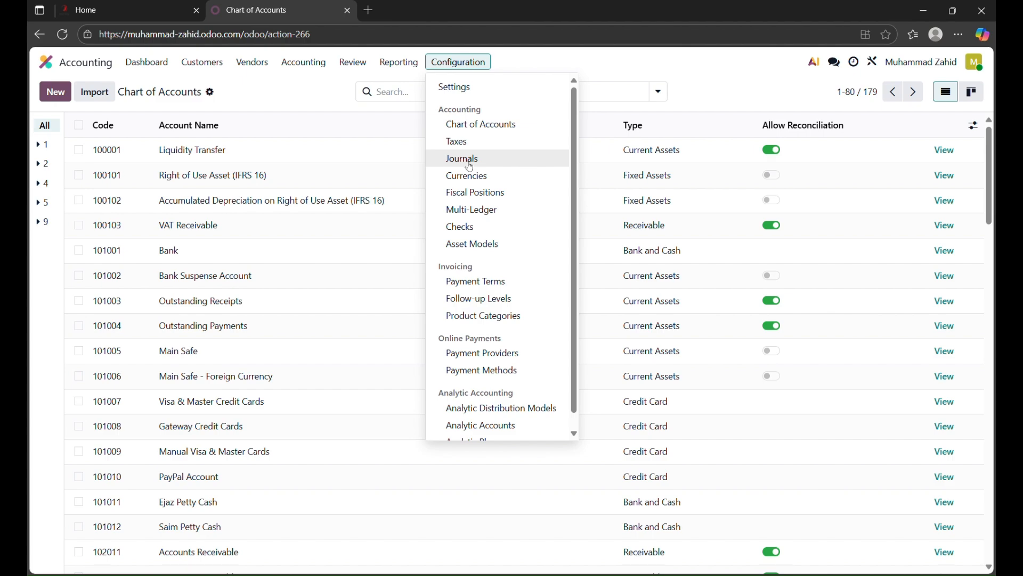
click(470, 167)
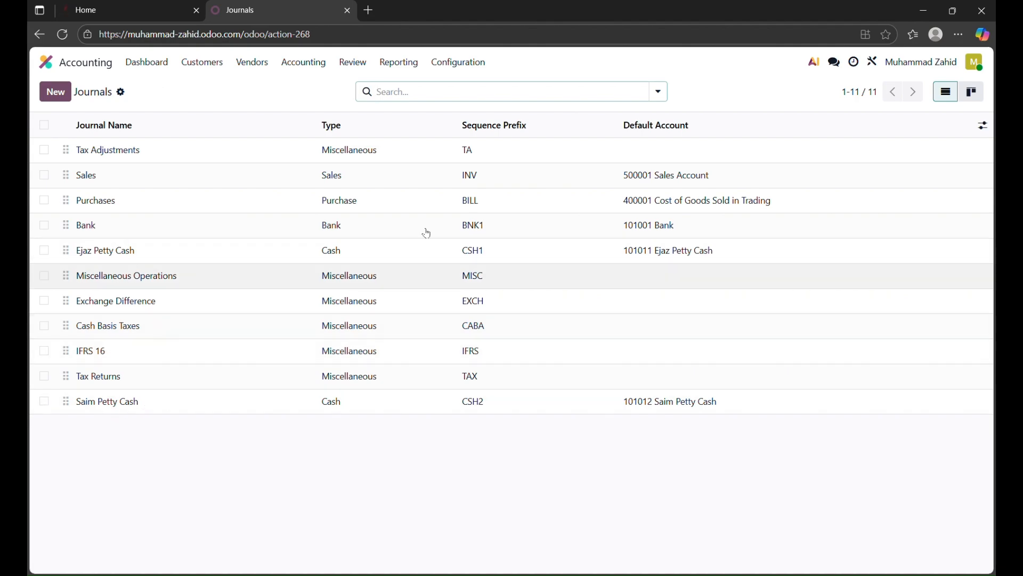
click(146, 64)
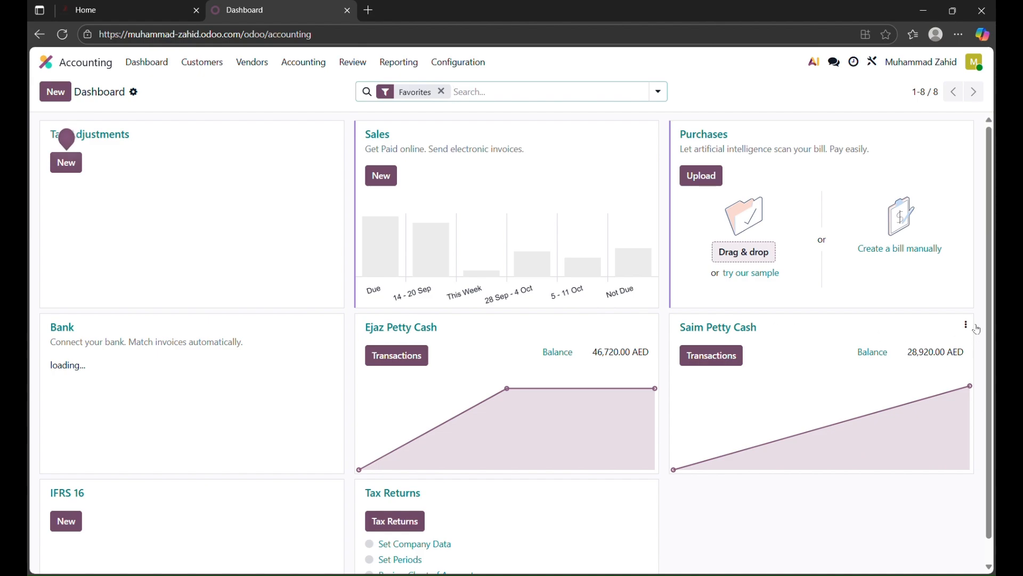
click(967, 325)
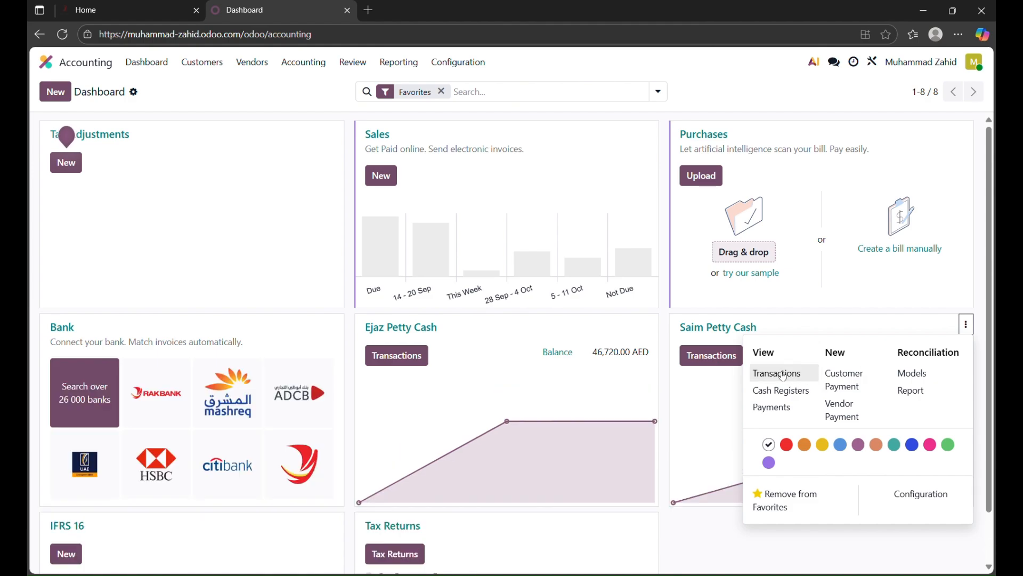
click(783, 375)
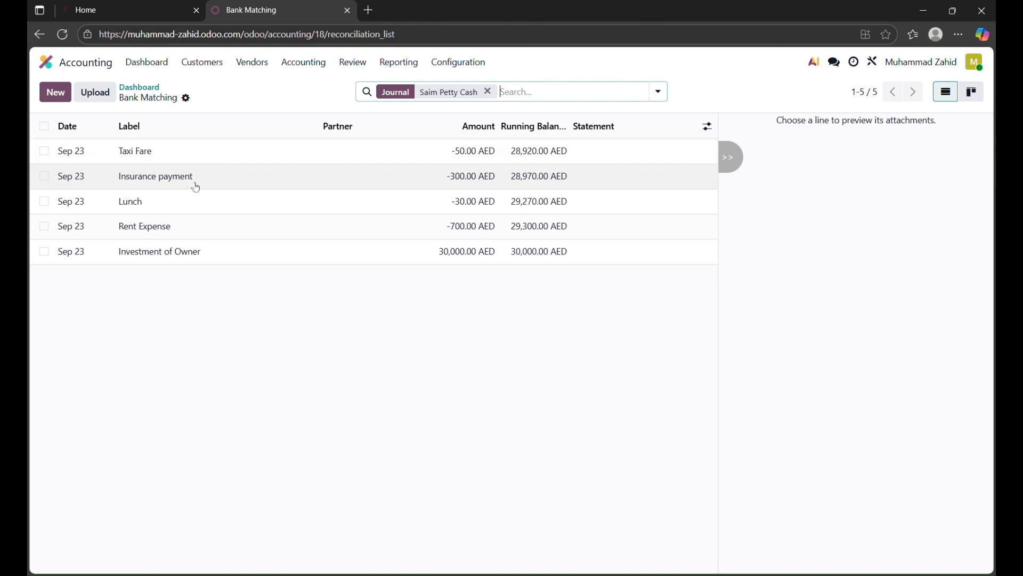
click(152, 90)
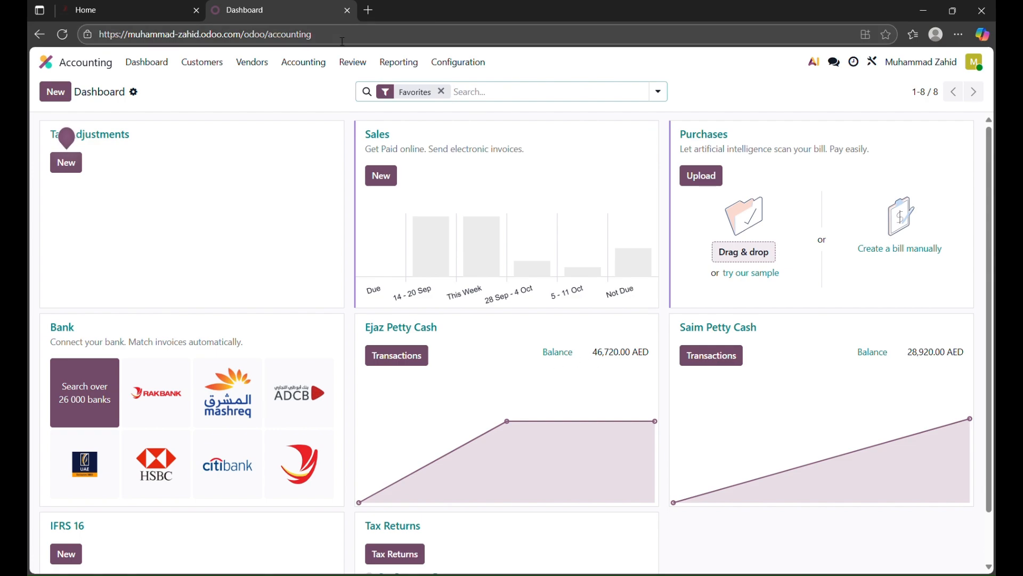
- Reopen the General Ledger and examine the entries of both petty cash accounts, expanding and collapsing each
click(401, 66)
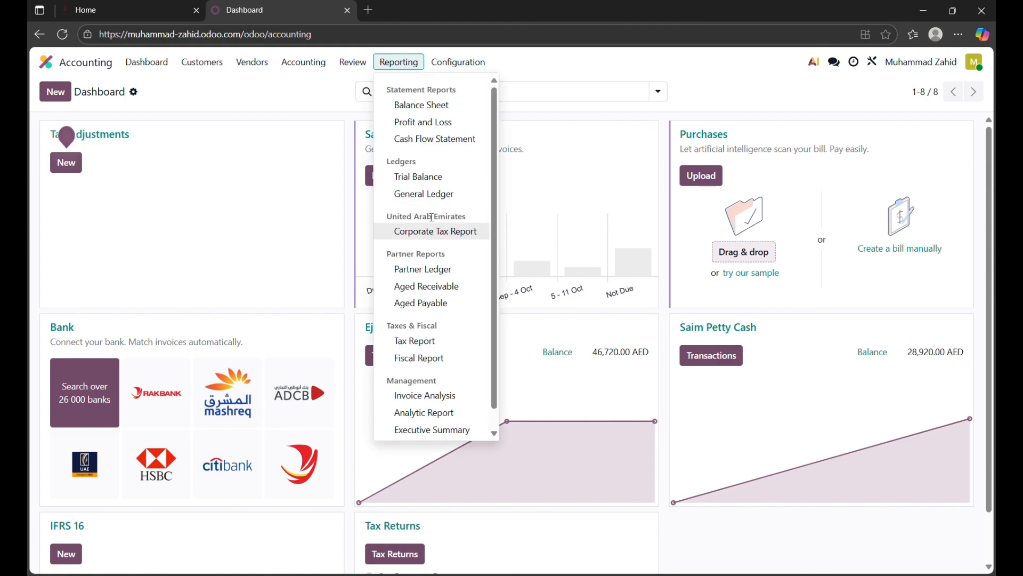
click(436, 197)
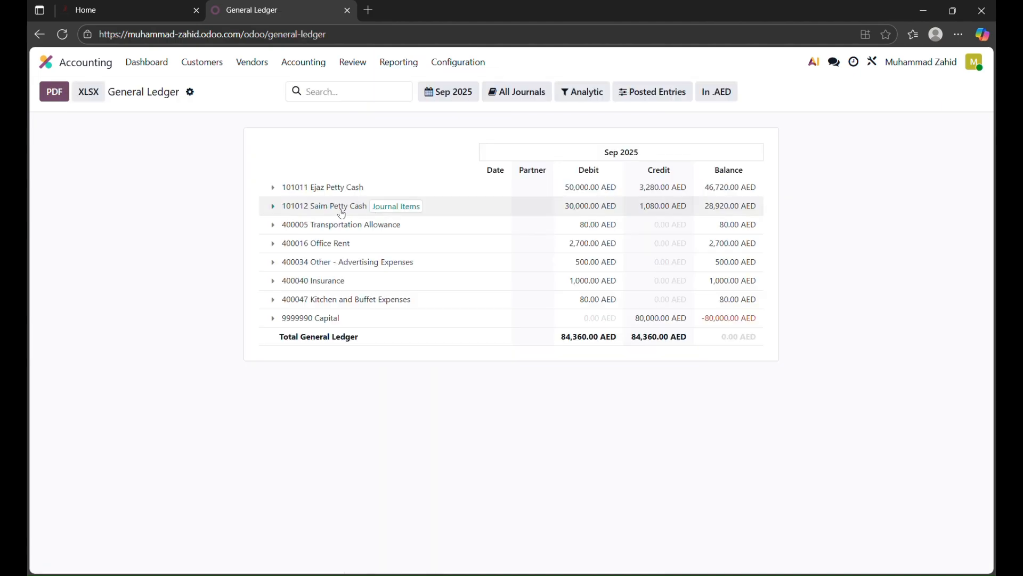
click(335, 188)
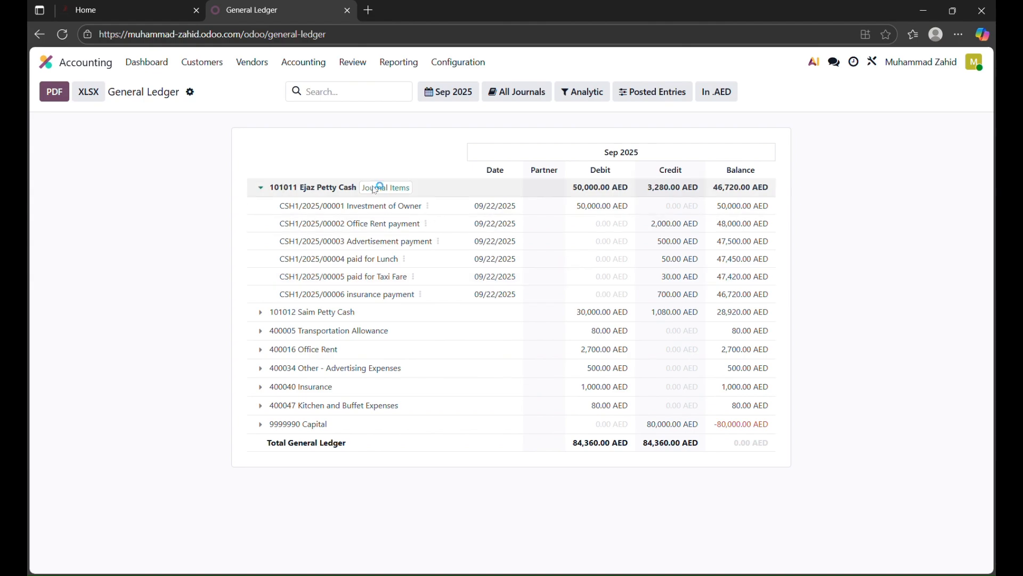
click(346, 188)
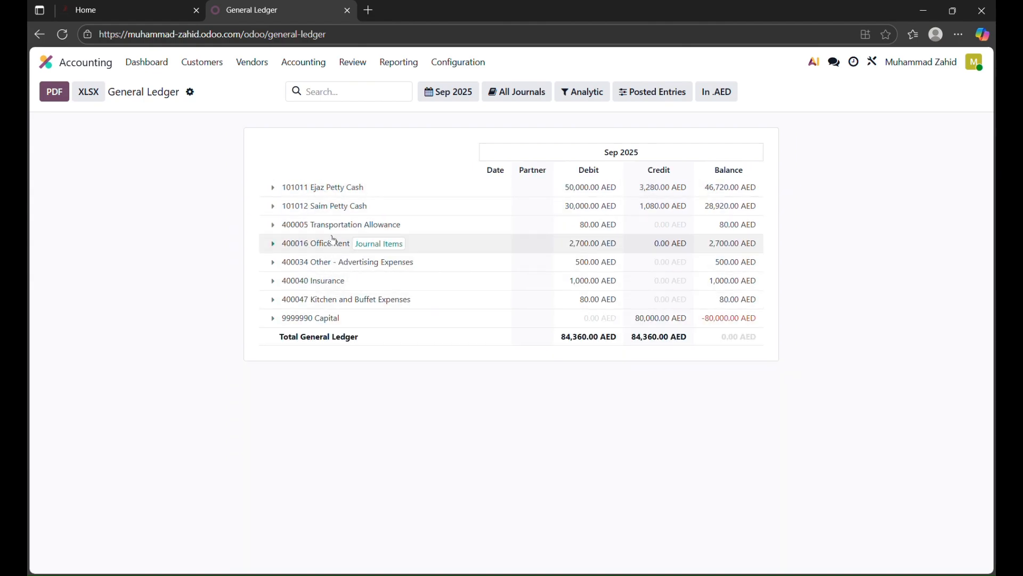
click(330, 206)
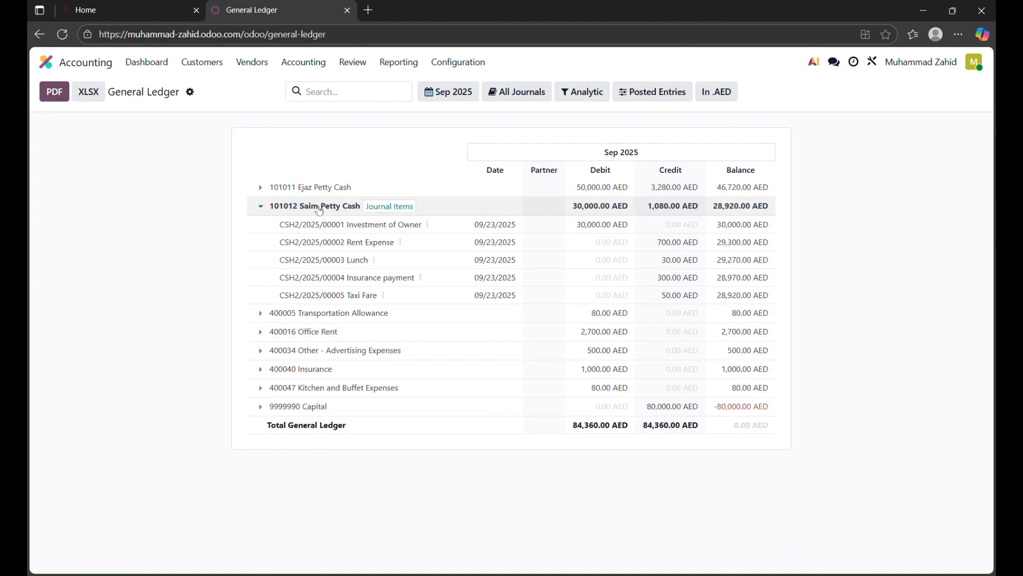
click(319, 207)
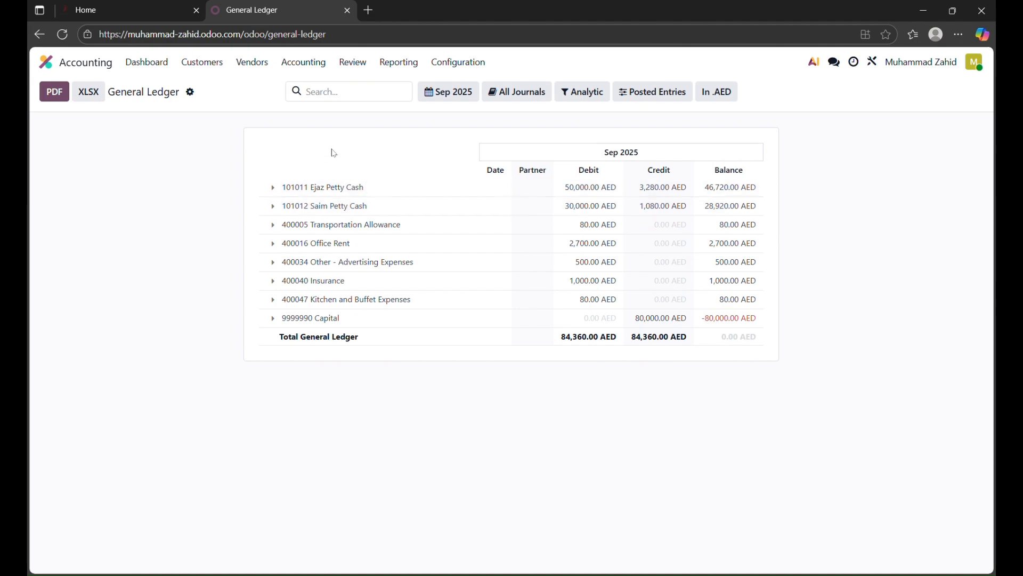